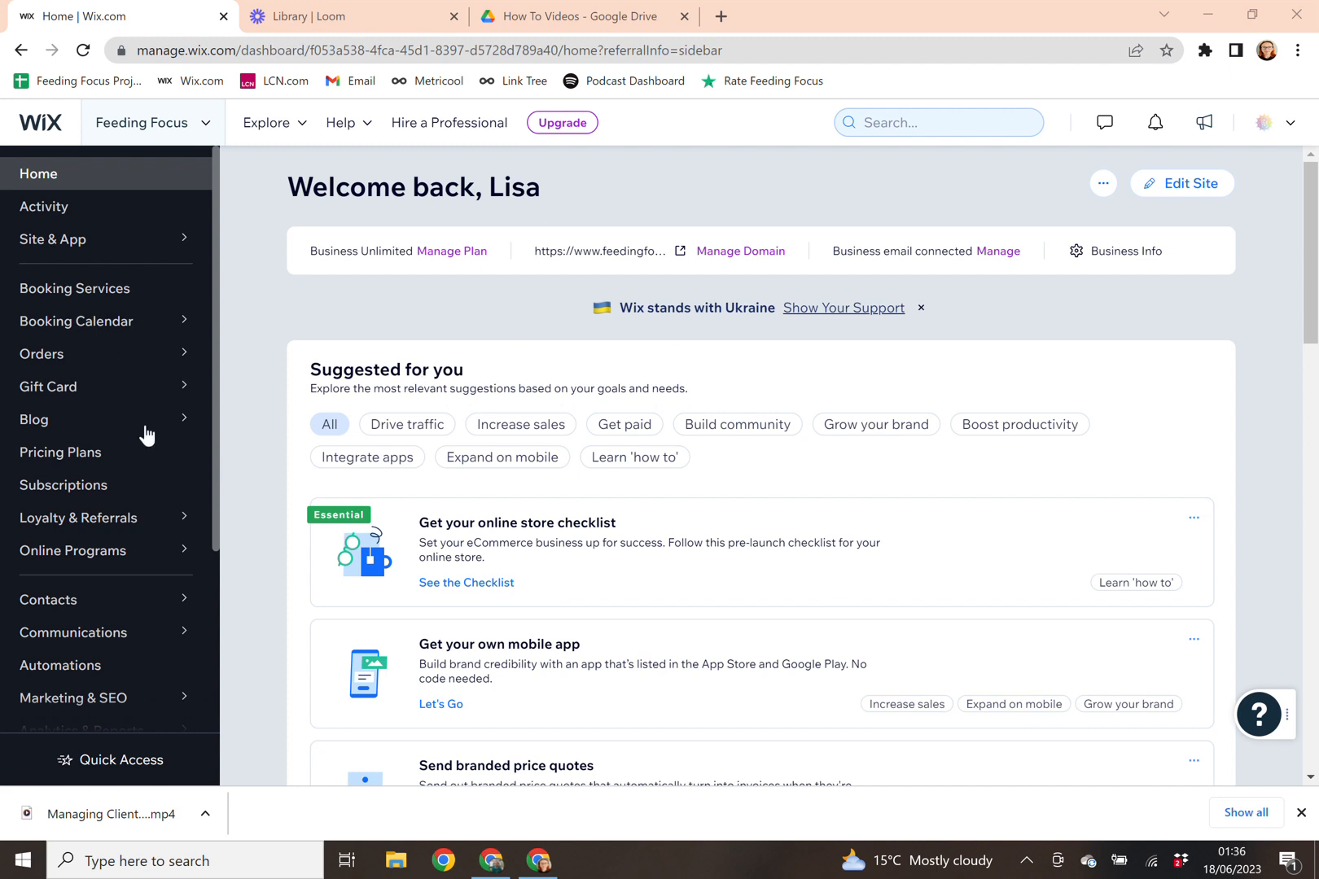
# Step: Open the Blog Overview from the Wix dashboard sidebar to see the site's published posts
pyautogui.click(45, 432)
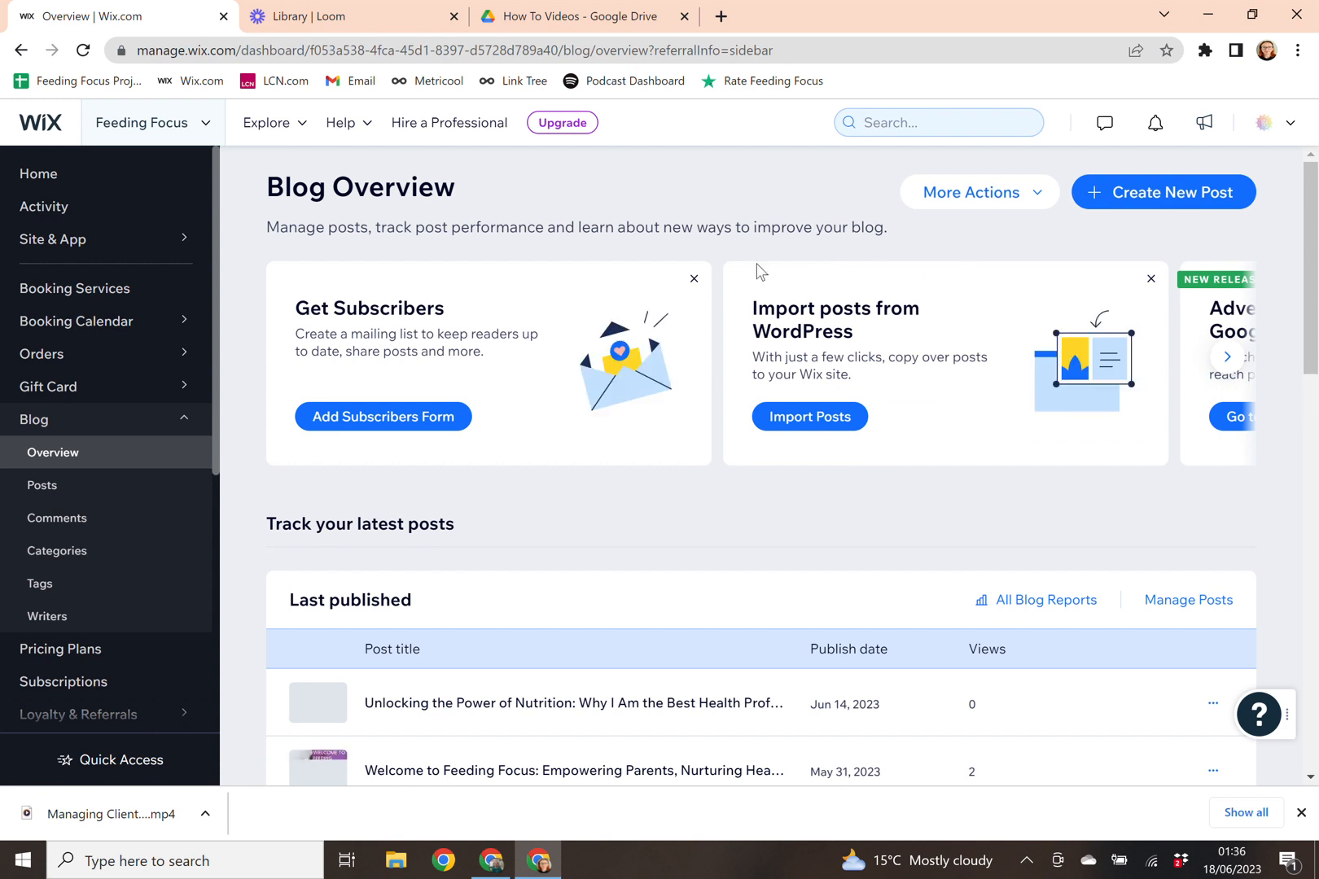
pyautogui.scroll(-3, 798, 461)
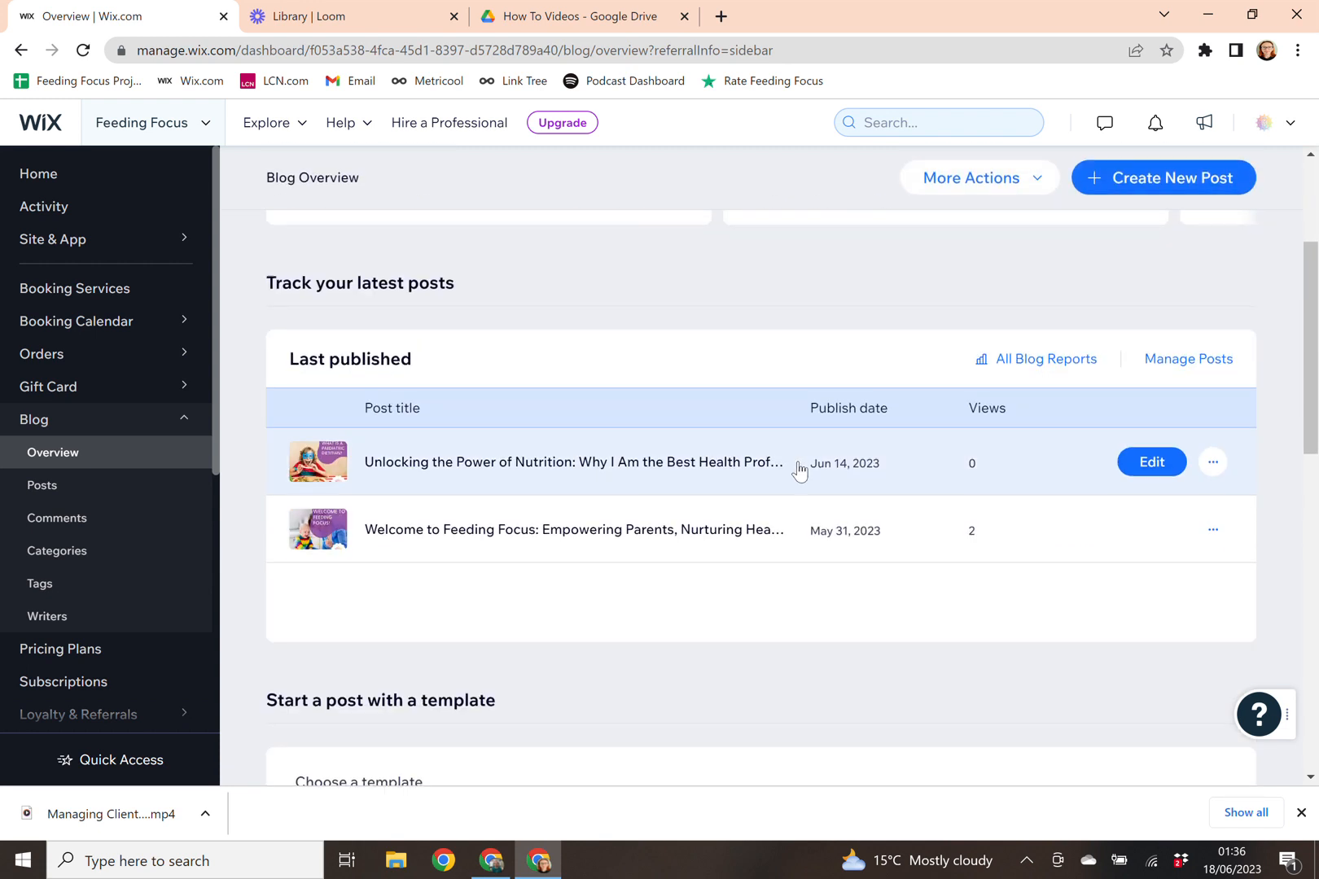
pyautogui.scroll(-1, 441, 412)
pyautogui.scroll(-2, 446, 418)
pyautogui.scroll(3, 637, 344)
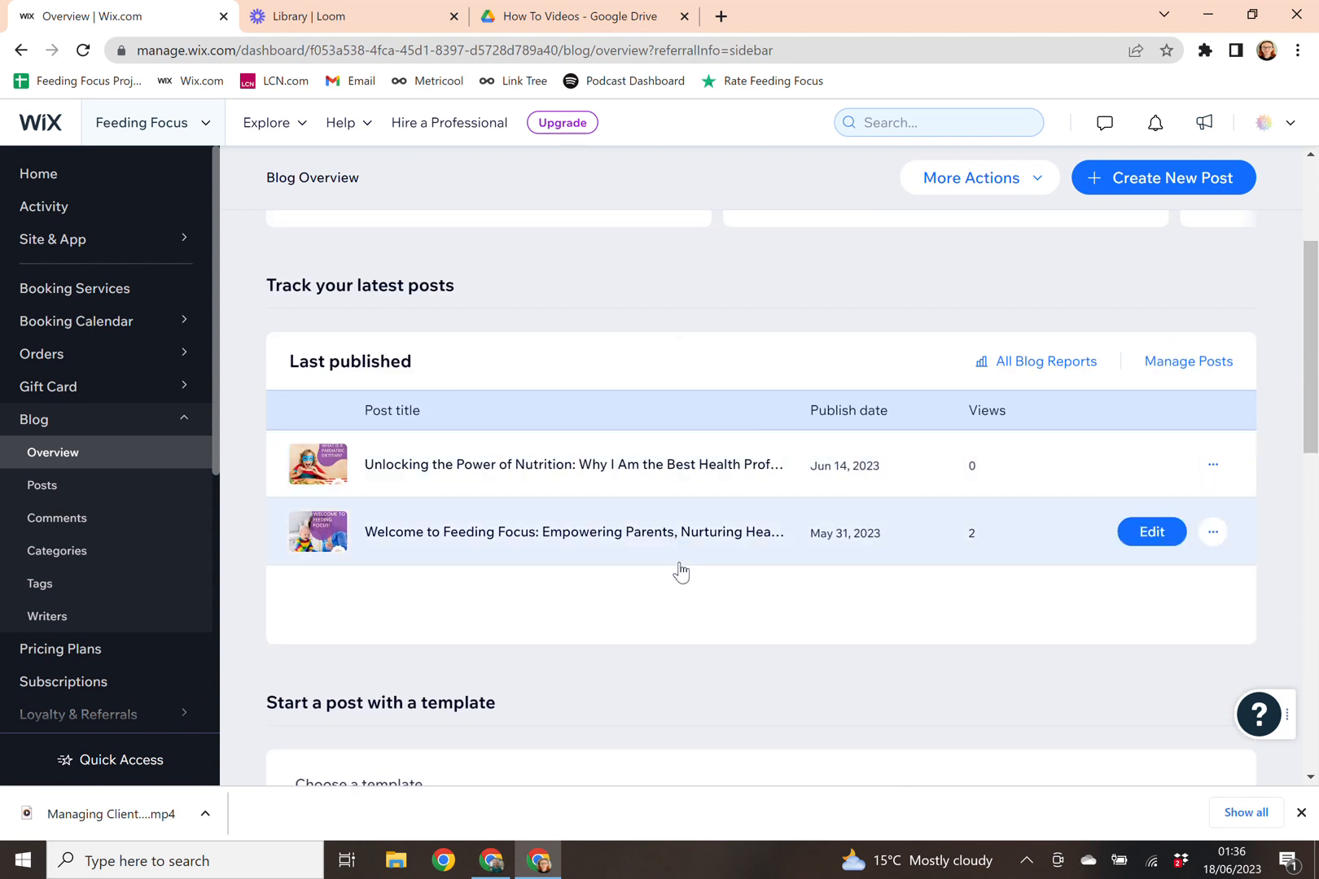
pyautogui.scroll(3, 681, 569)
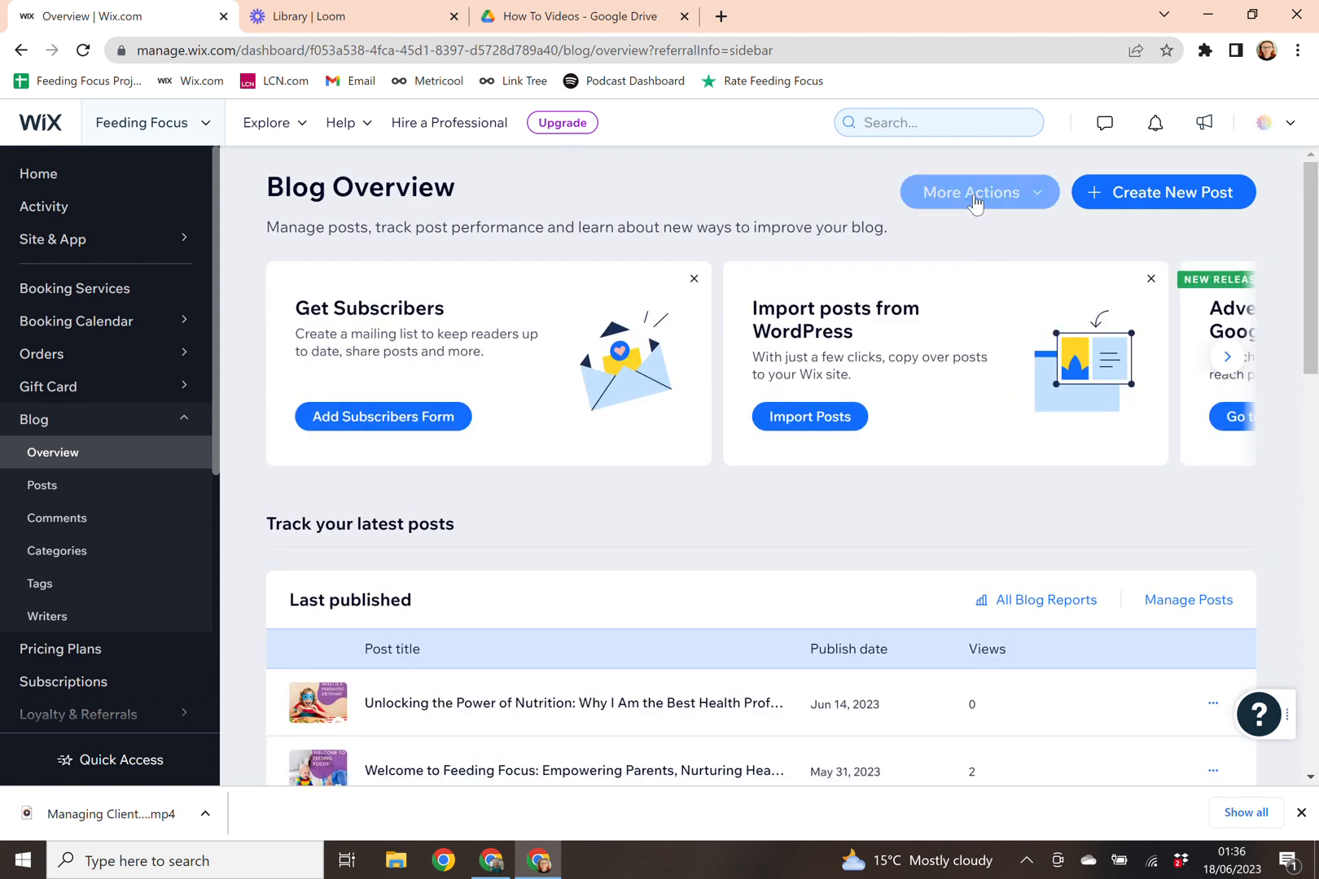
pyautogui.click(976, 200)
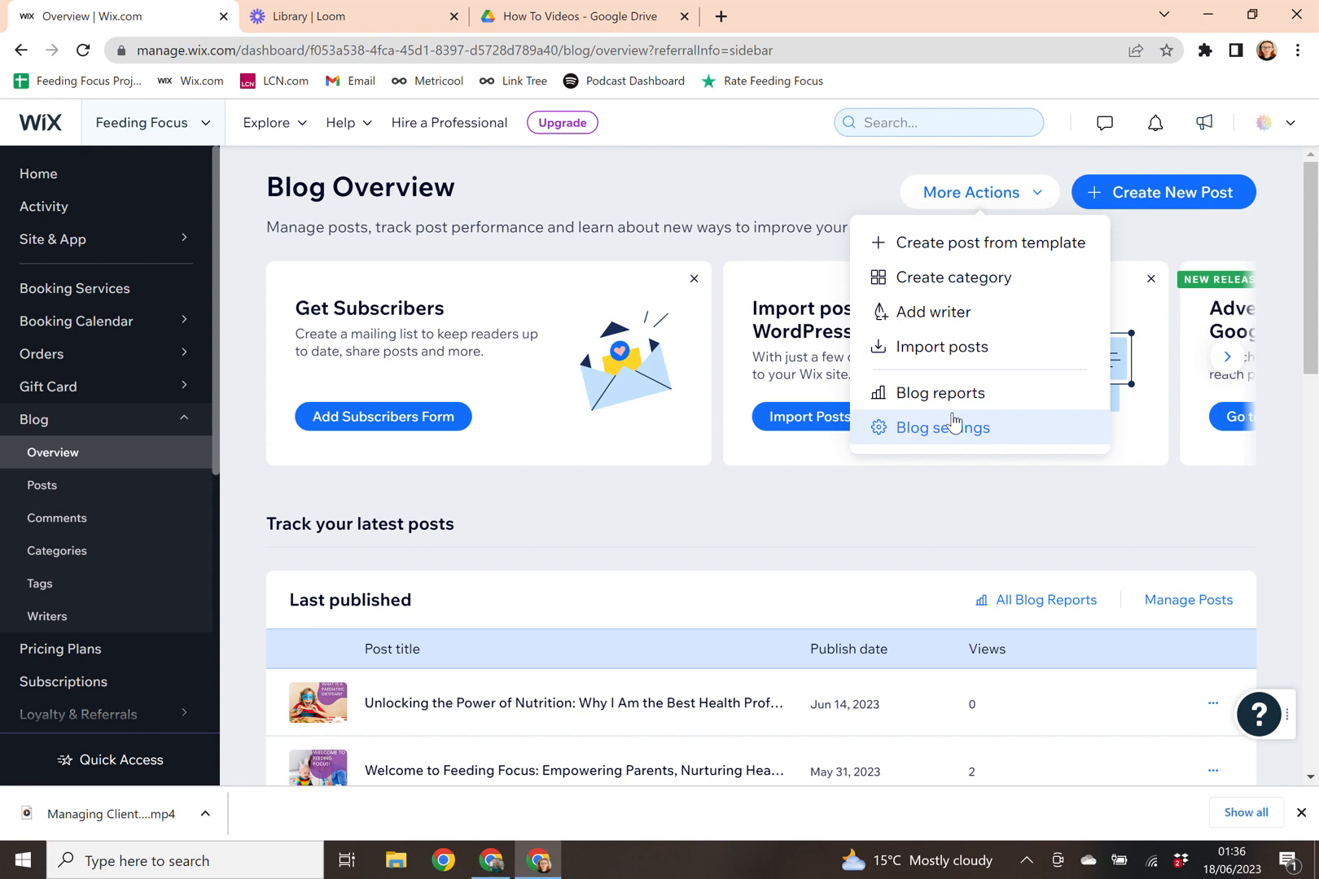
pyautogui.click(1042, 545)
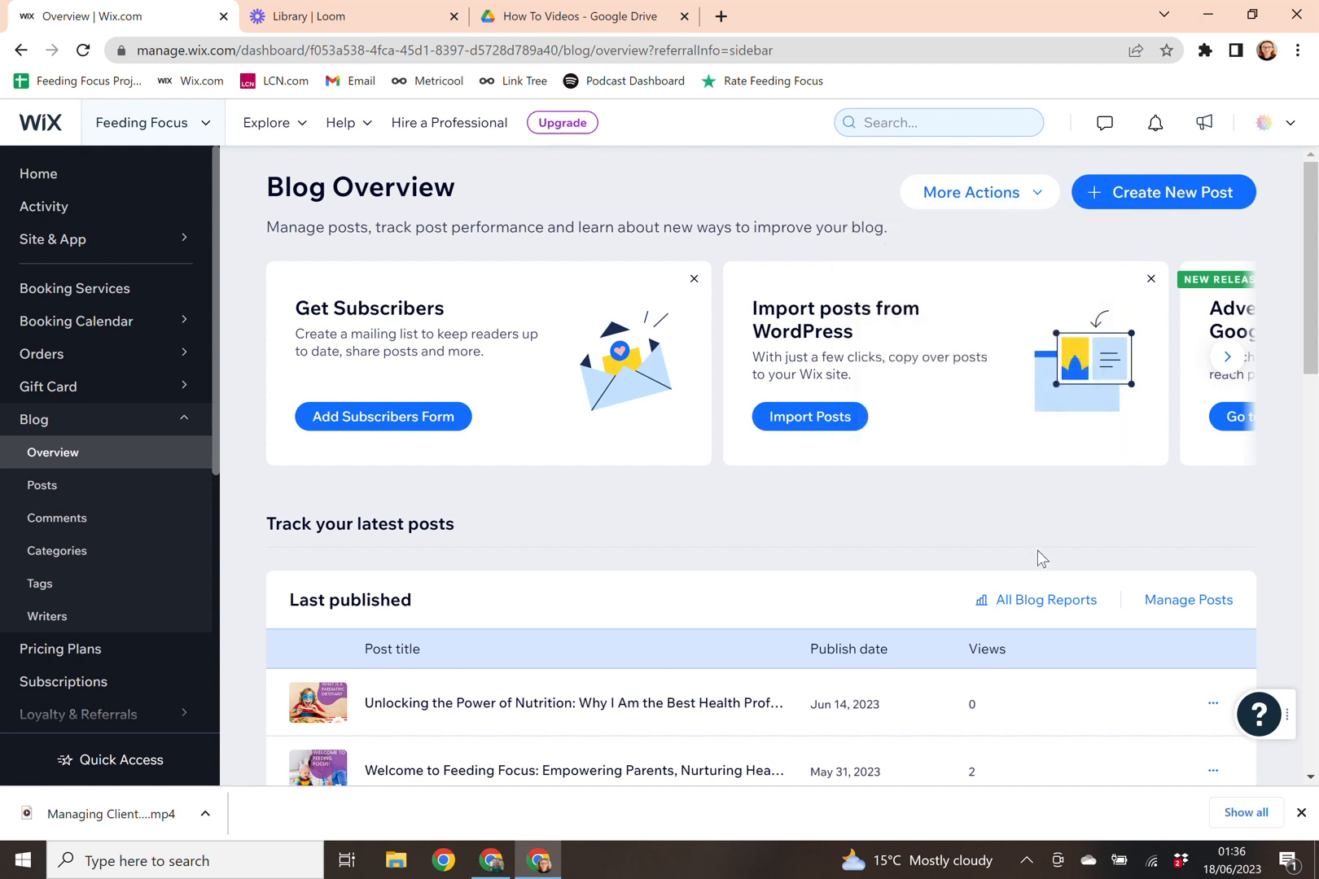
# Step: Create a new, blank blog post from the Blog Overview page
pyautogui.click(1160, 210)
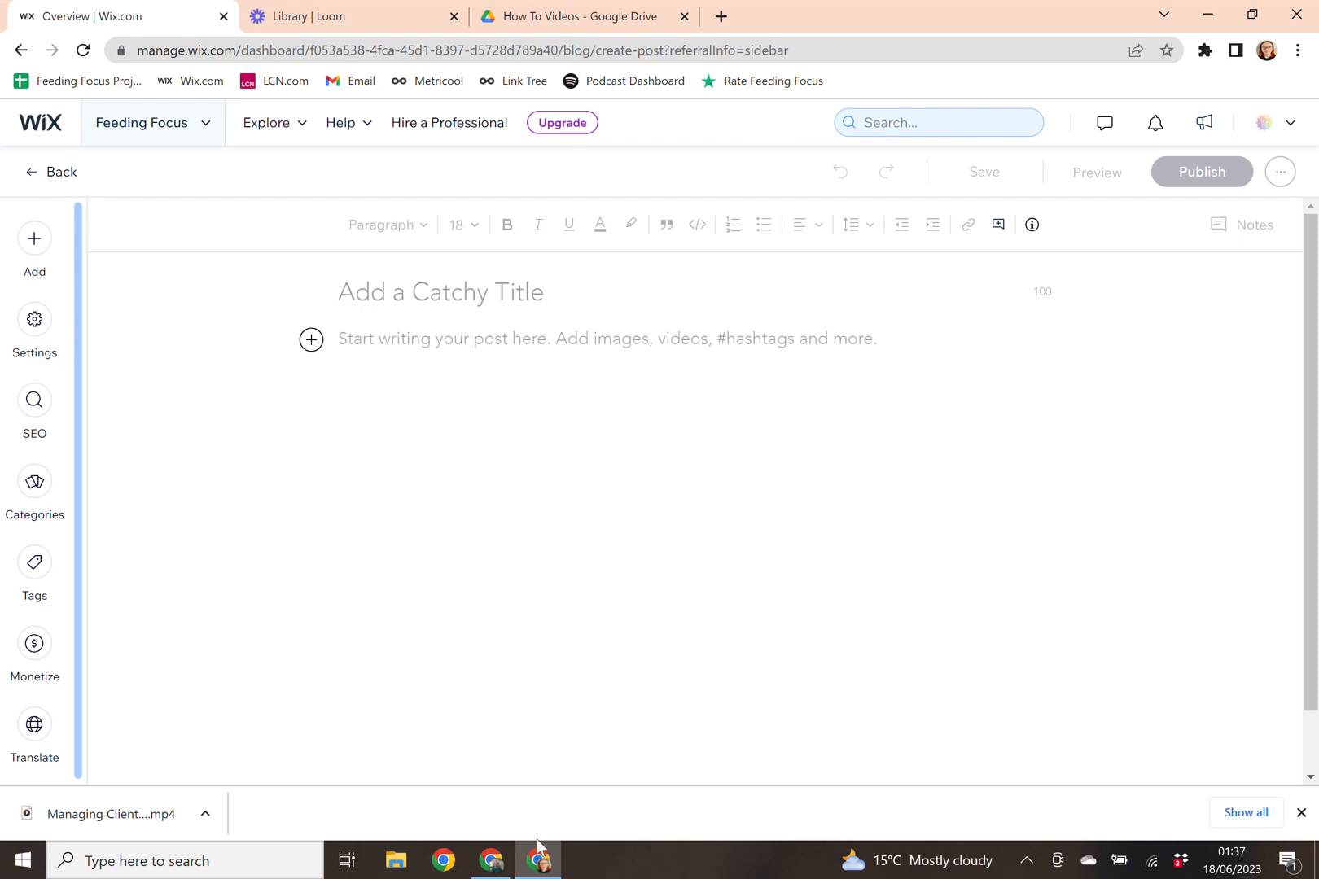
# Step: Ask ChatGPT to write a funny blog post about how great Wix websites are
pyautogui.click(504, 876)
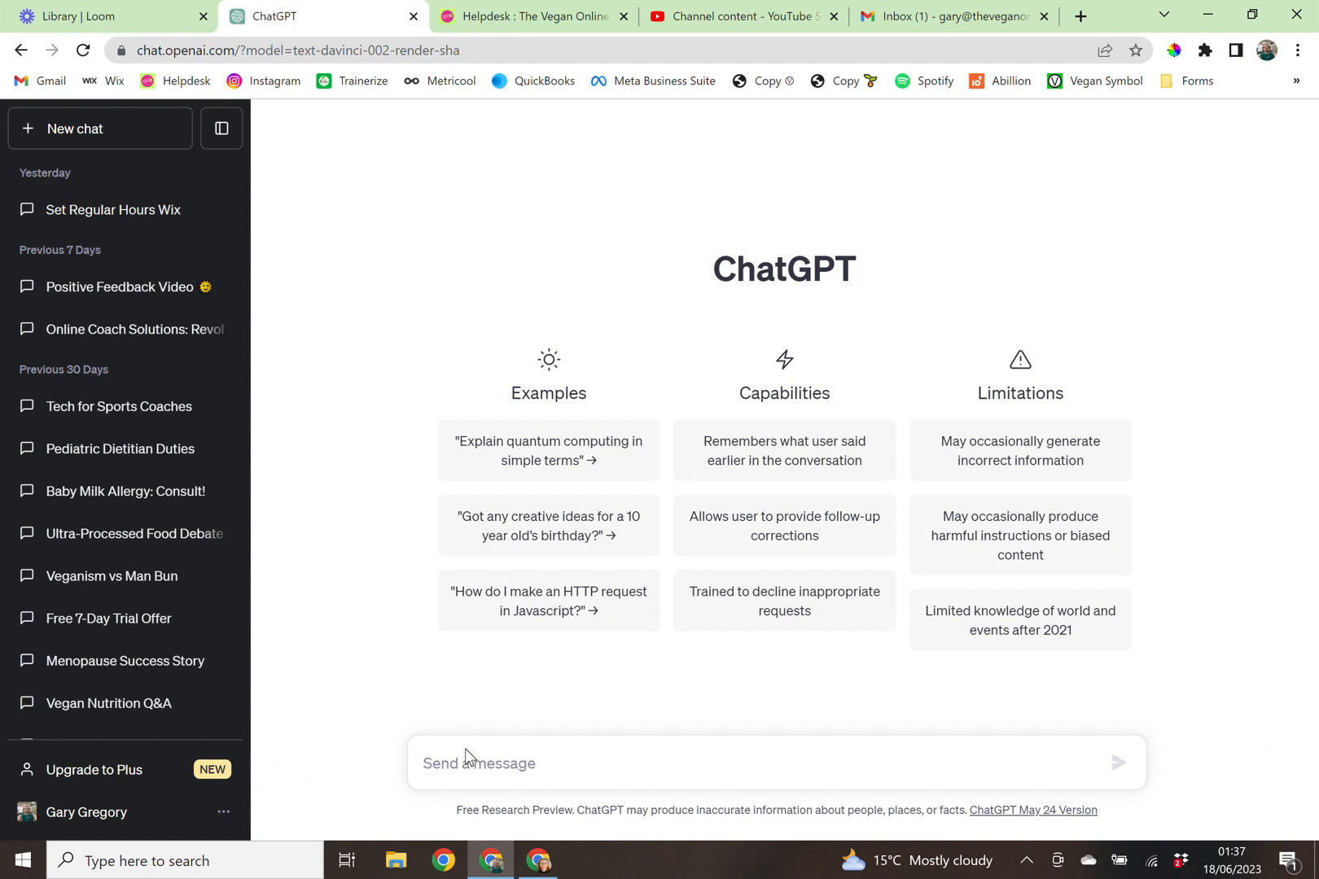
pyautogui.write('write me a blog post about how gret')
pyautogui.press('BackSpace')
pyautogui.write('at wix website')
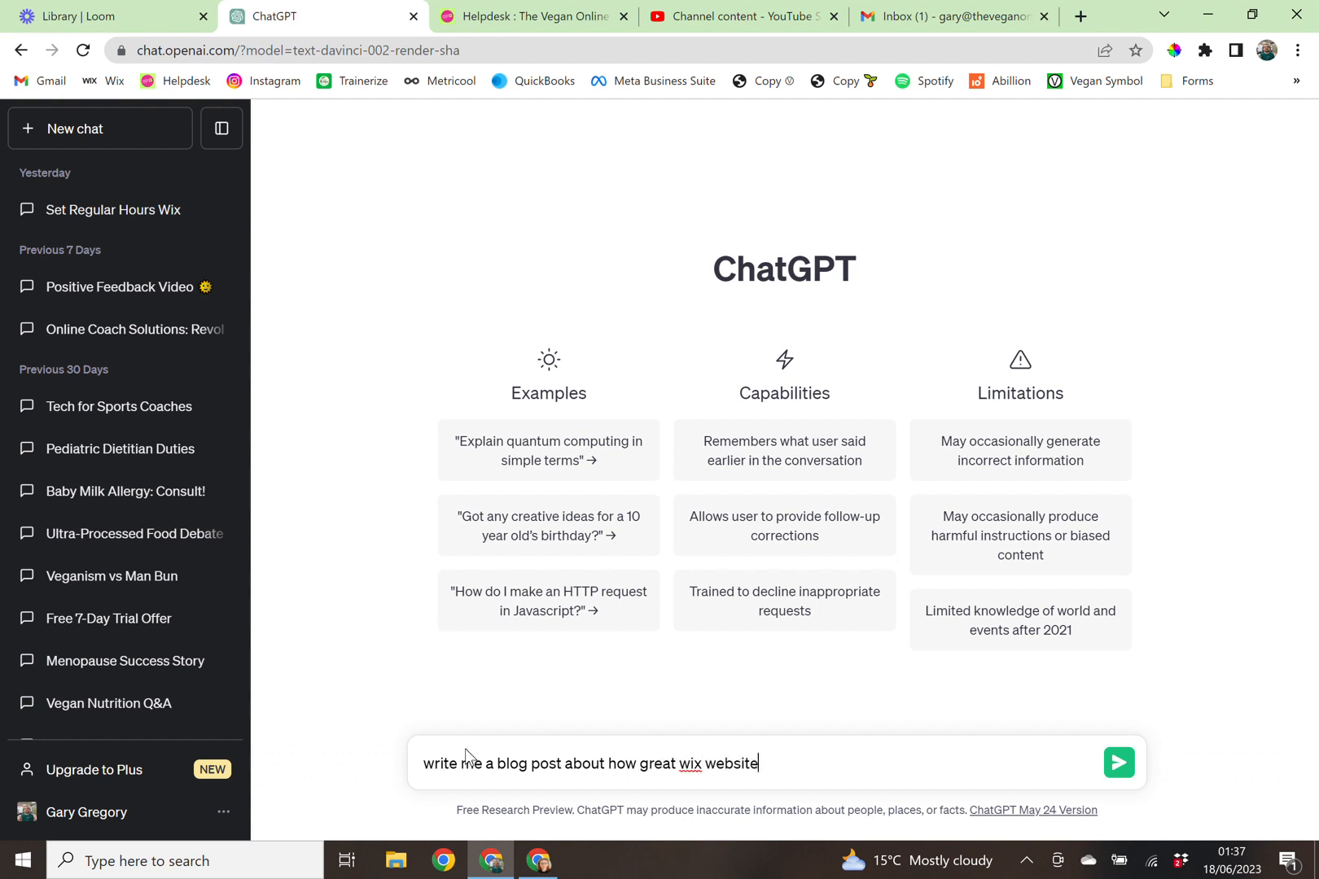
pyautogui.write('s are make it funny and give me a catchy title')
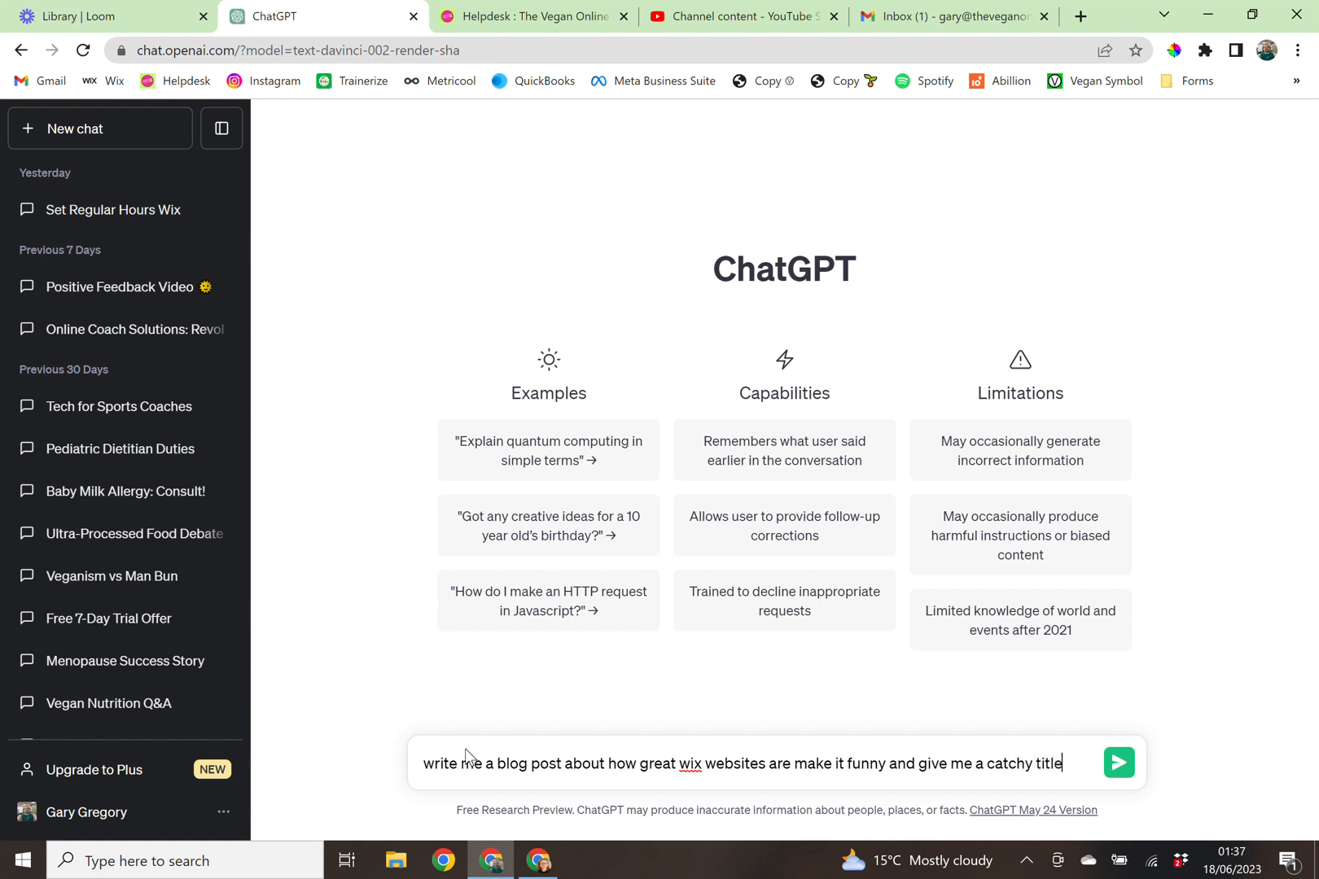
pyautogui.press('Return')
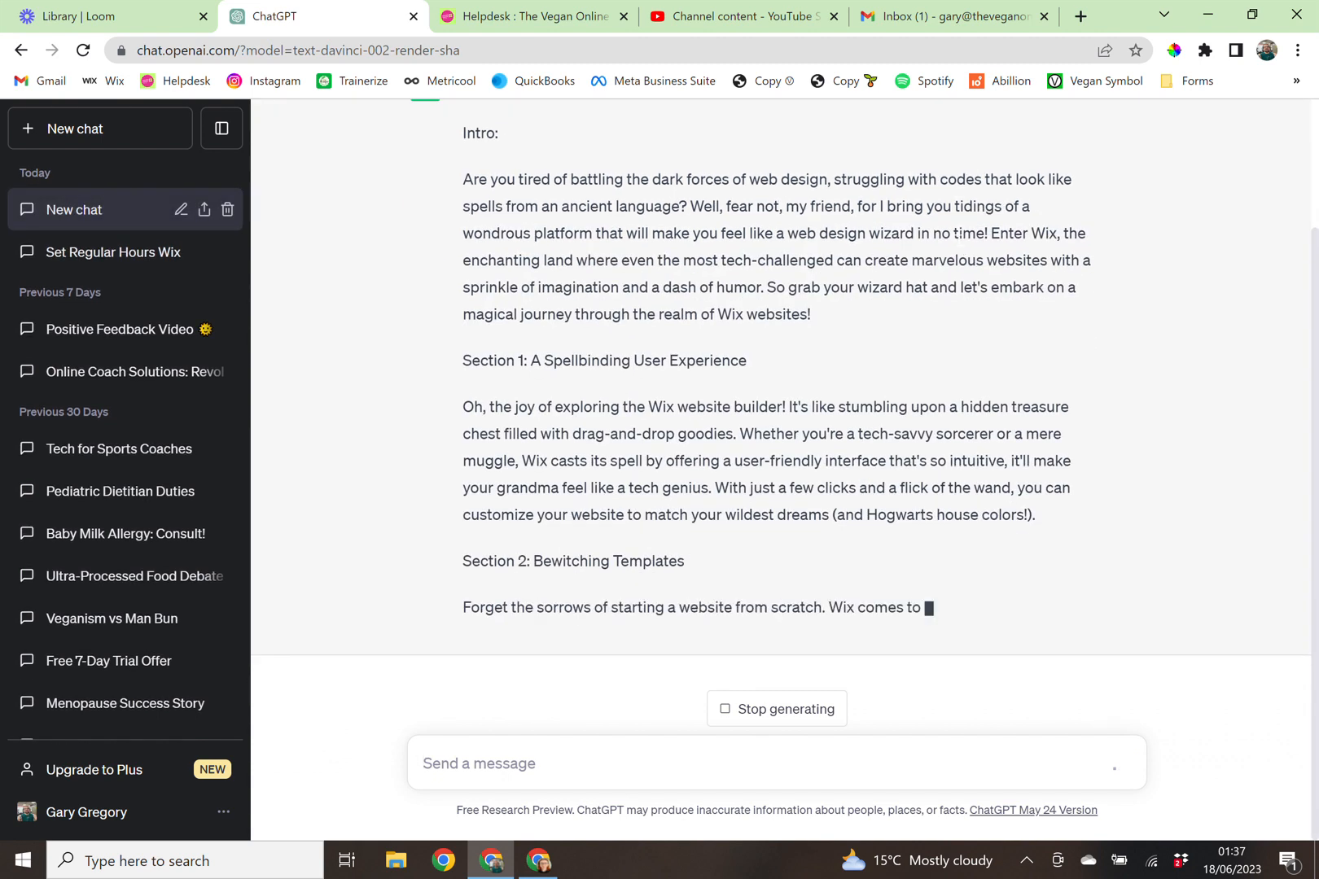
# Step: Copy the title 'Wix Websites: The Marvelous Magic of Web Design Made Easy-peasy!' and return to Wix
pyautogui.scroll(4, 901, 306)
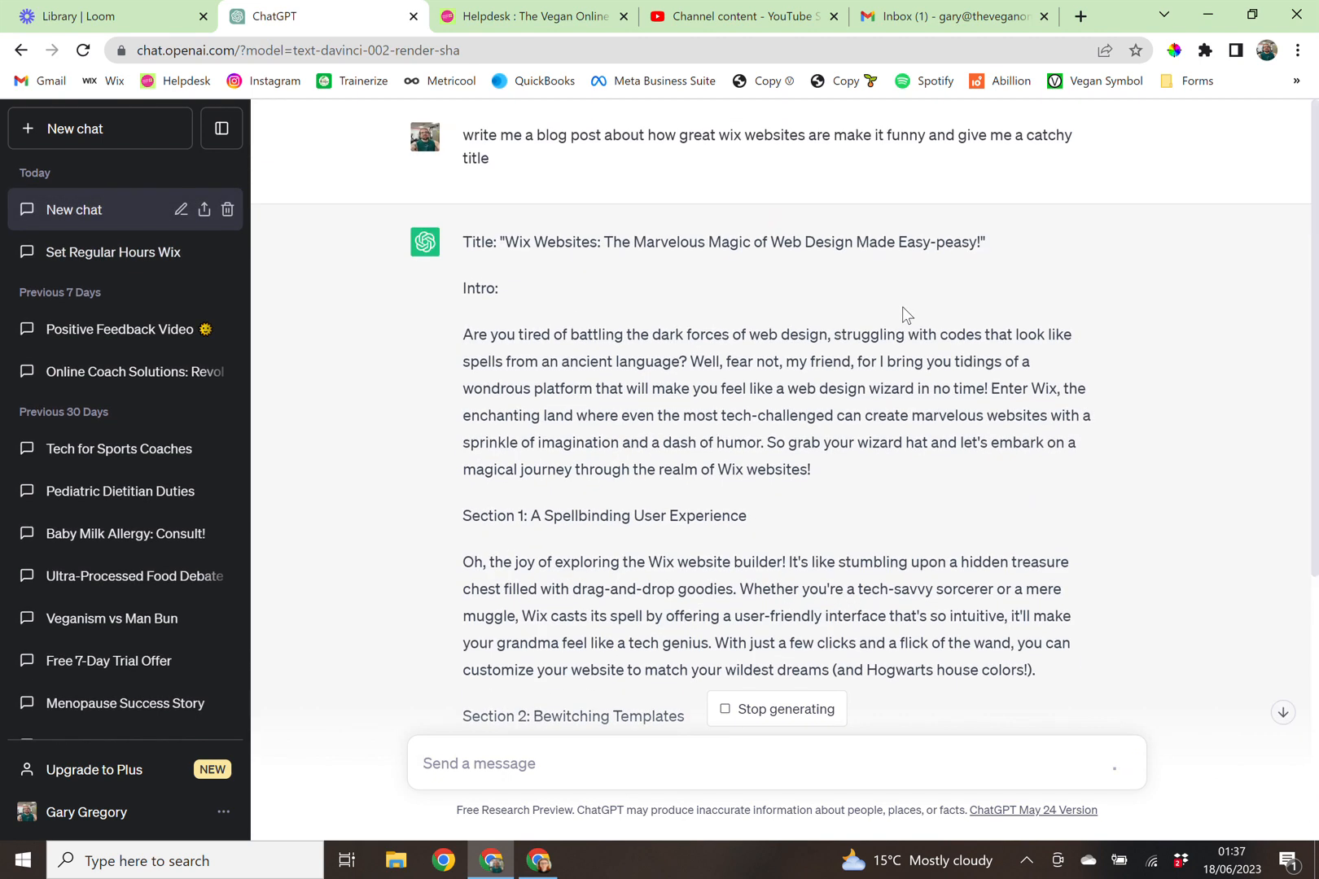
pyautogui.moveTo(981, 242); pyautogui.dragTo(504, 246)
pyautogui.hotkey('ctrl', 'c')
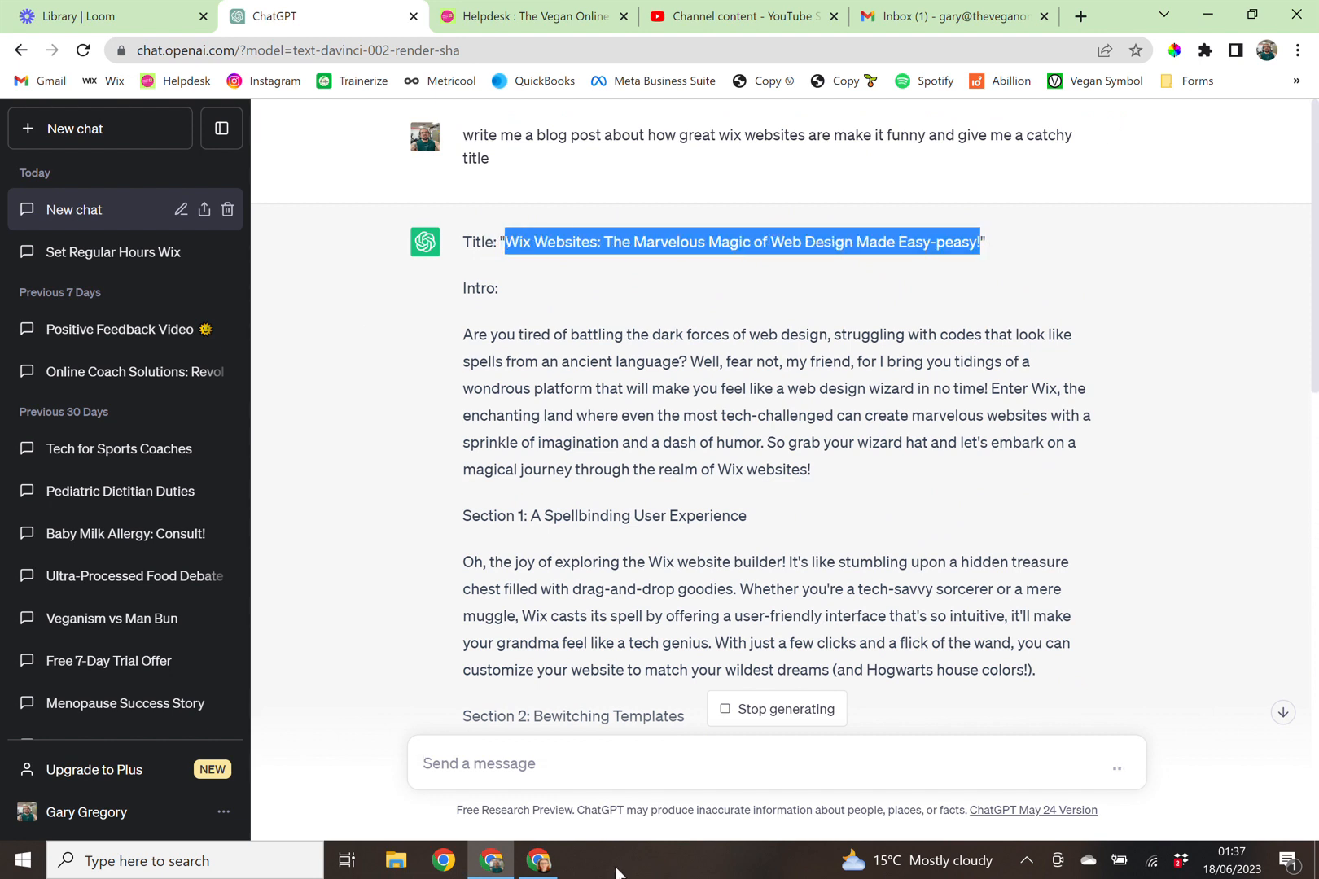
pyautogui.click(538, 861)
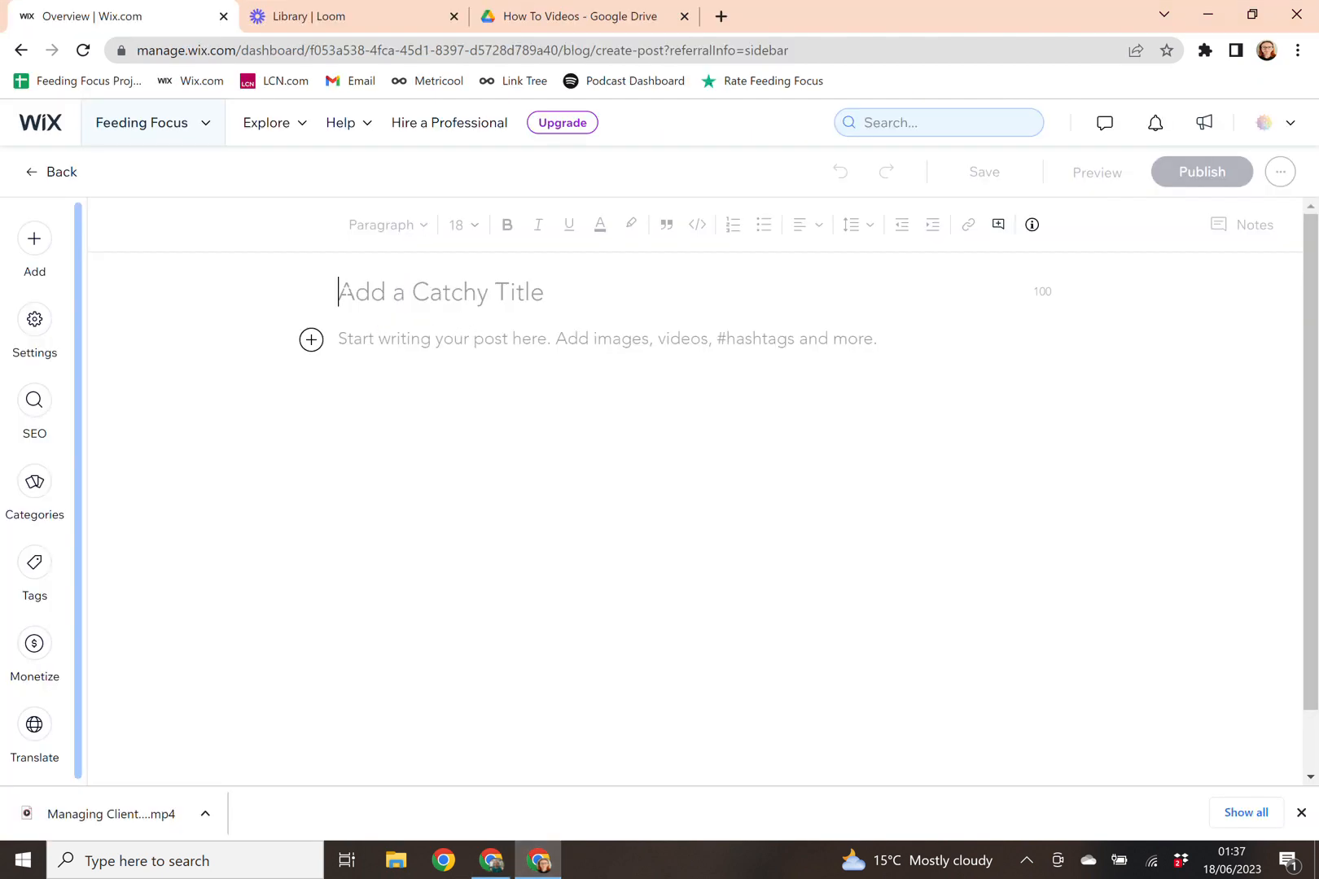
# Step: Paste 'Wix Websites: The Marvelous Magic of Web Design Made Easy-peasy!' as the post title, then bring up the body's add-element menu
pyautogui.hotkey('ctrl', 'v')
pyautogui.click(357, 369)
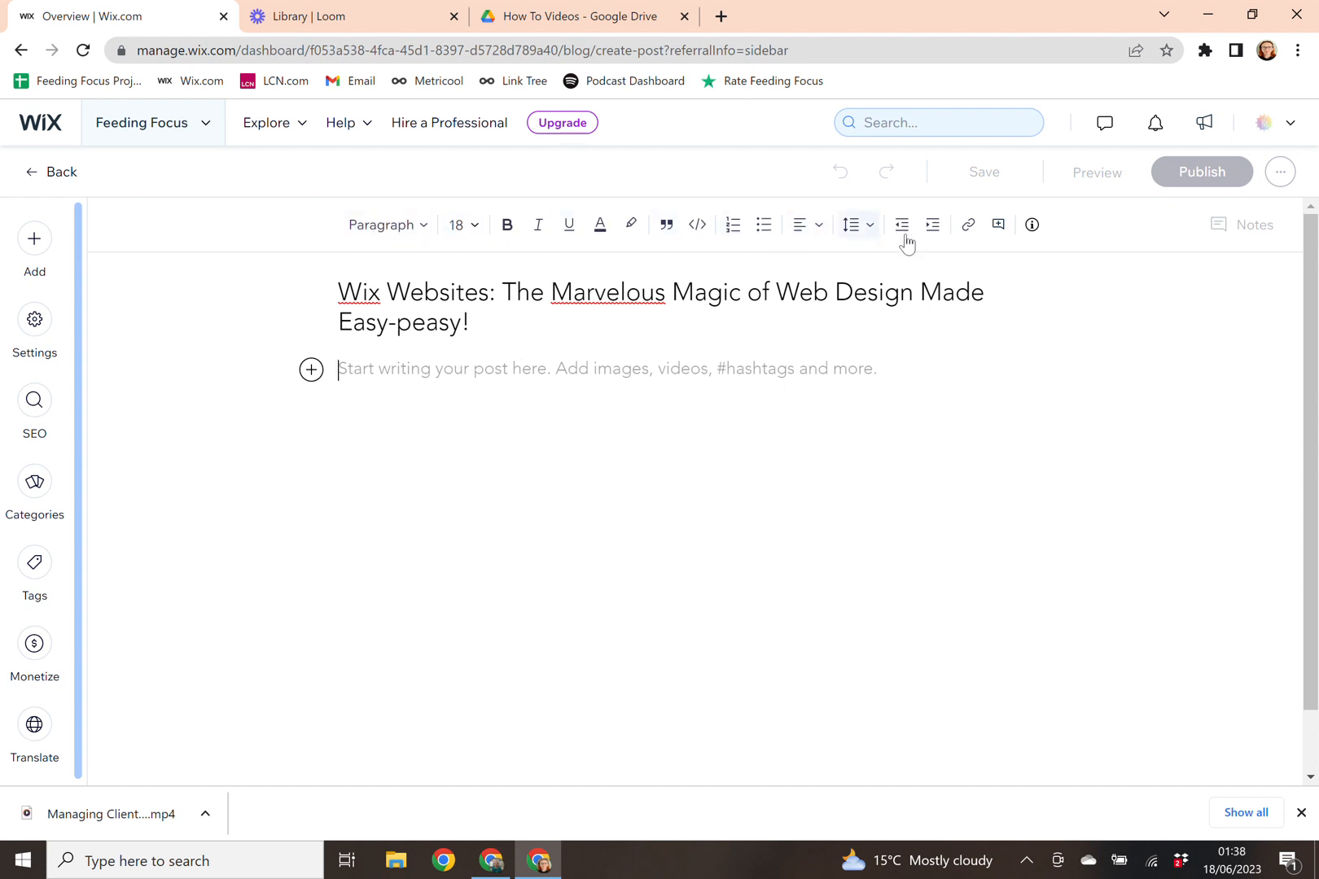
pyautogui.scroll(-1, 1031, 244)
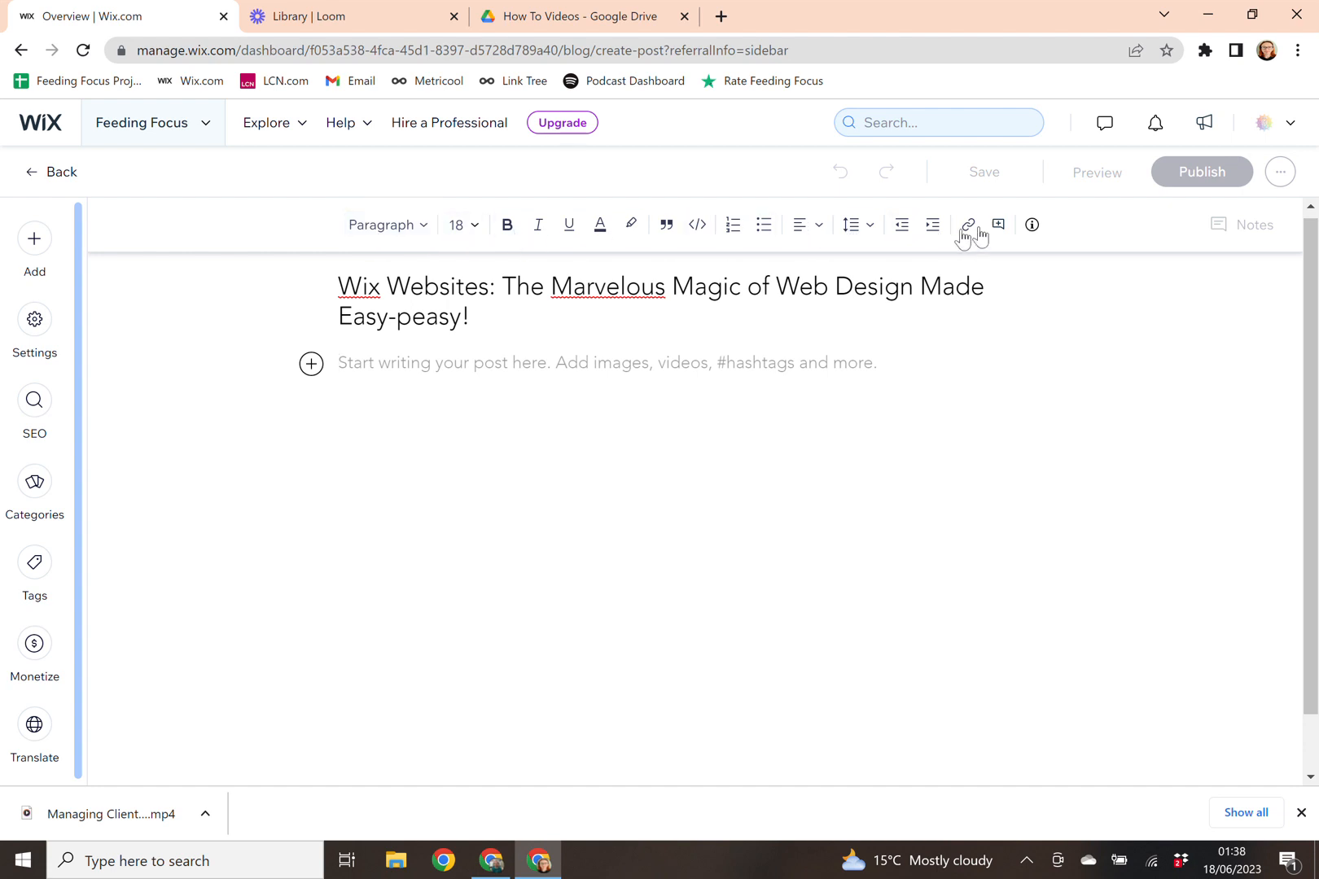
pyautogui.click(312, 365)
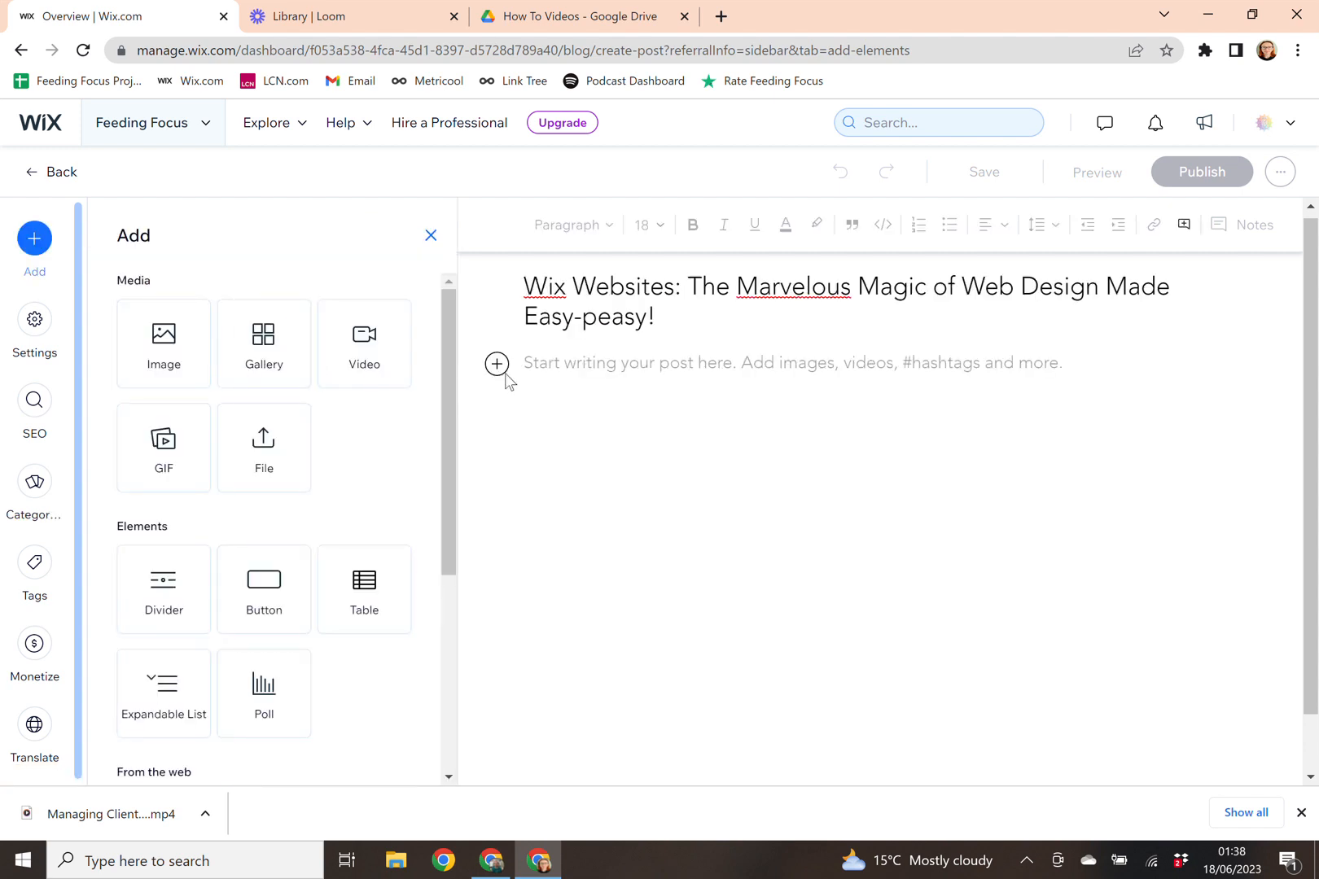
# Step: Upload the Green and Pink Circle Sports Logo image from the Socials In Progress folder
pyautogui.click(152, 363)
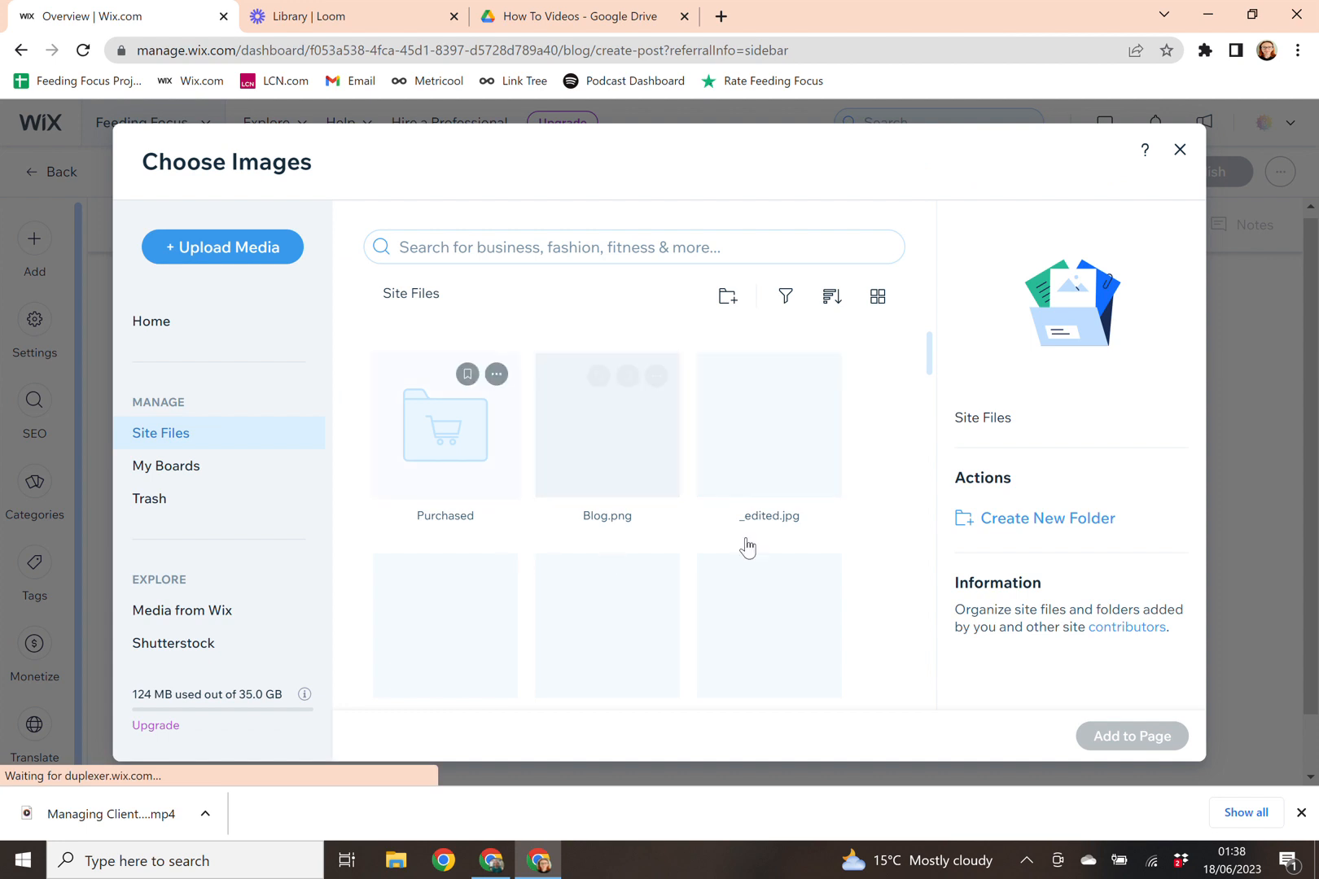
pyautogui.click(247, 261)
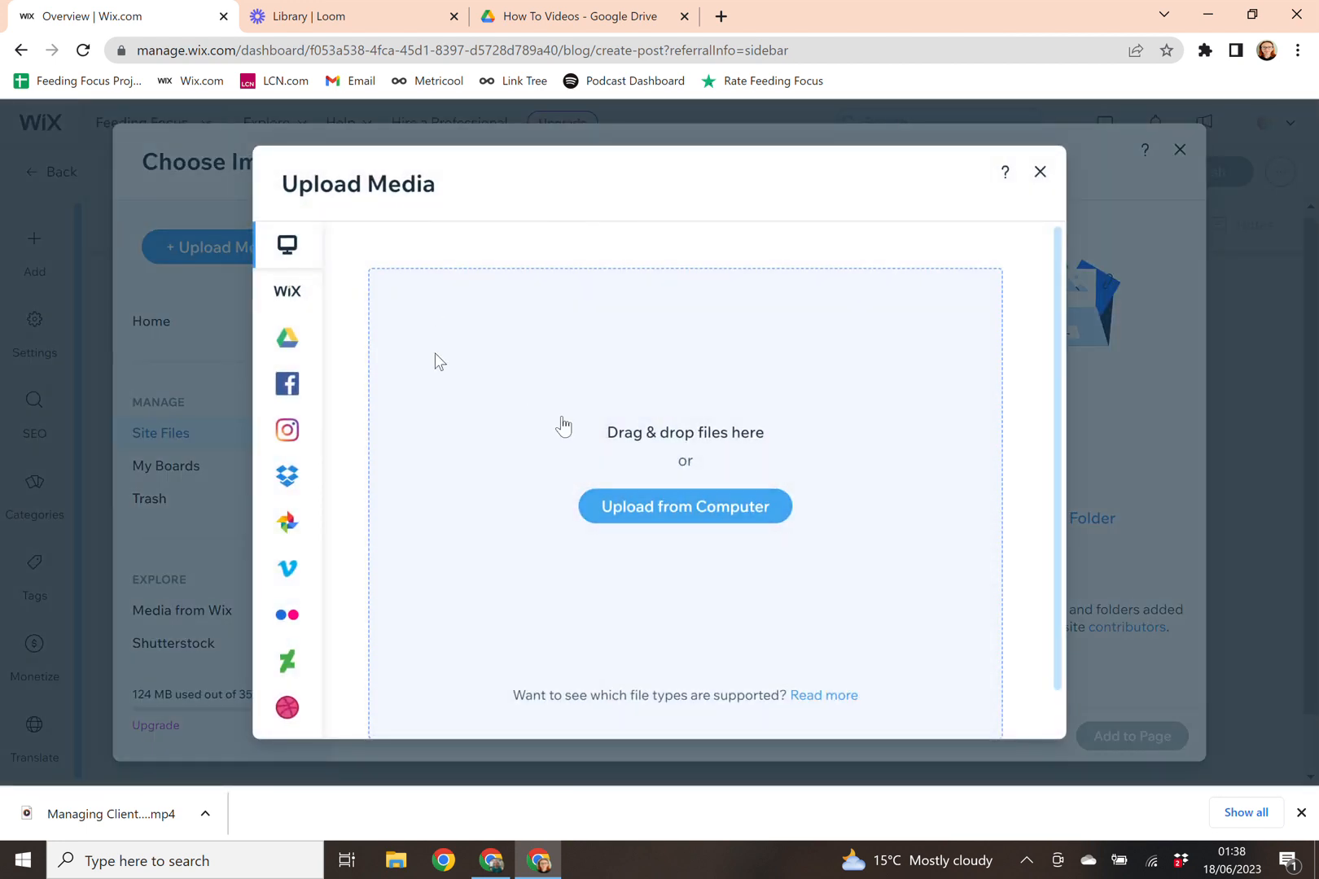
pyautogui.click(691, 510)
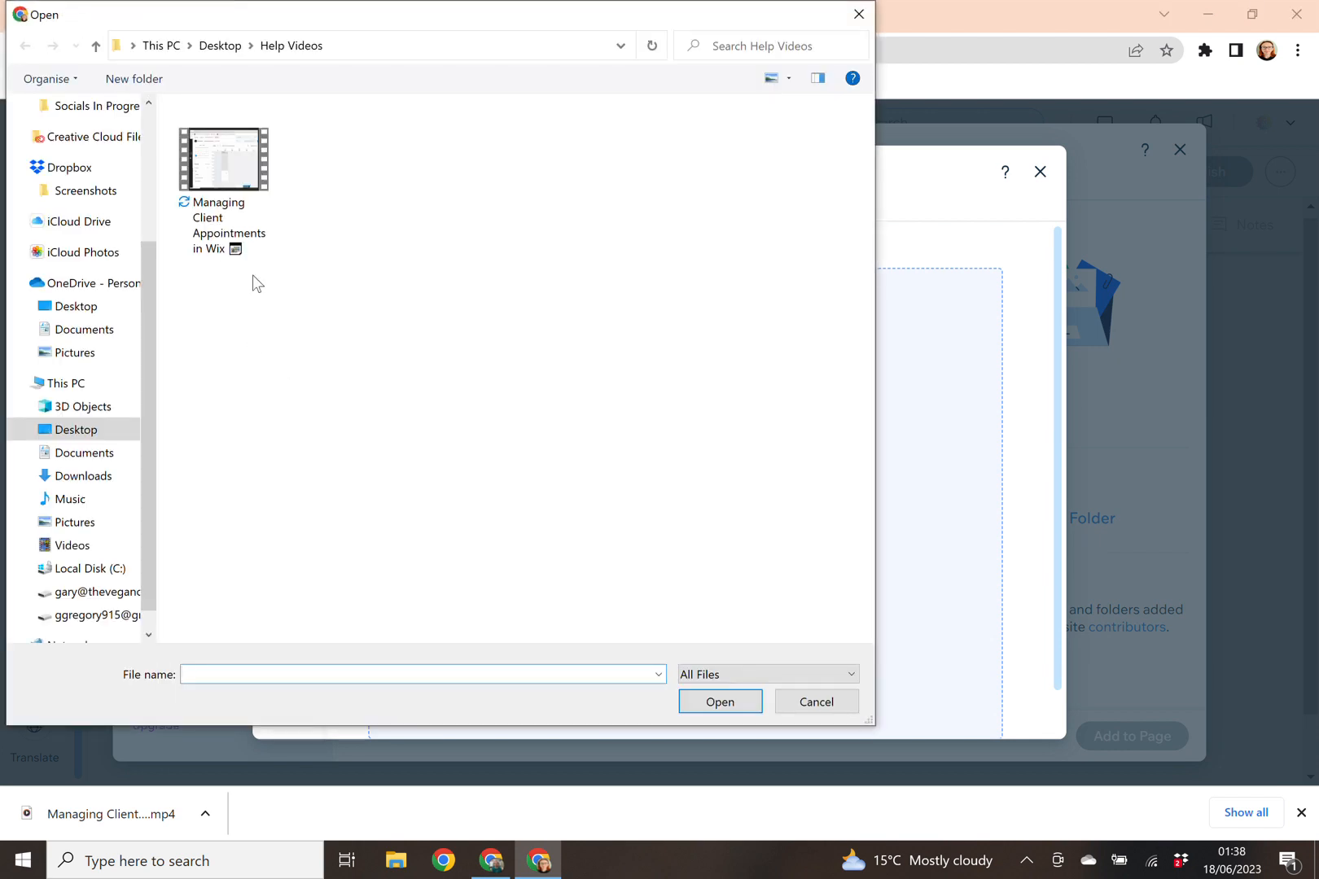
pyautogui.click(94, 314)
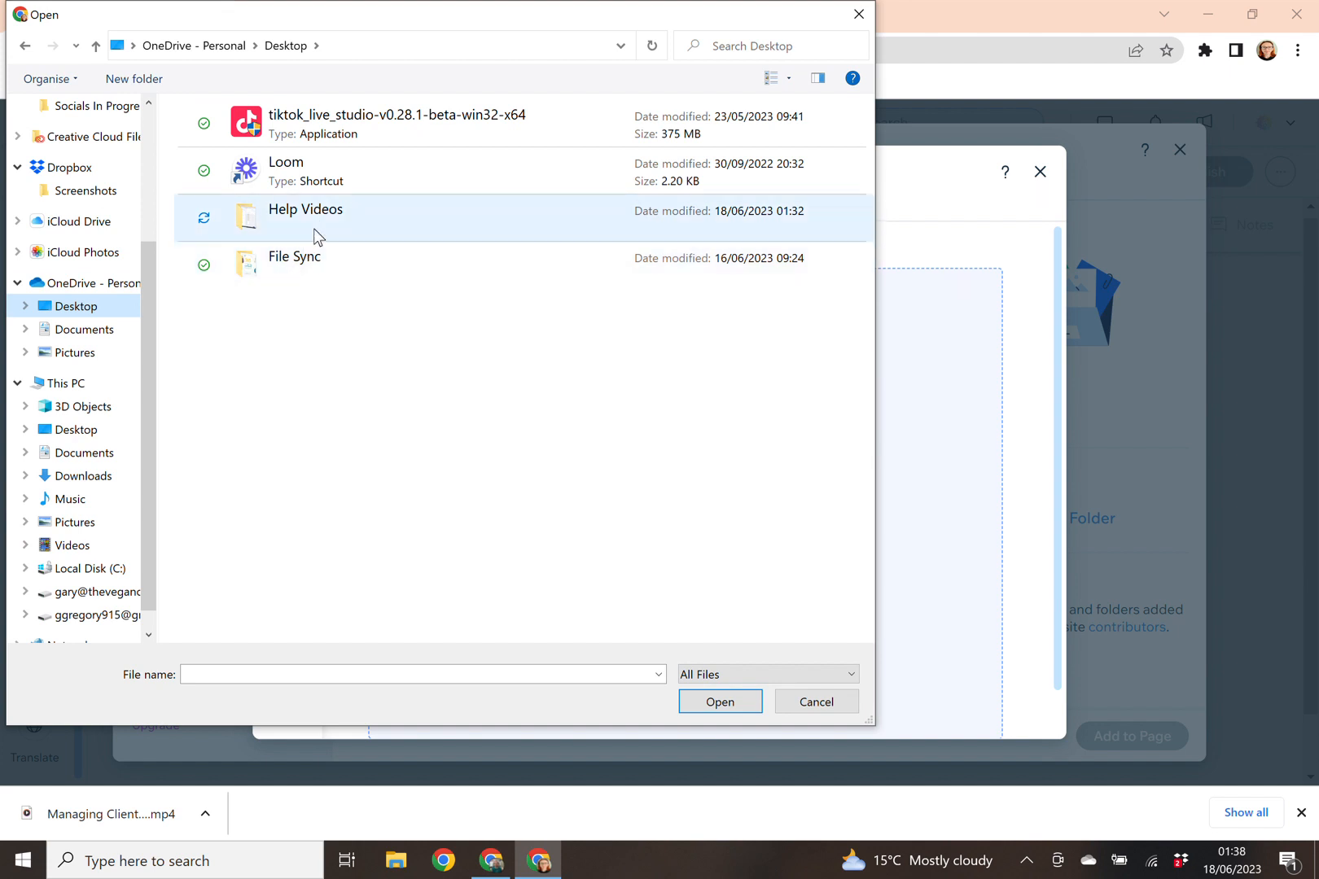
pyautogui.doubleClick(307, 268)
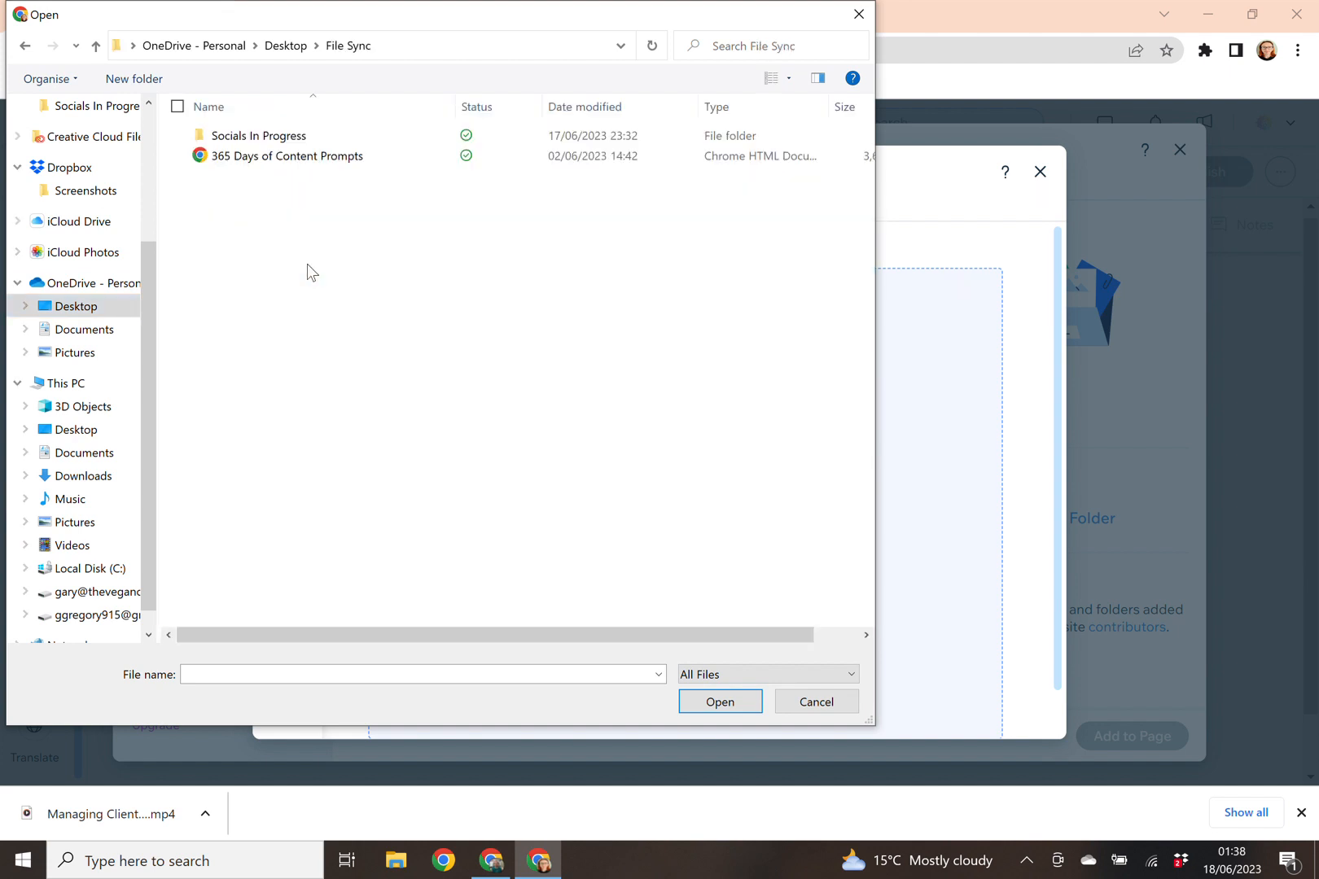
pyautogui.click(288, 142)
pyautogui.doubleClick(288, 145)
pyautogui.click(245, 172)
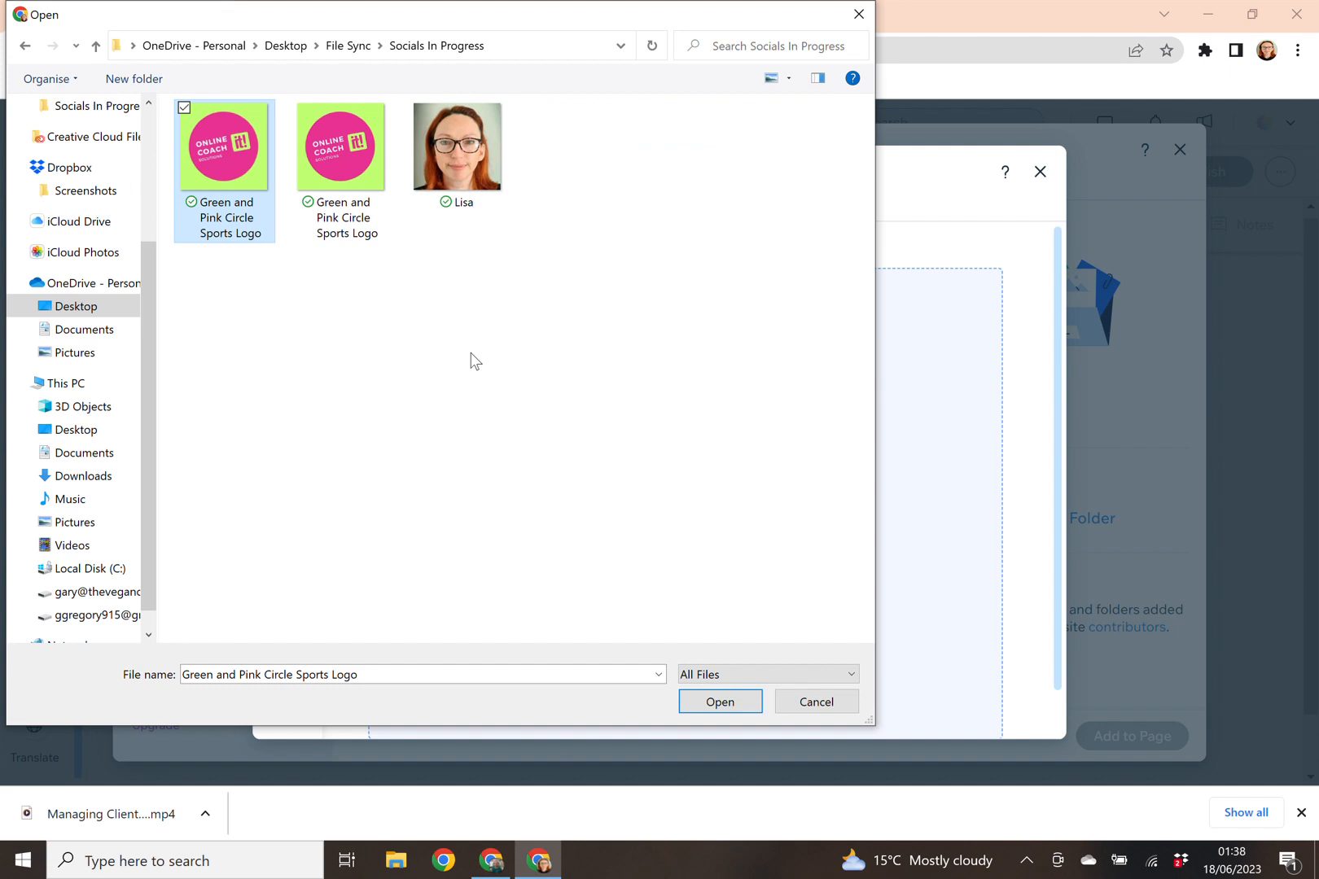
pyautogui.click(745, 699)
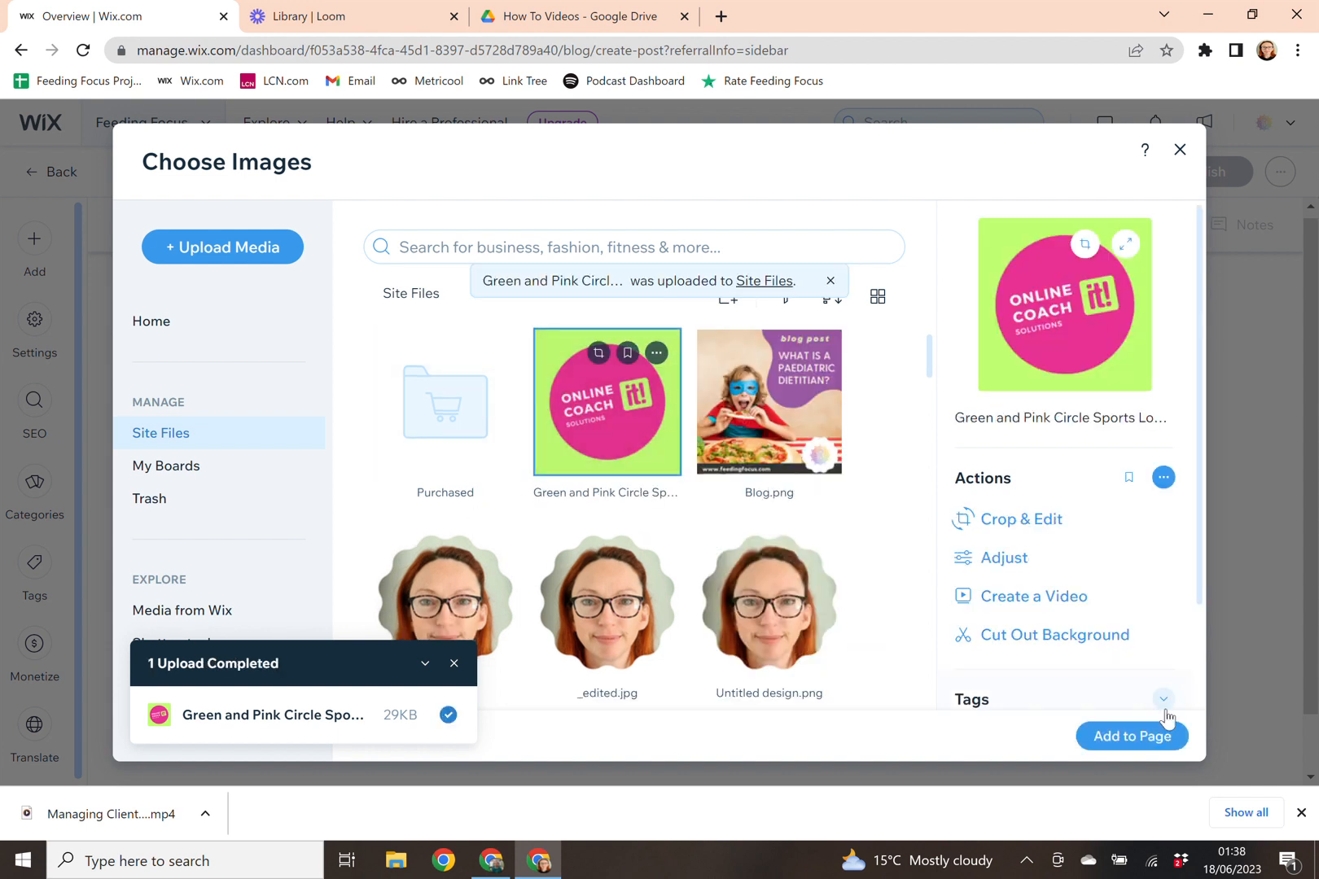
# Step: Insert the uploaded logo into the post body and add empty lines below it
pyautogui.click(1124, 737)
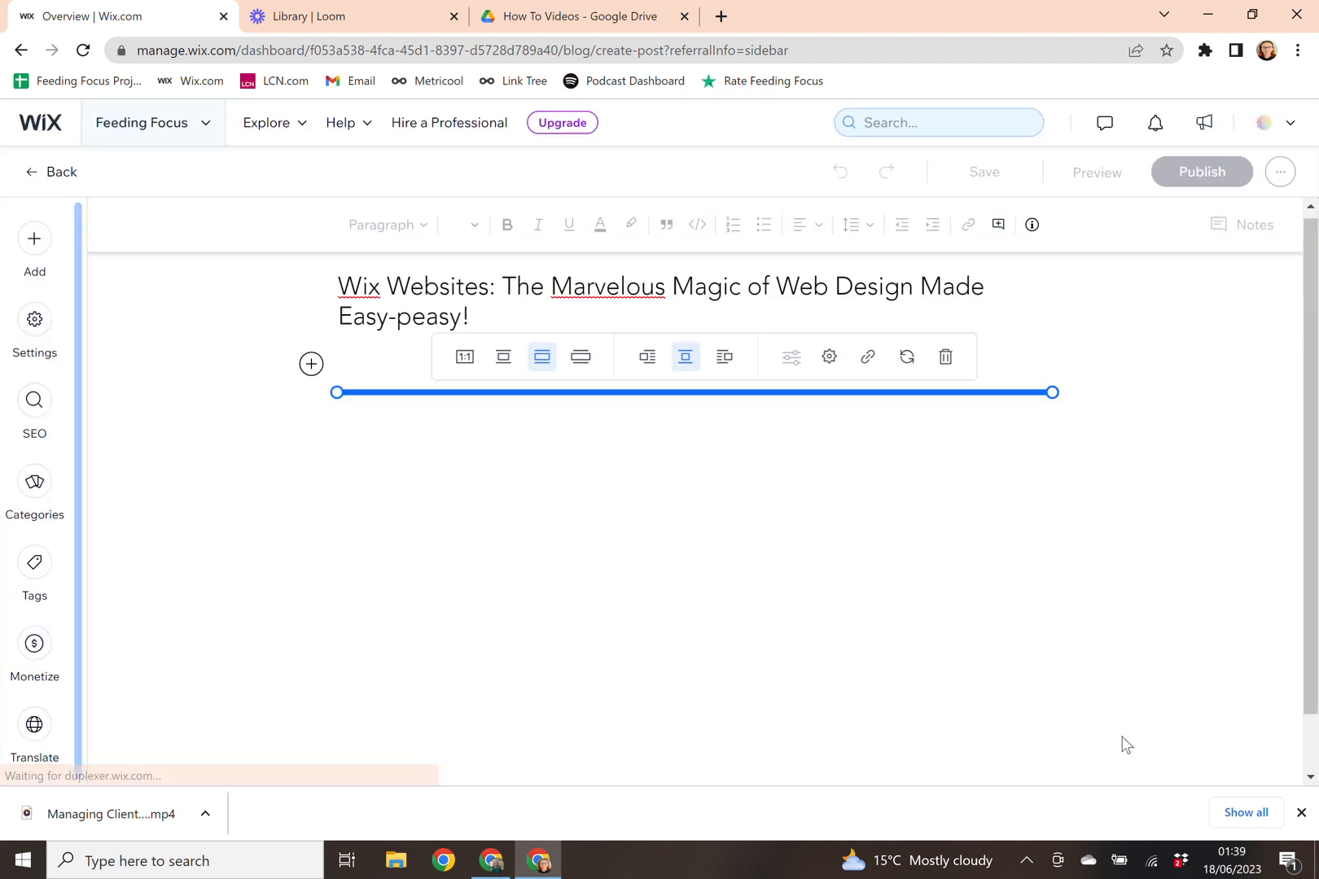
pyautogui.scroll(-2, 521, 464)
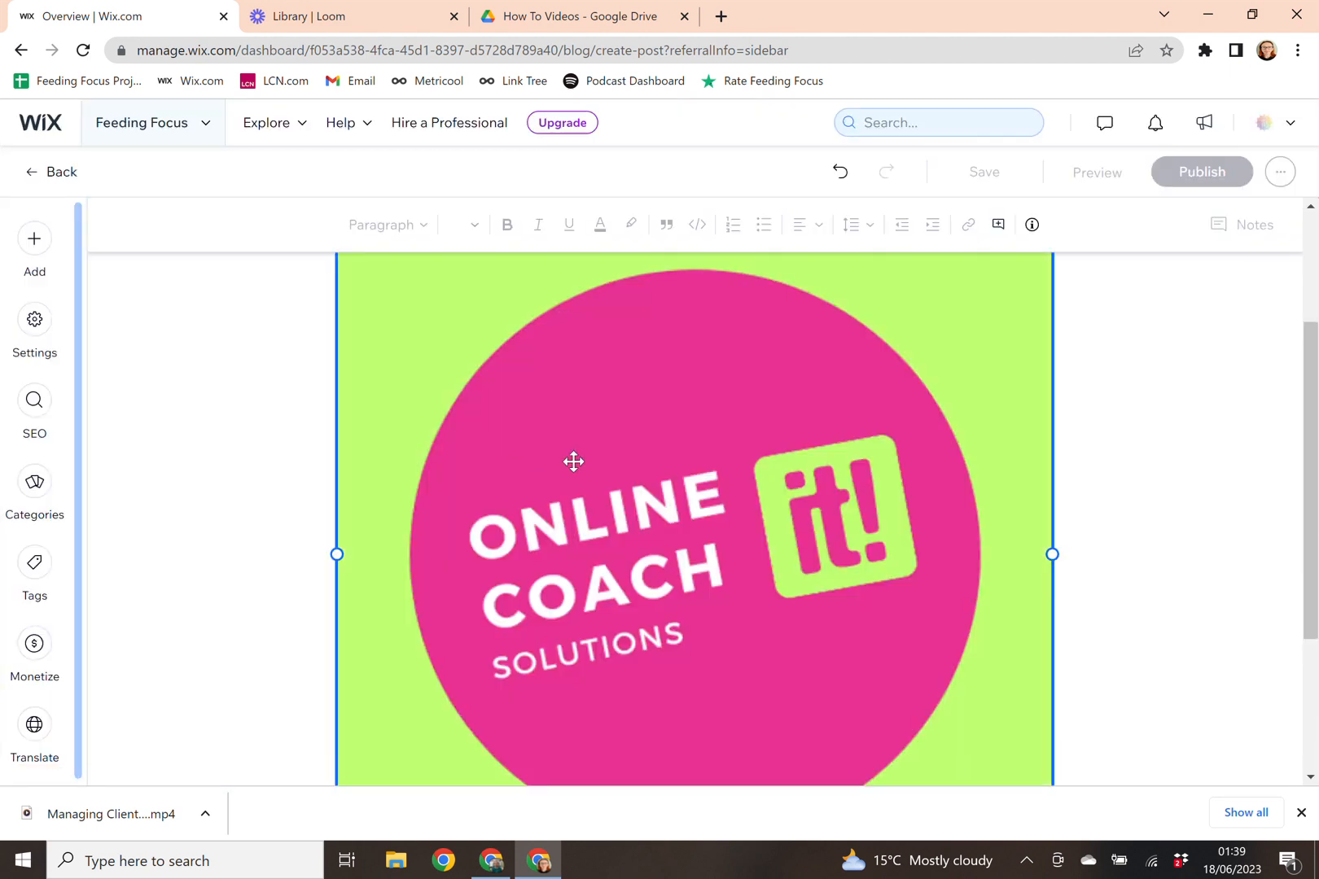
pyautogui.scroll(2, 574, 462)
pyautogui.scroll(-4, 547, 427)
pyautogui.scroll(-1, 547, 427)
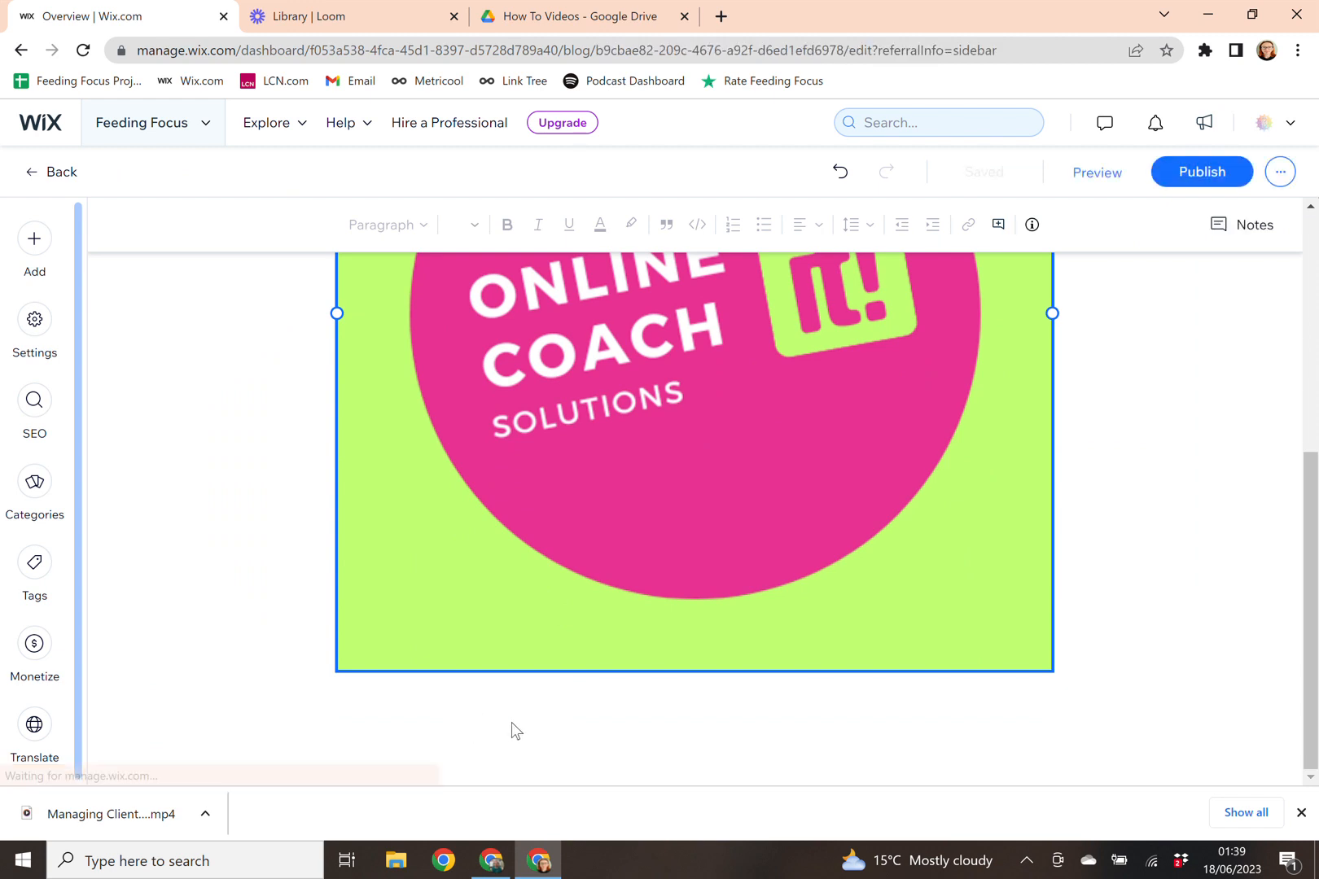
pyautogui.click(1076, 676)
pyautogui.press('Return')
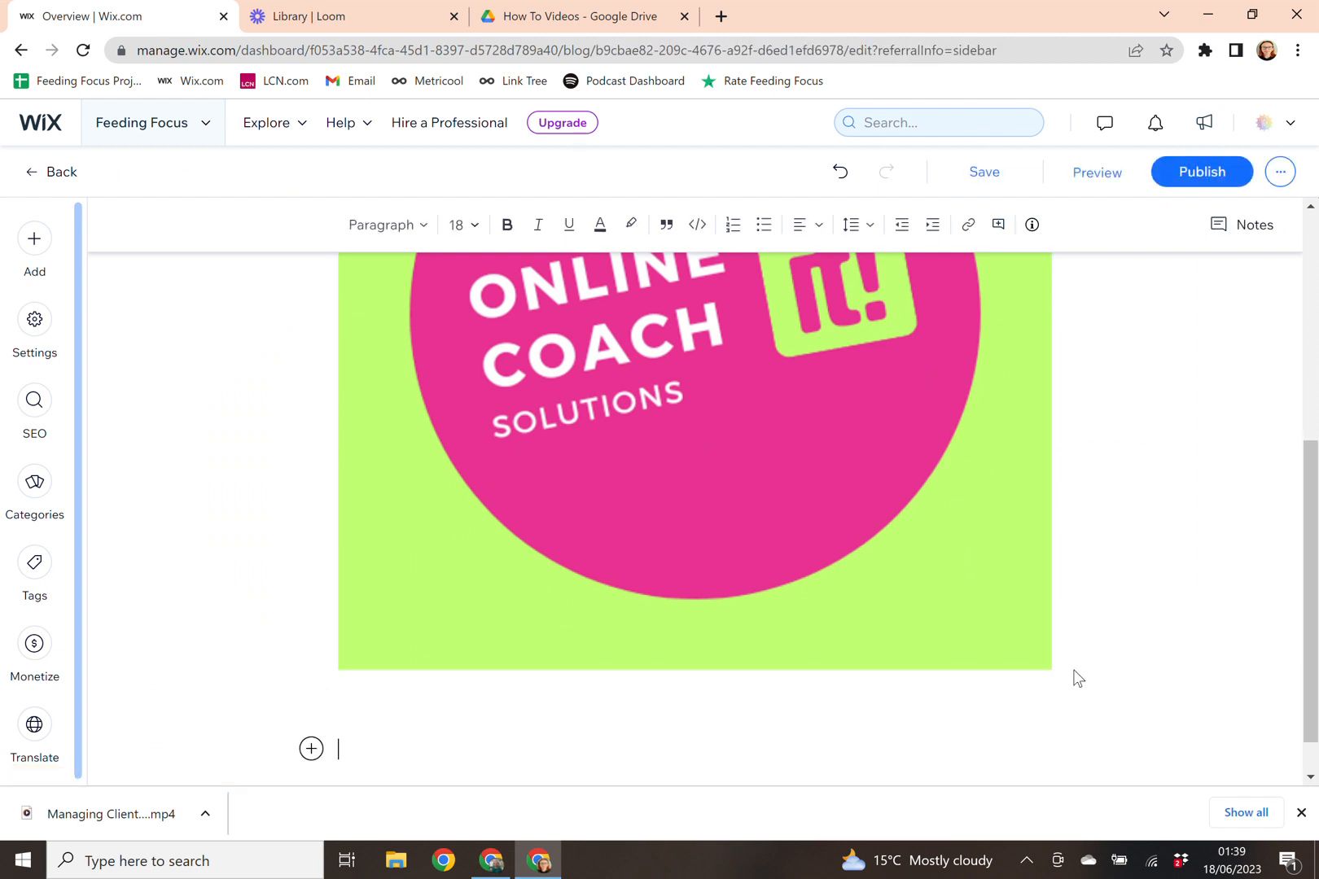
pyautogui.scroll(-1, 683, 753)
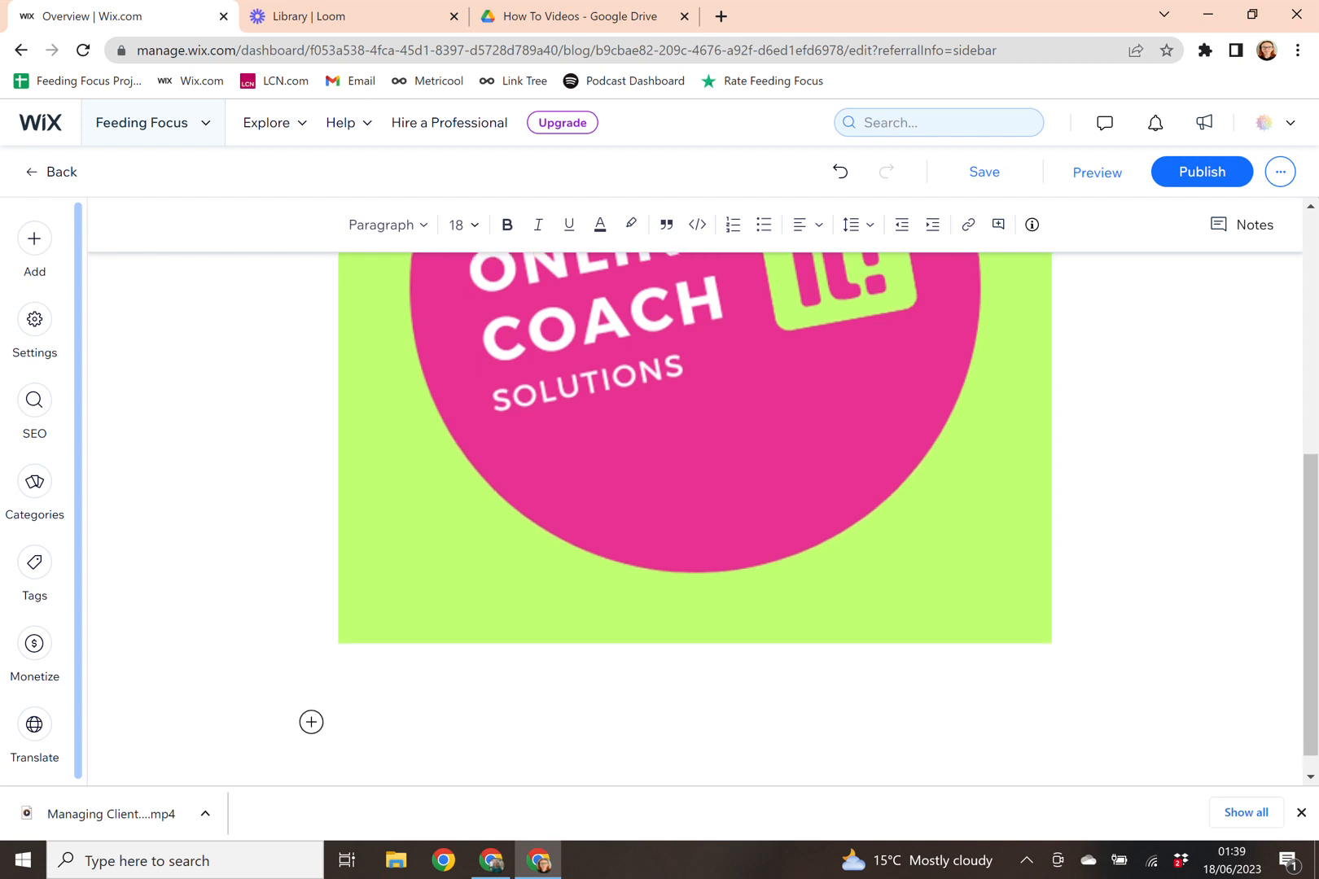
# Step: Copy ChatGPT's article from 'Are you tired…' through the closing paragraph, then return to Wix
pyautogui.click(493, 864)
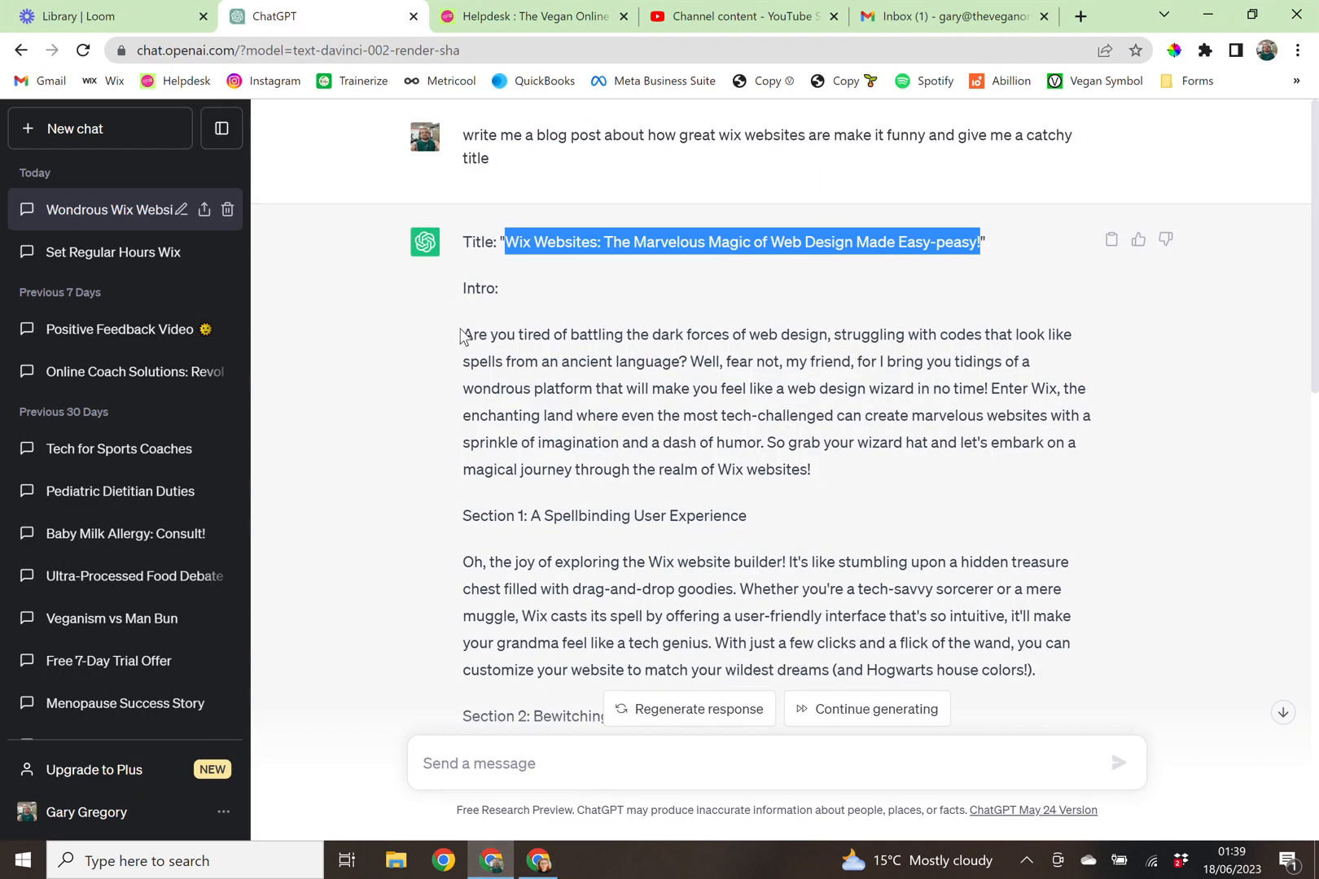
pyautogui.moveTo(466, 332); pyautogui.dragTo(1092, 605)
pyautogui.scroll(-2, 910, 584)
pyautogui.scroll(-10, 910, 584)
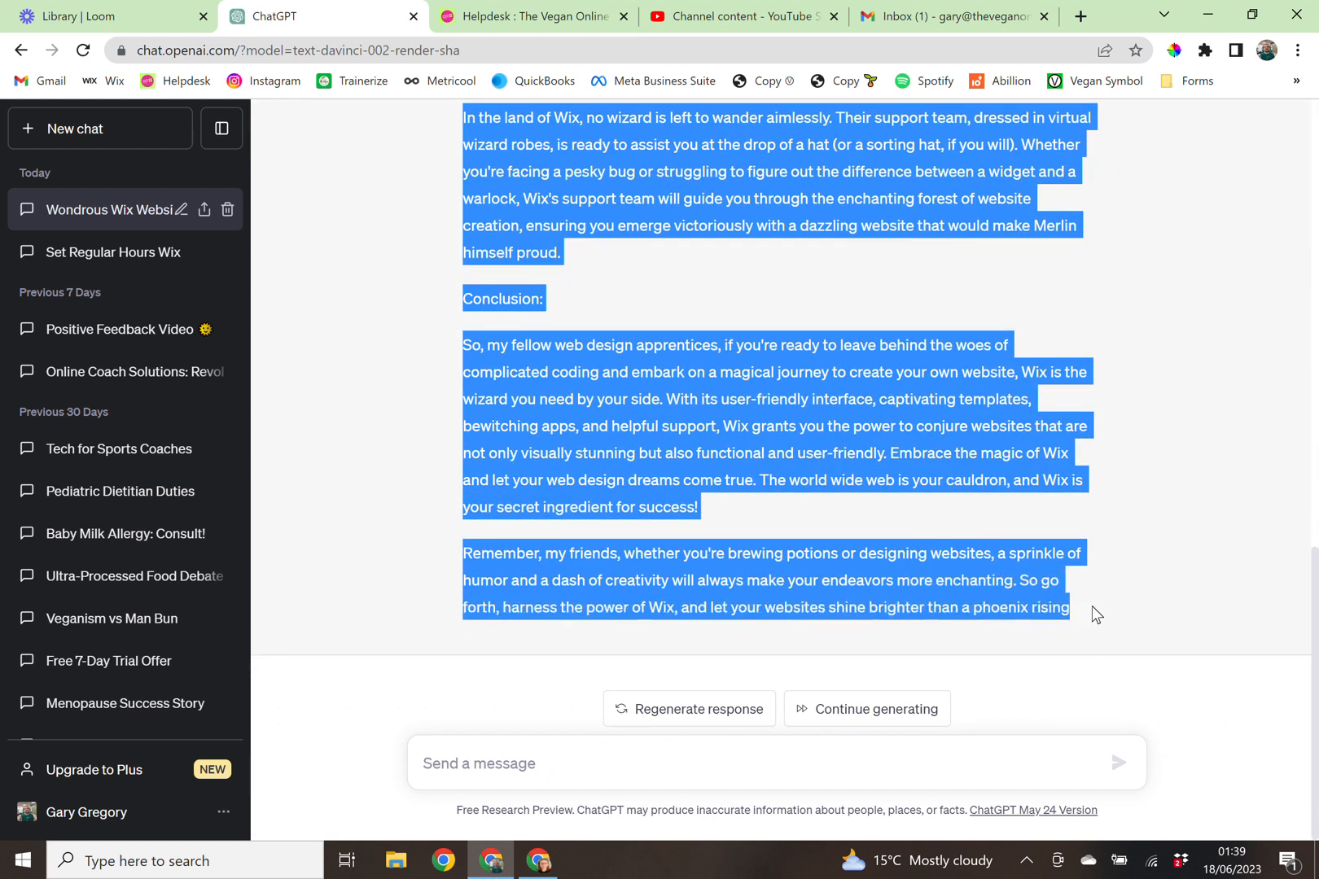
pyautogui.click(537, 861)
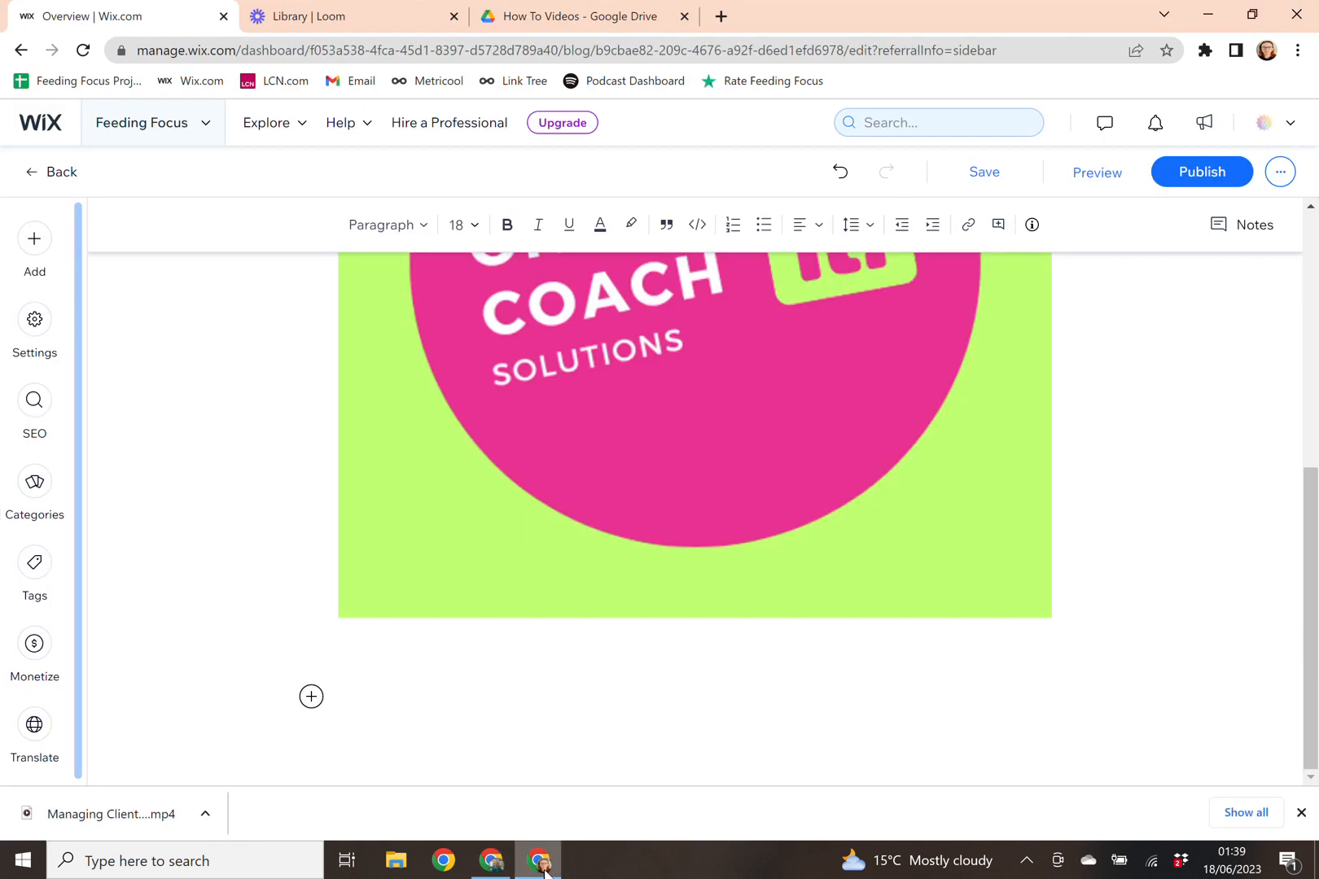
# Step: Paste the article below the logo and make the Section 1 heading bold and underlined
pyautogui.click(339, 698)
pyautogui.hotkey('ctrl', 'v')
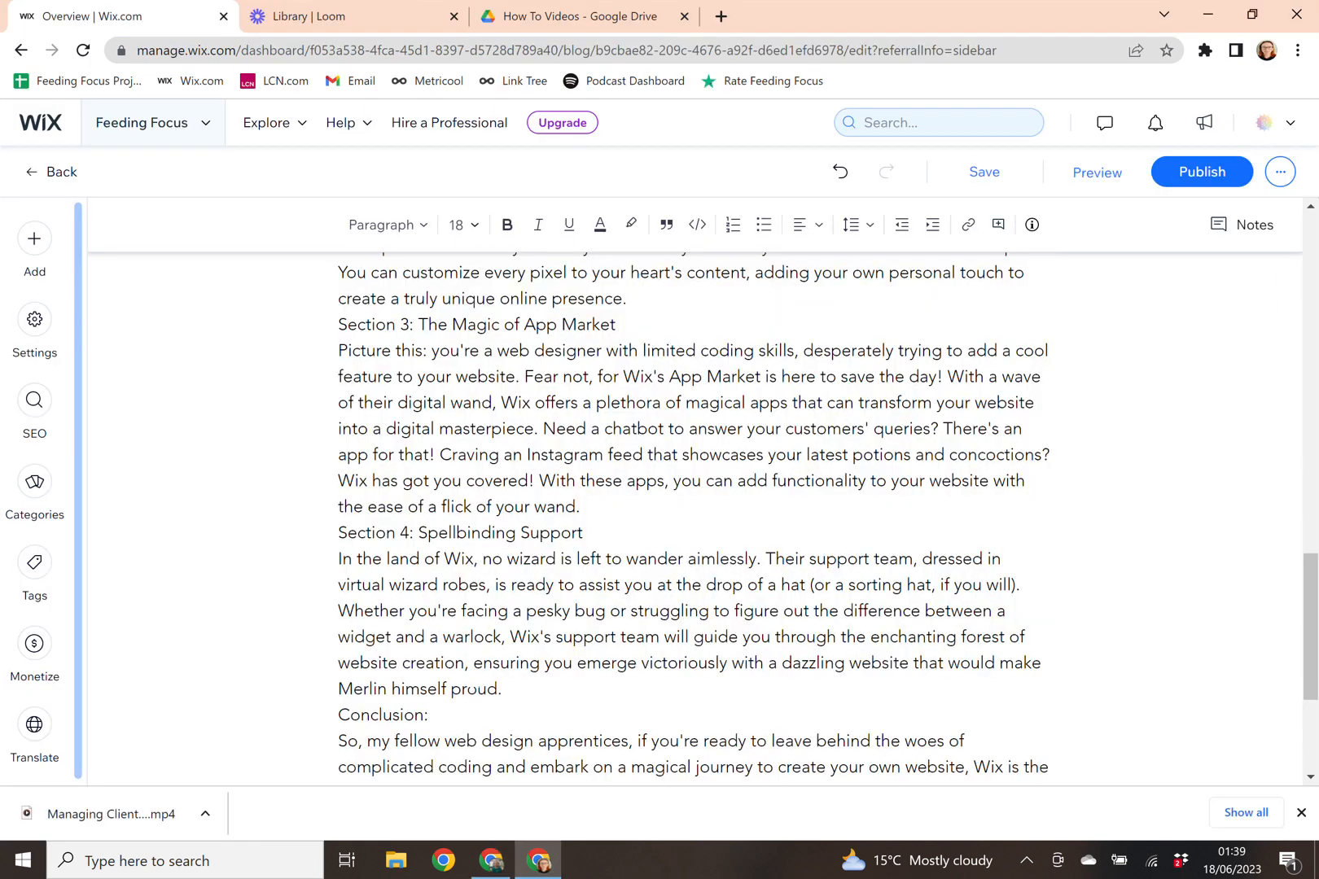
pyautogui.scroll(8, 824, 604)
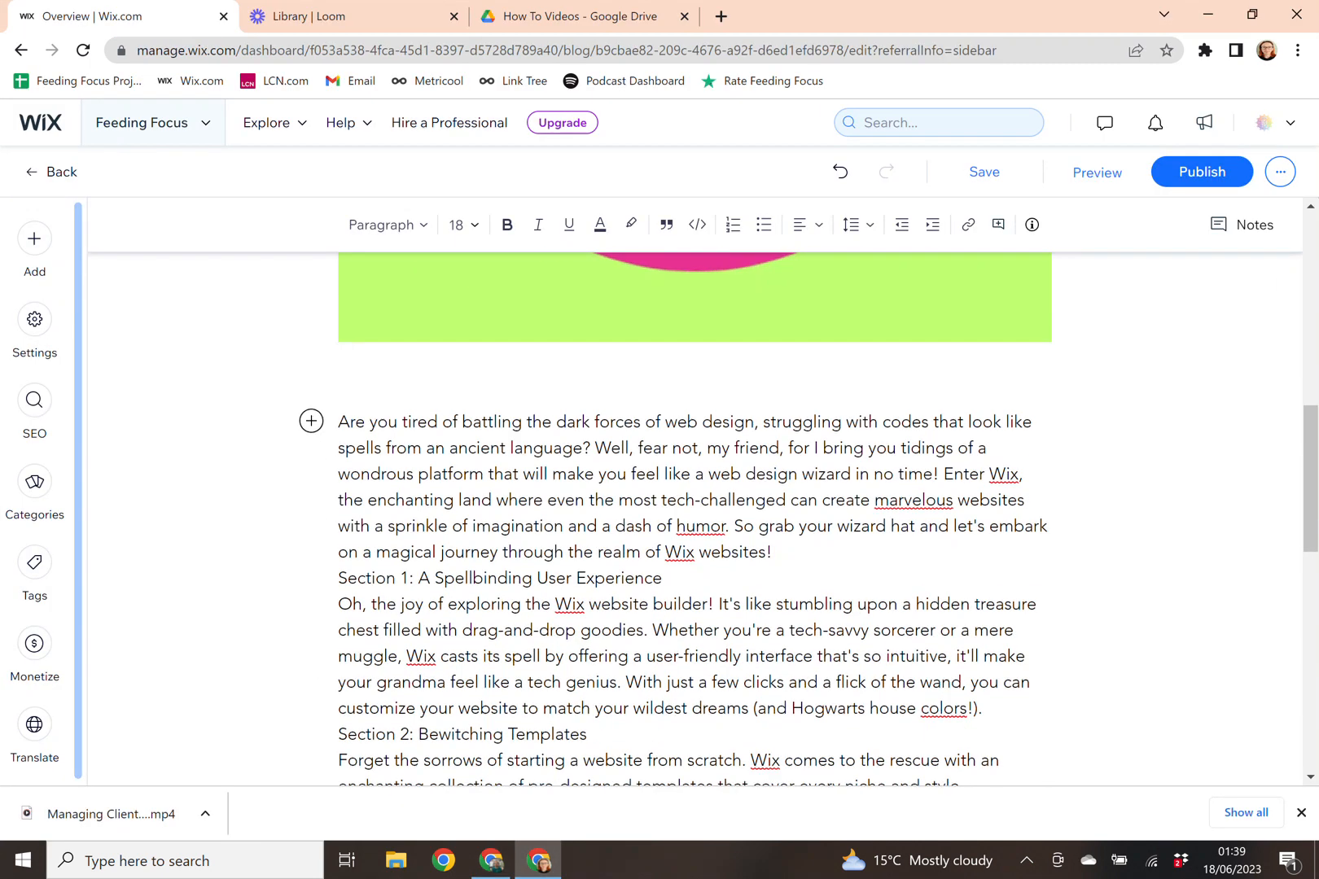
pyautogui.press('Return')
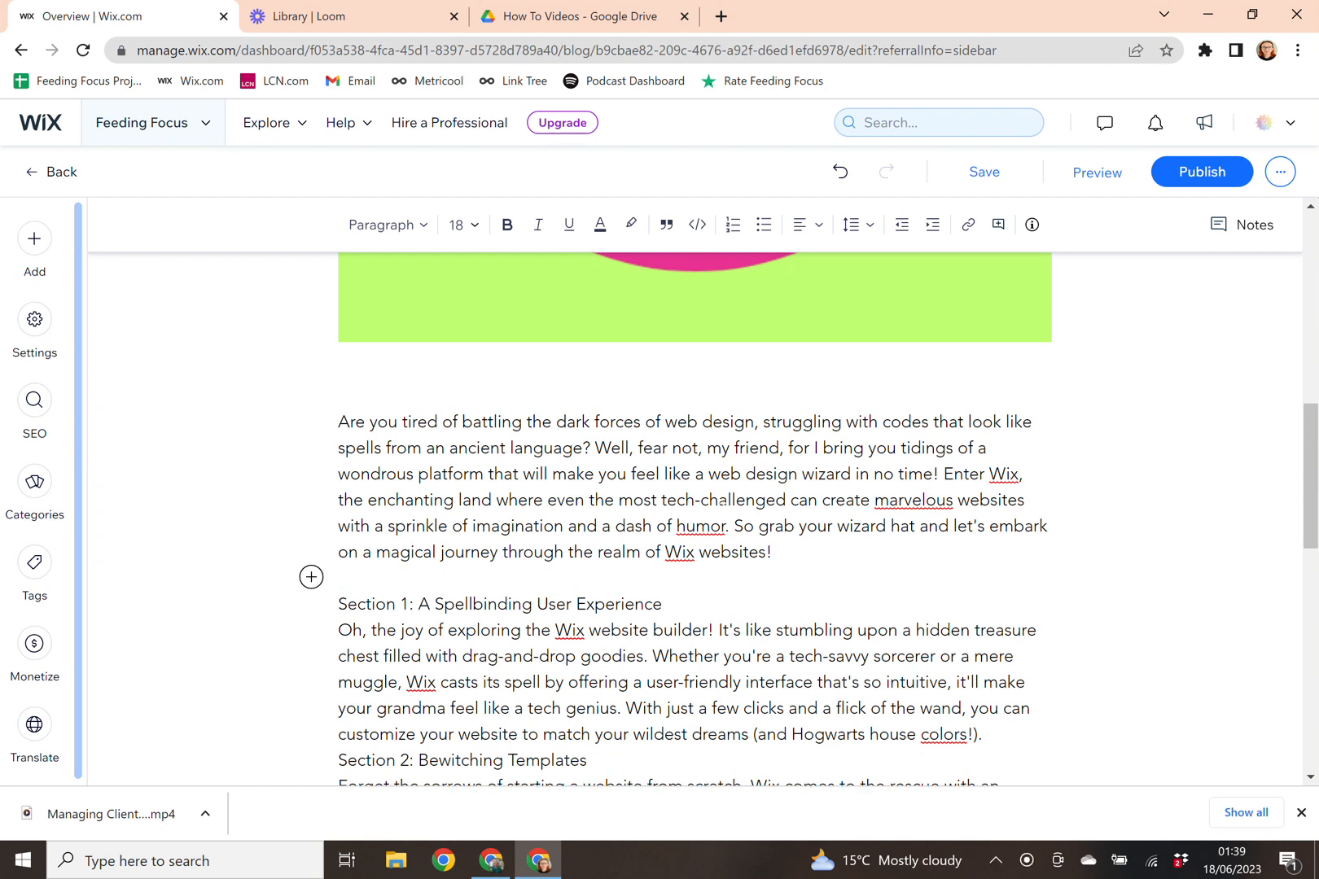
pyautogui.moveTo(662, 604); pyautogui.dragTo(337, 604)
pyautogui.click(514, 236)
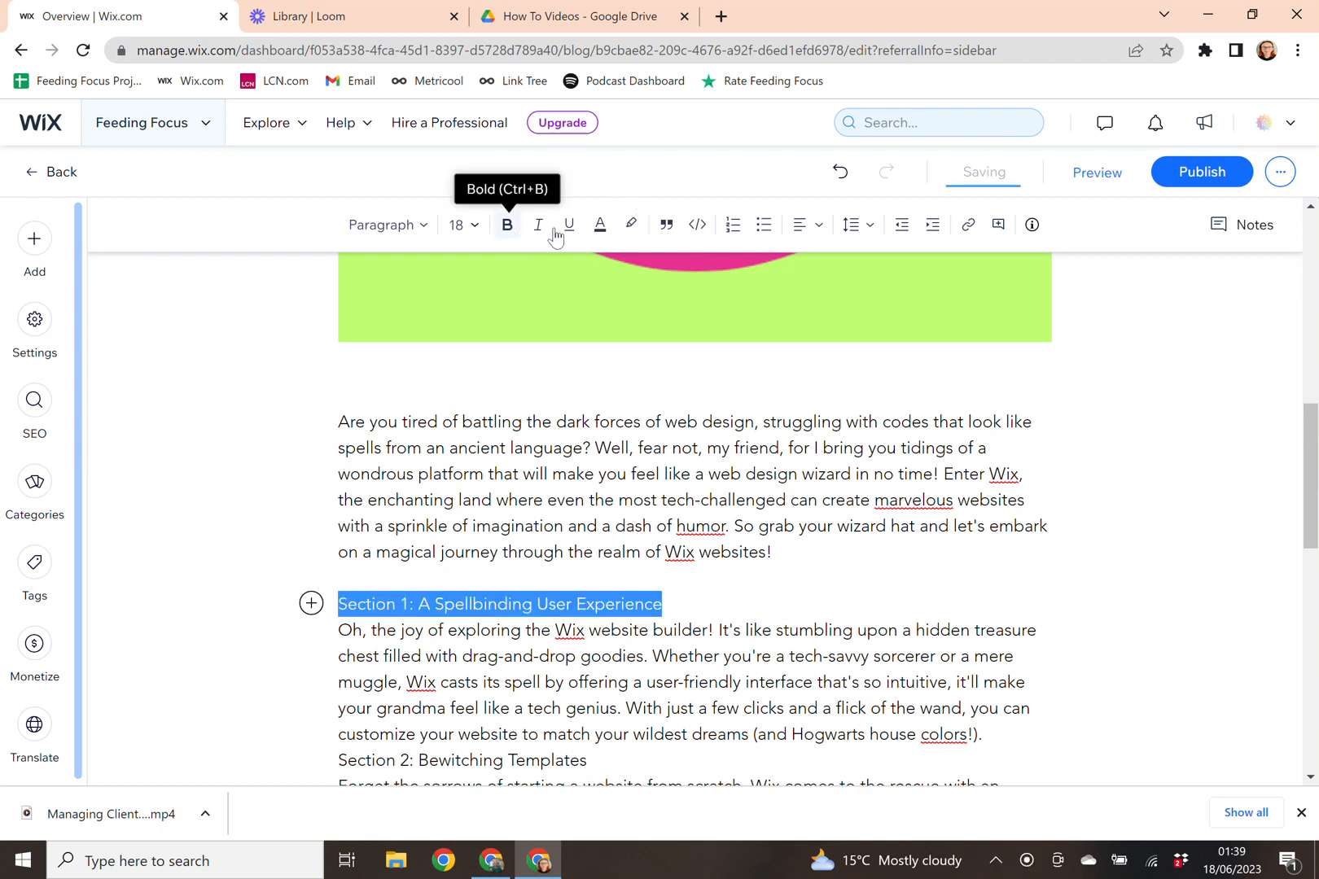
pyautogui.click(574, 229)
pyautogui.click(678, 657)
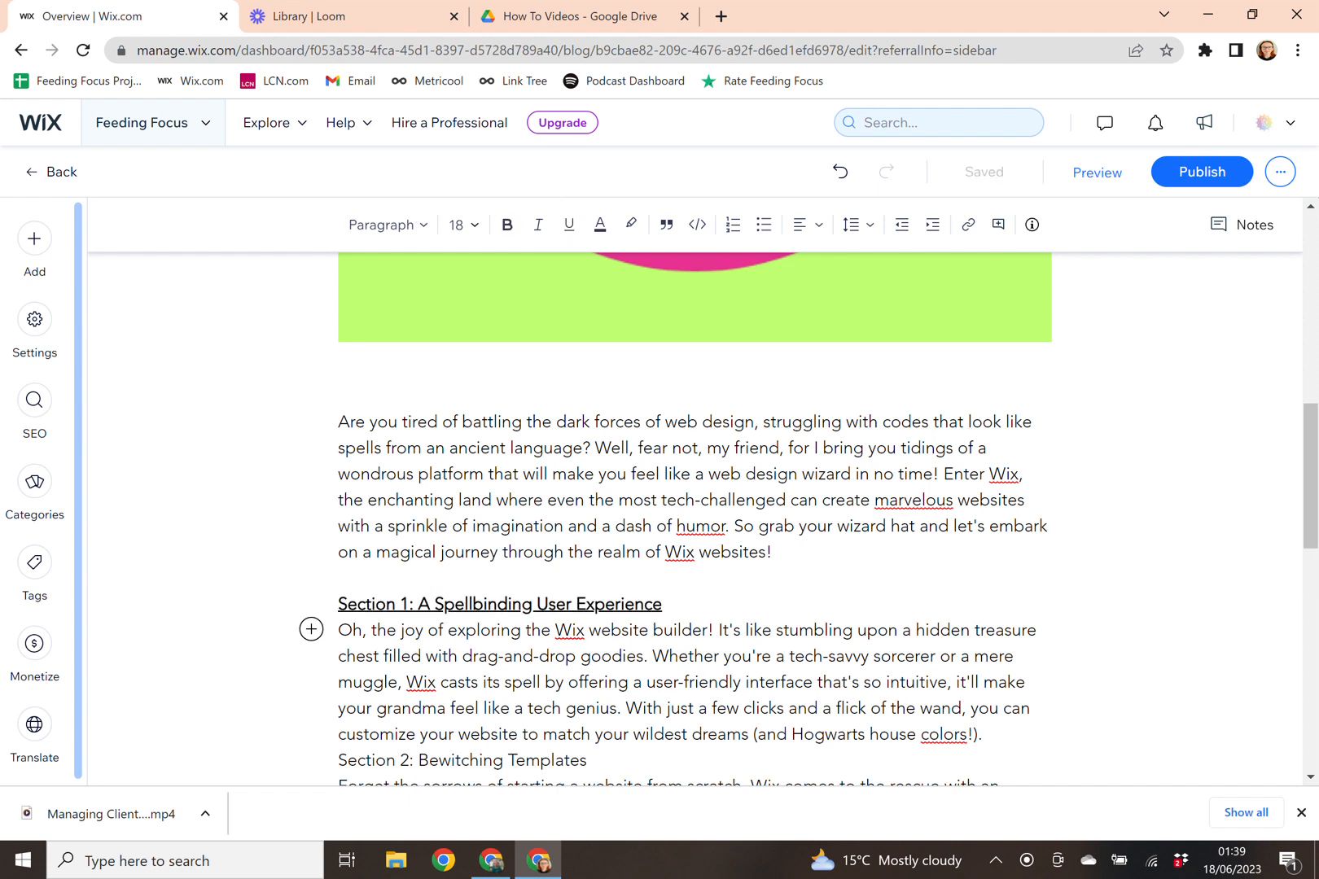
# Step: End the post with a 'Best Wishes' sign-off, the author's name, and a blank line after it
pyautogui.scroll(-10, 677, 657)
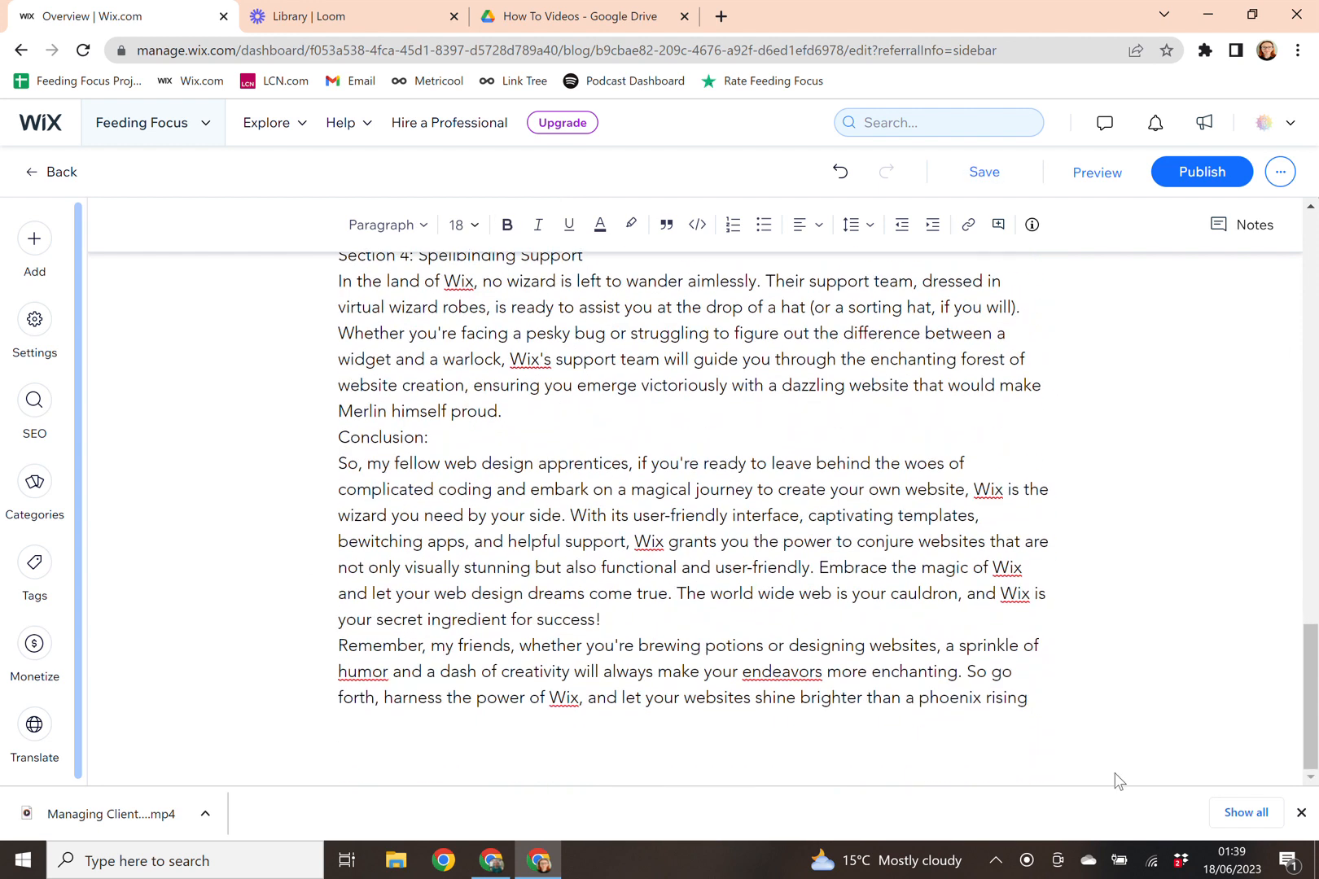
pyautogui.click(1032, 698)
pyautogui.press('Return')
pyautogui.press('Return')
pyautogui.write('Best Wishes')
pyautogui.press('Return')
pyautogui.write('Gary')
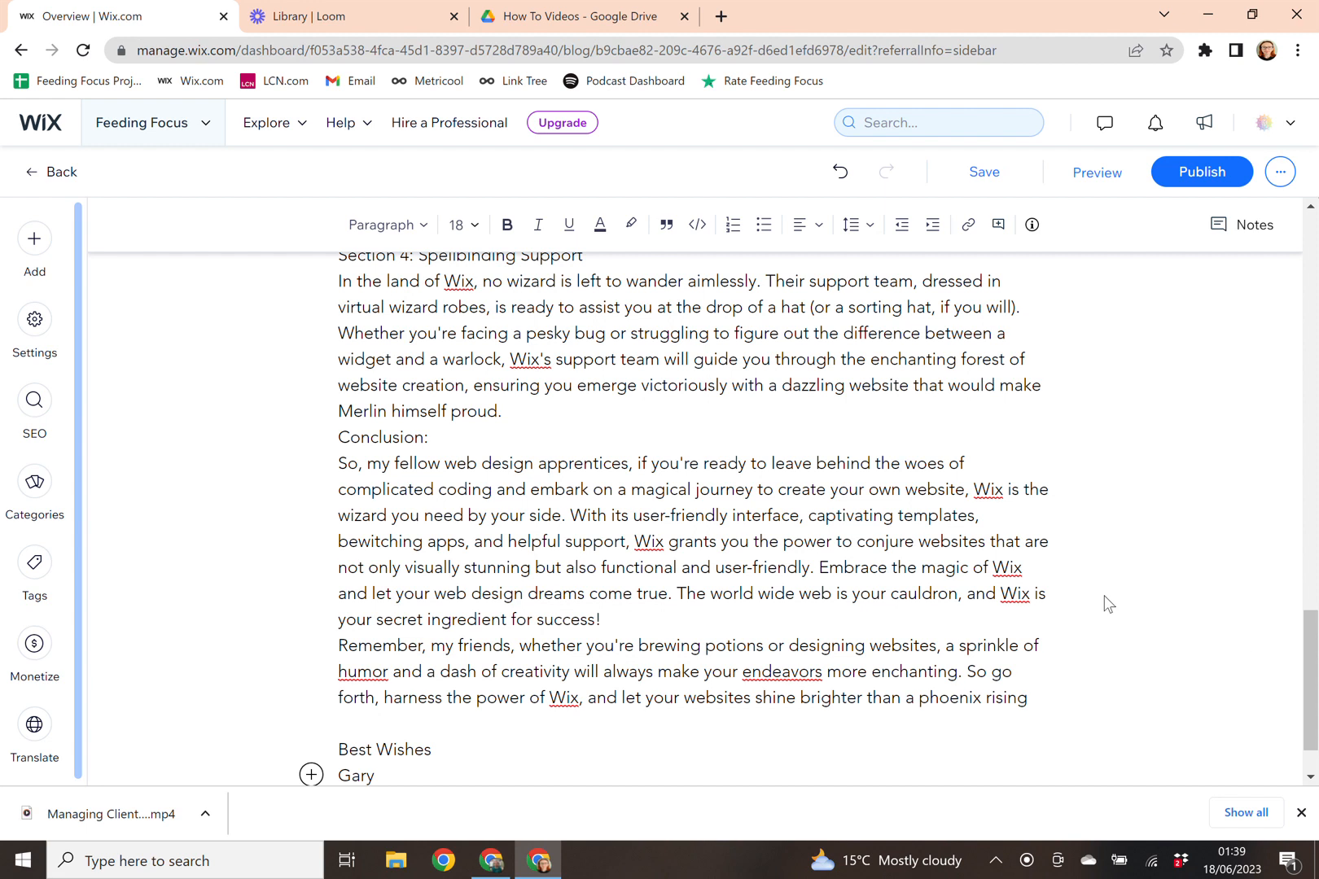
pyautogui.scroll(6, 739, 570)
pyautogui.scroll(15, 736, 561)
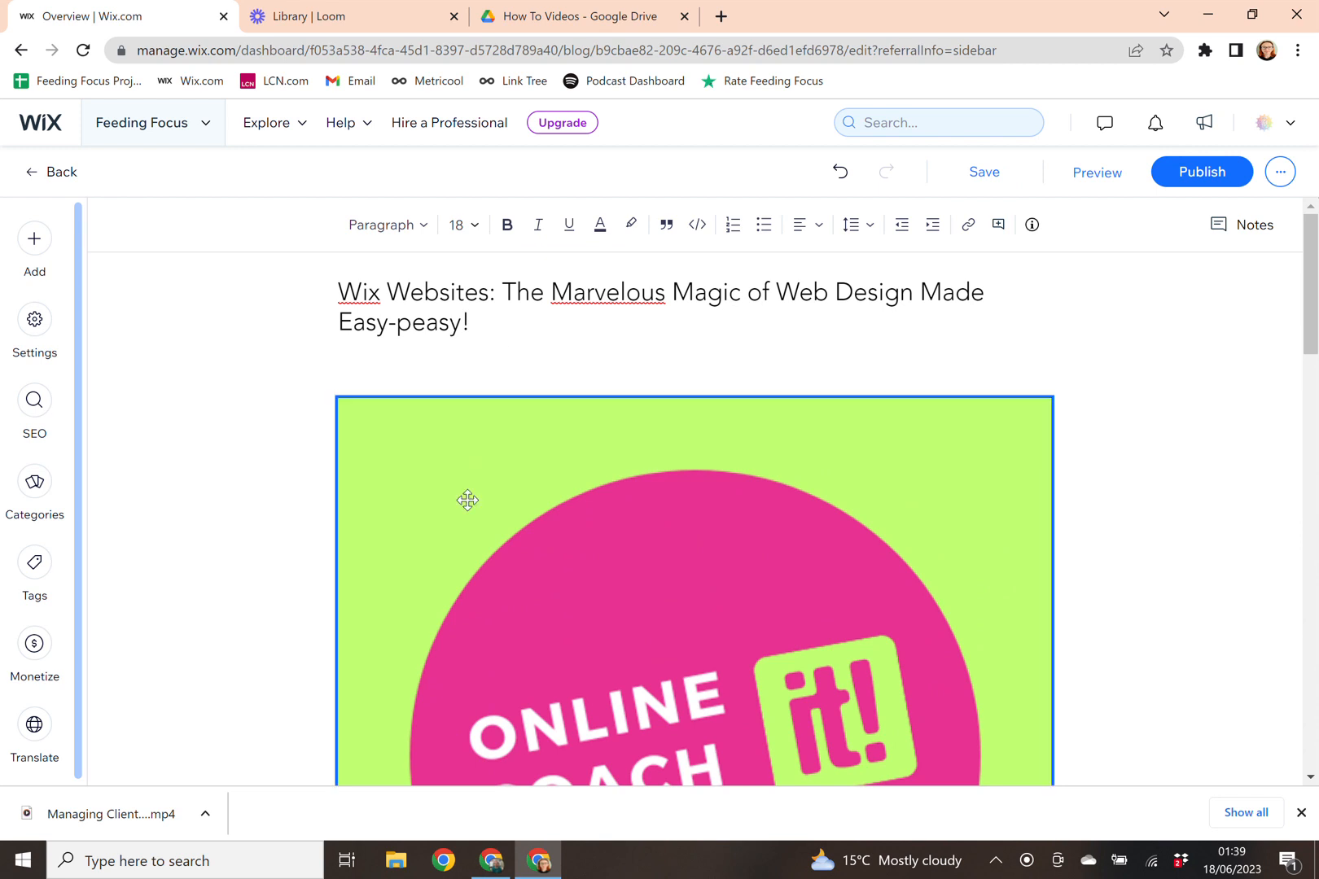
pyautogui.scroll(-20, 467, 500)
pyautogui.click(430, 733)
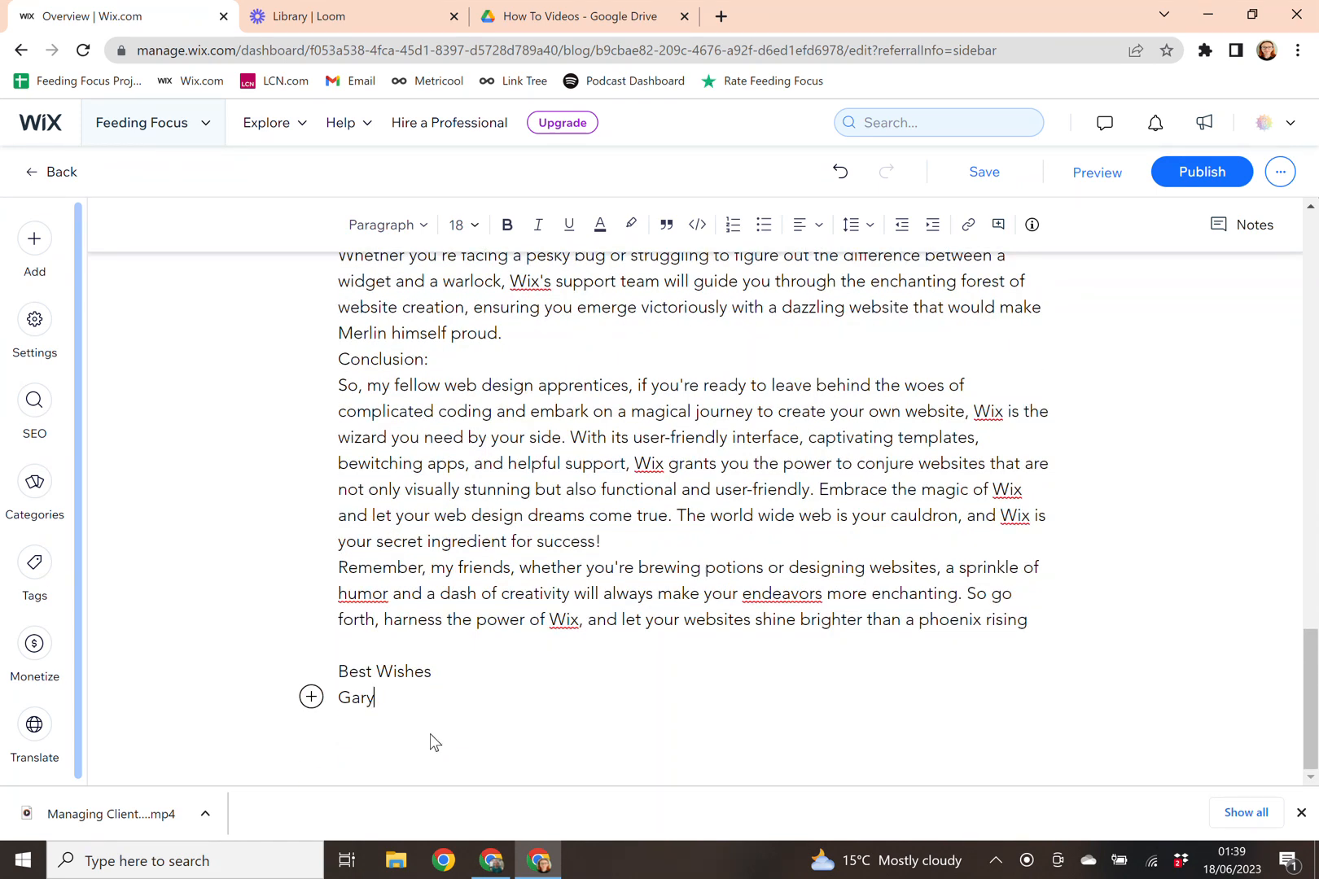
pyautogui.press('Return')
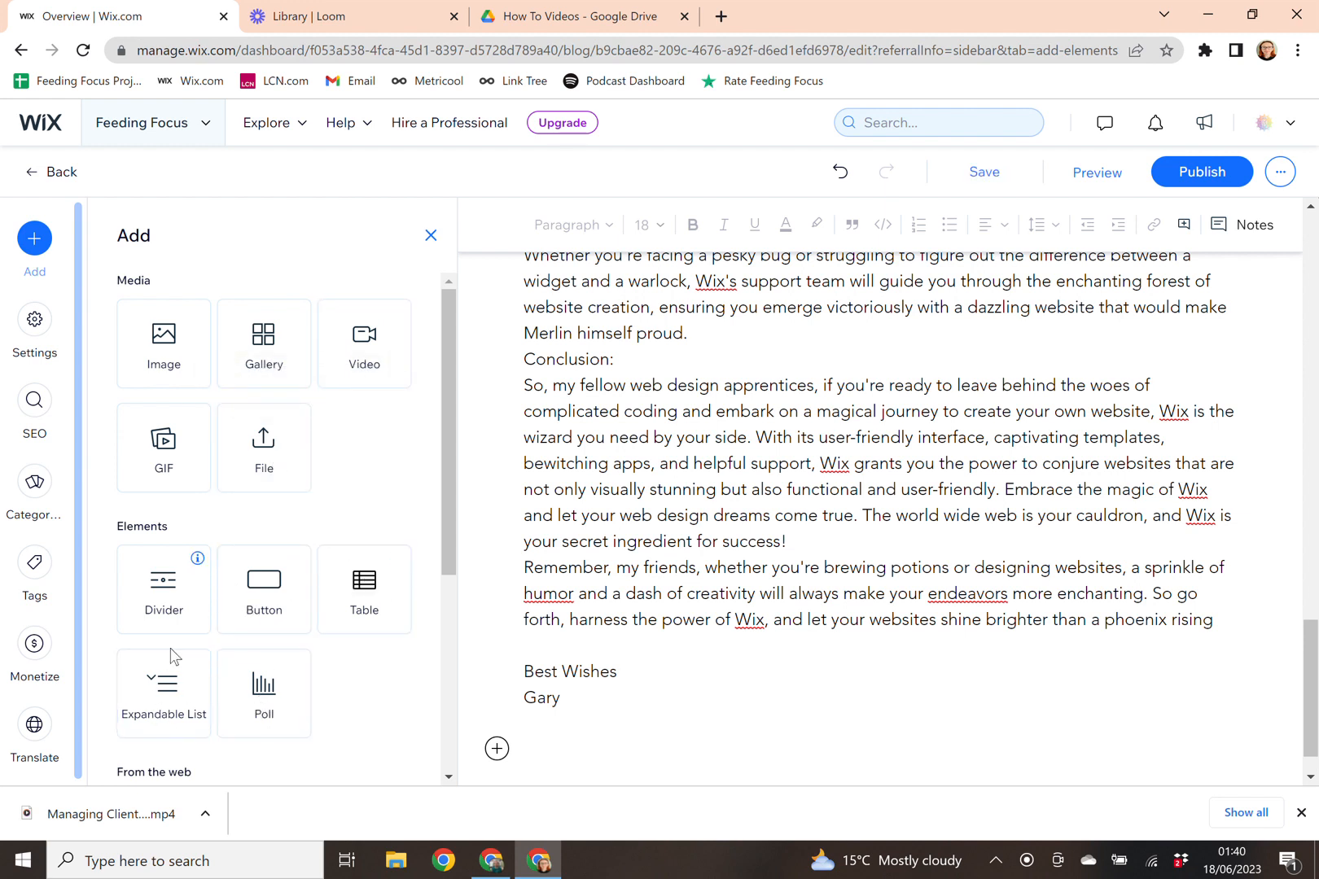
pyautogui.scroll(-4, 348, 658)
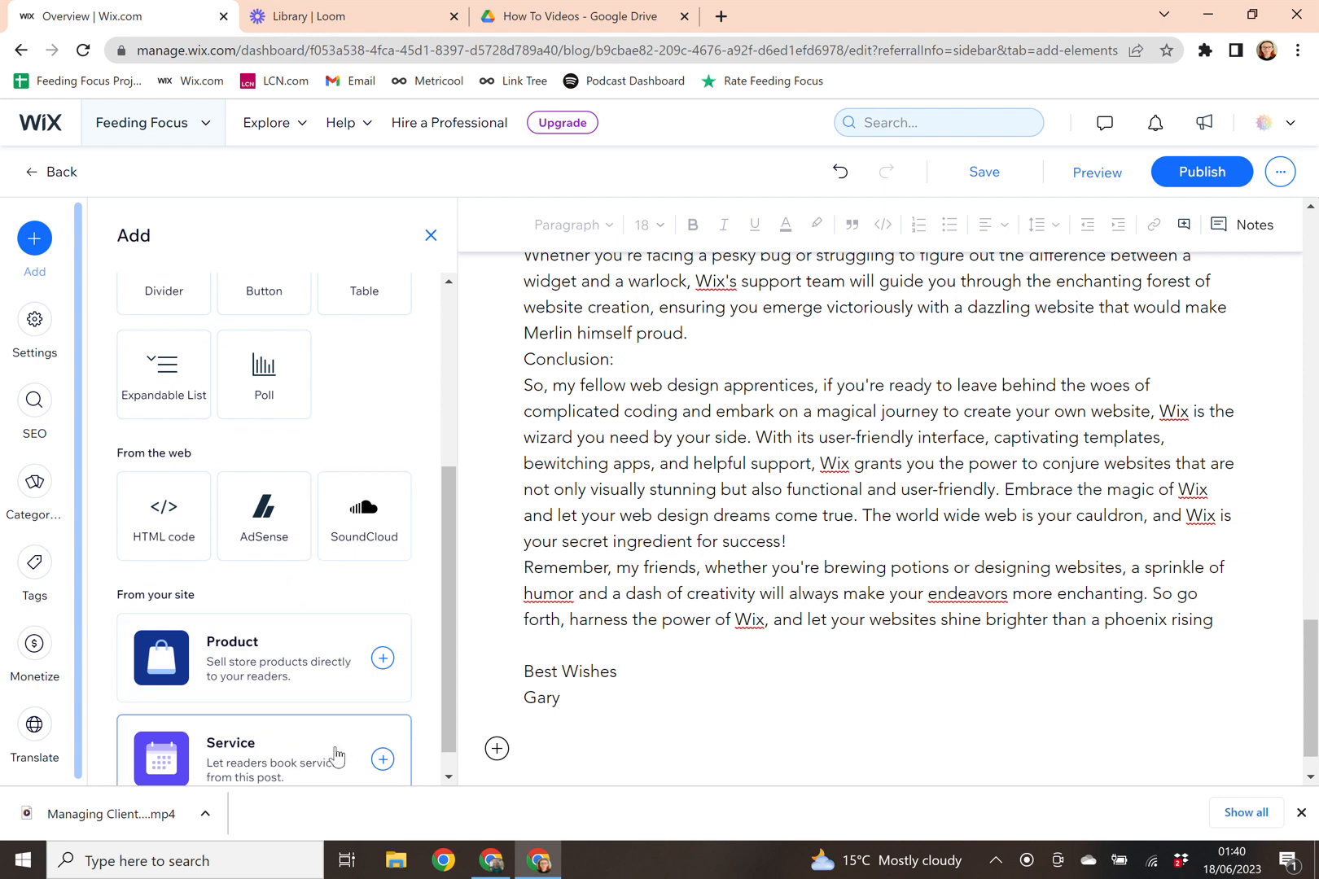
pyautogui.scroll(4, 335, 750)
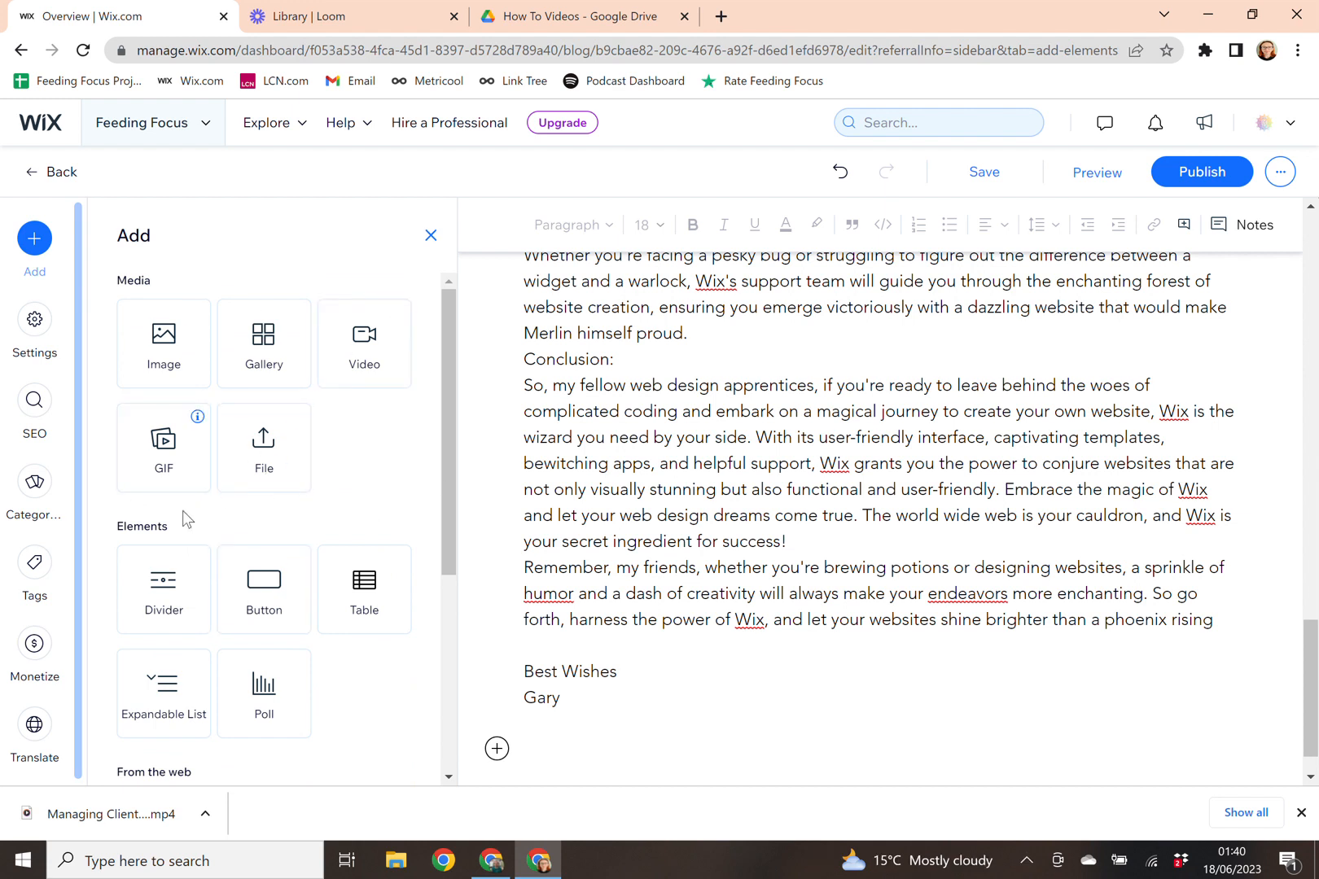
pyautogui.click(285, 470)
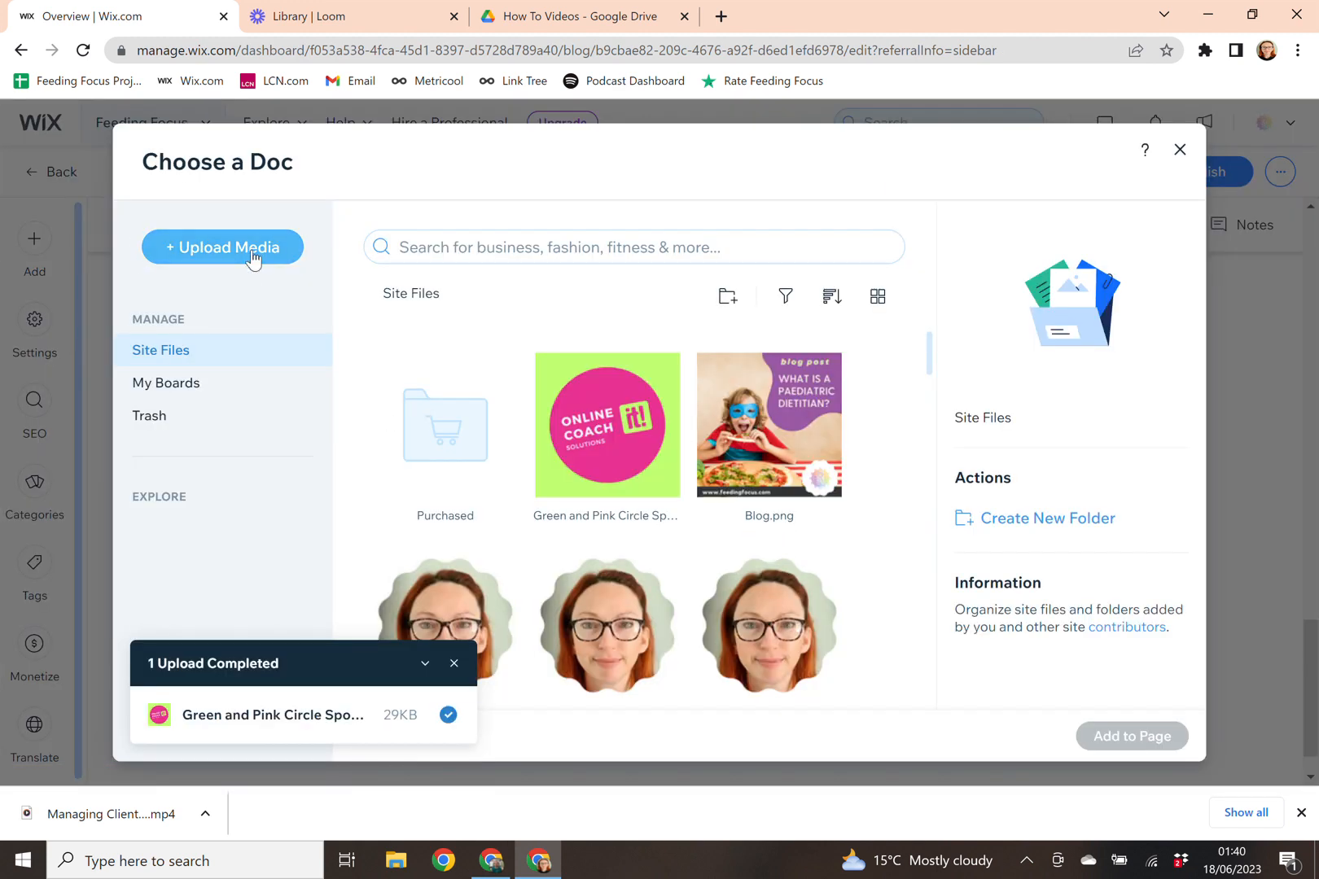
pyautogui.click(1182, 153)
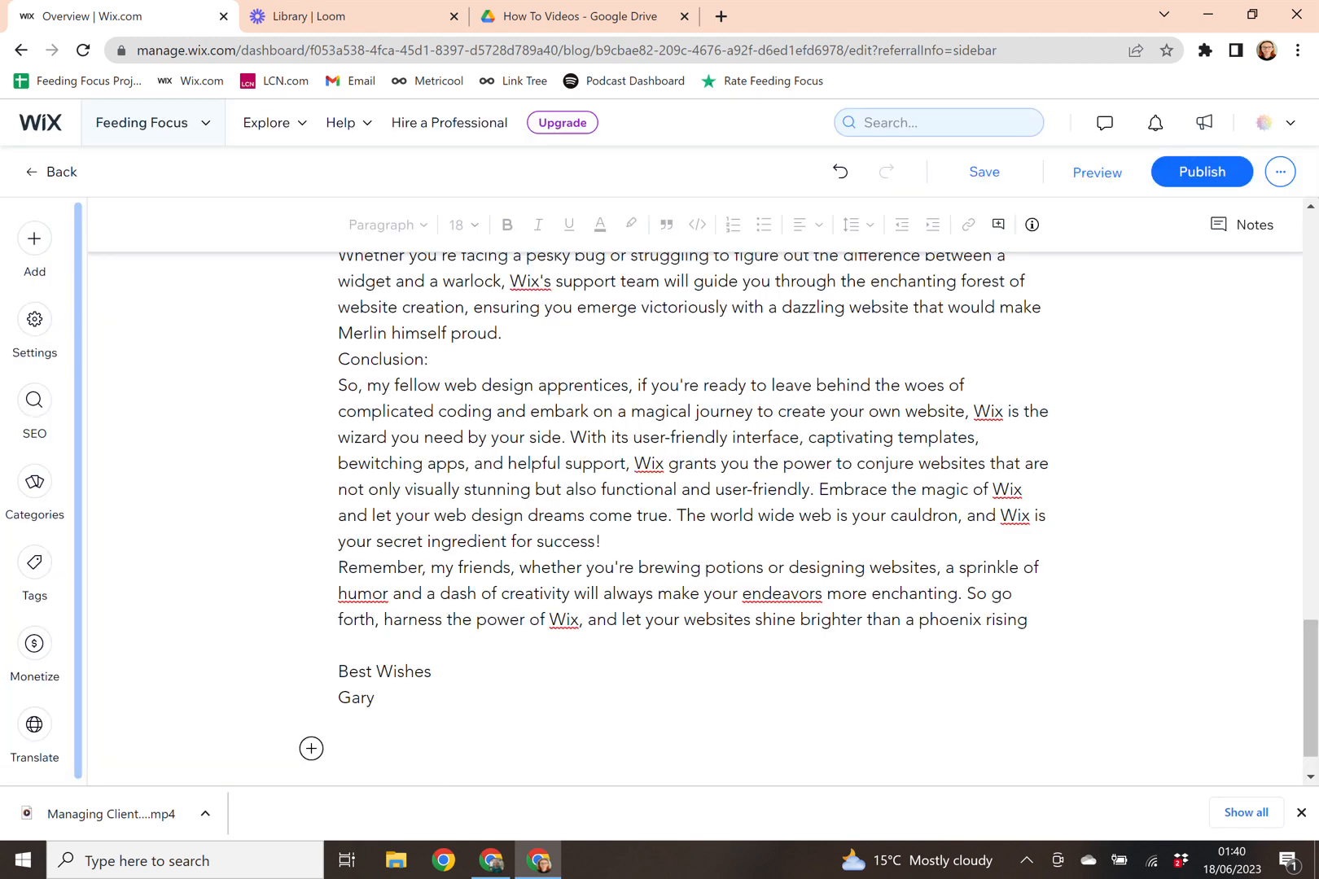
pyautogui.scroll(20, 692, 505)
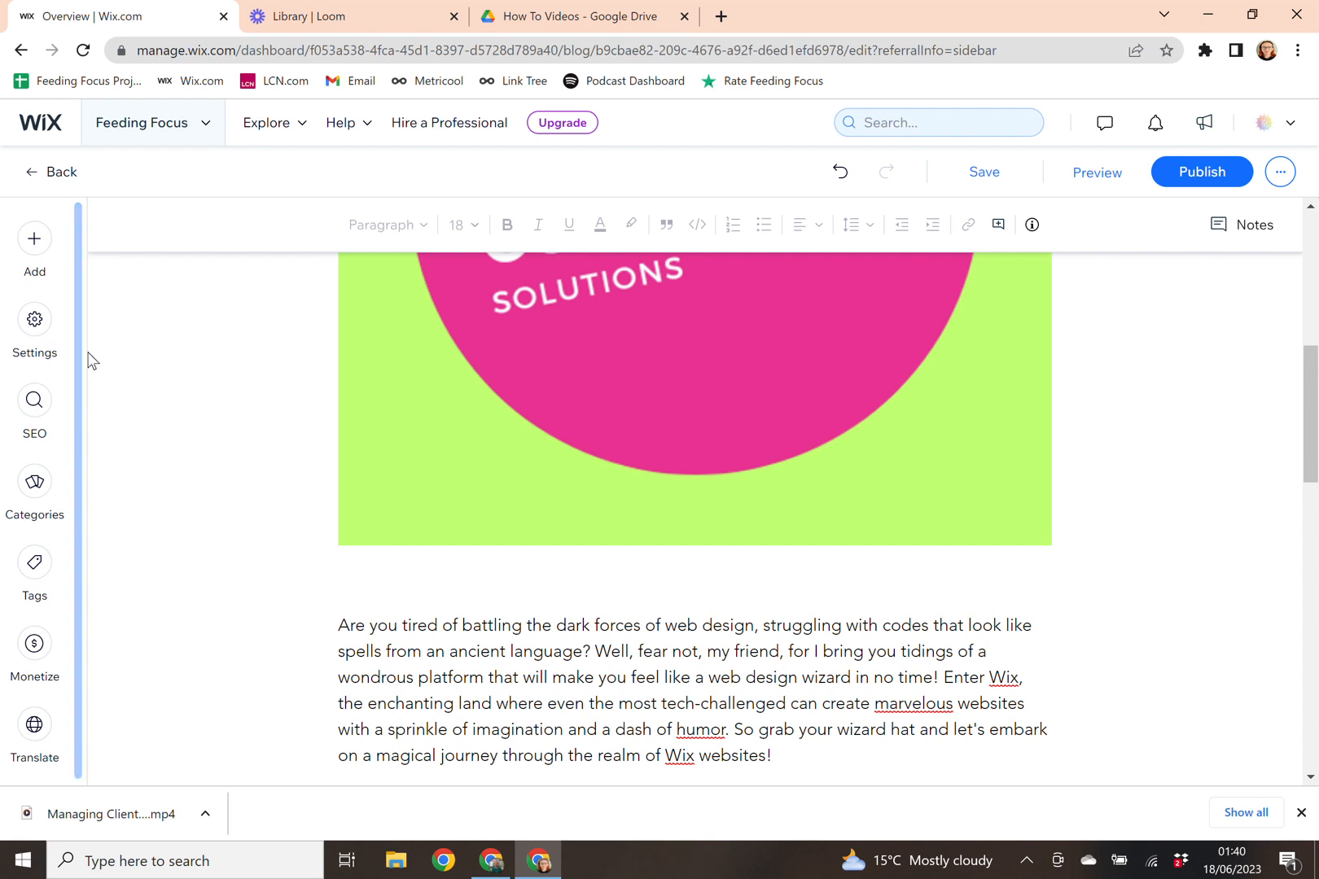
# Step: Open Post Settings, keep the current writer, and switch to the Advanced options
pyautogui.click(35, 322)
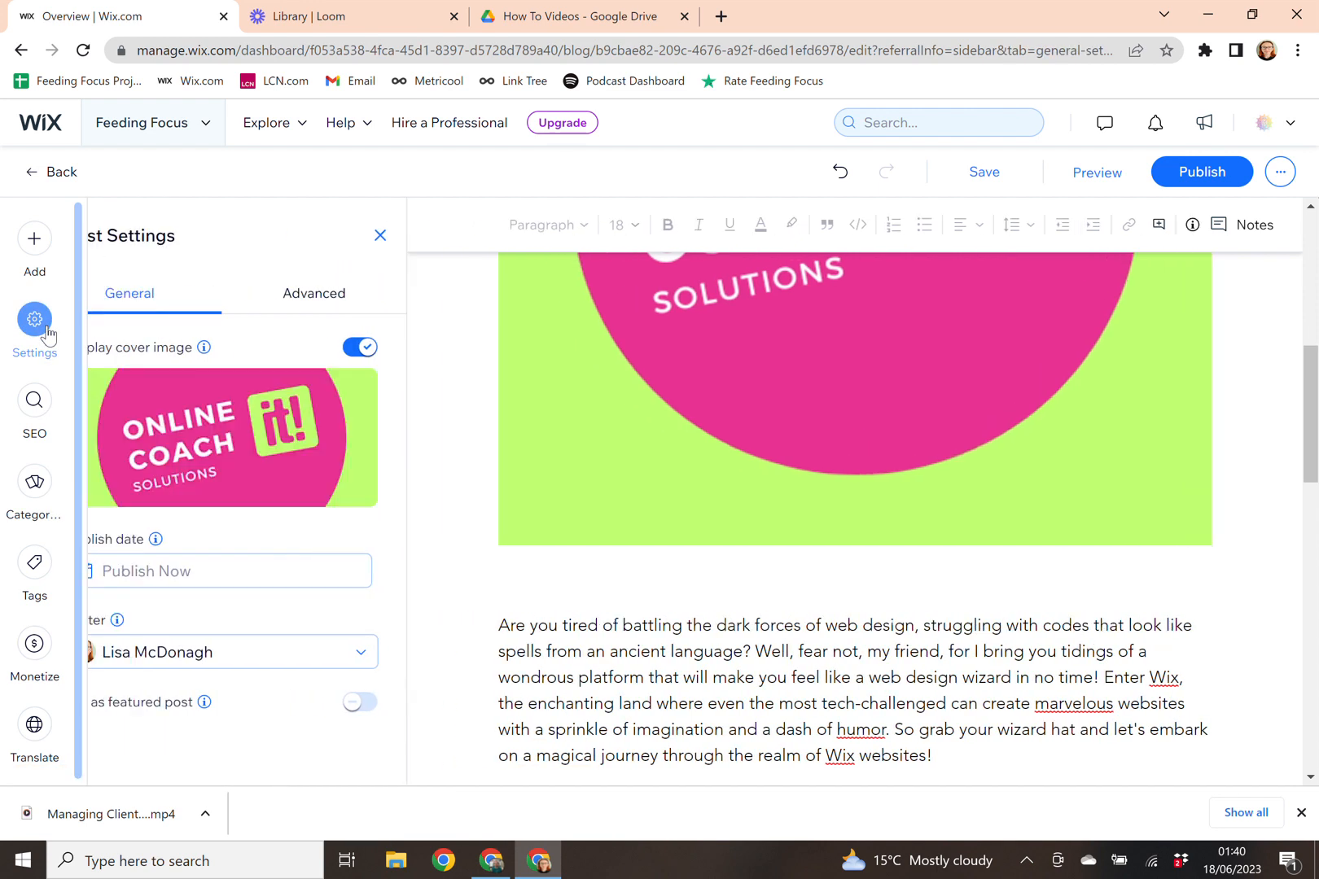
pyautogui.click(232, 663)
pyautogui.click(229, 688)
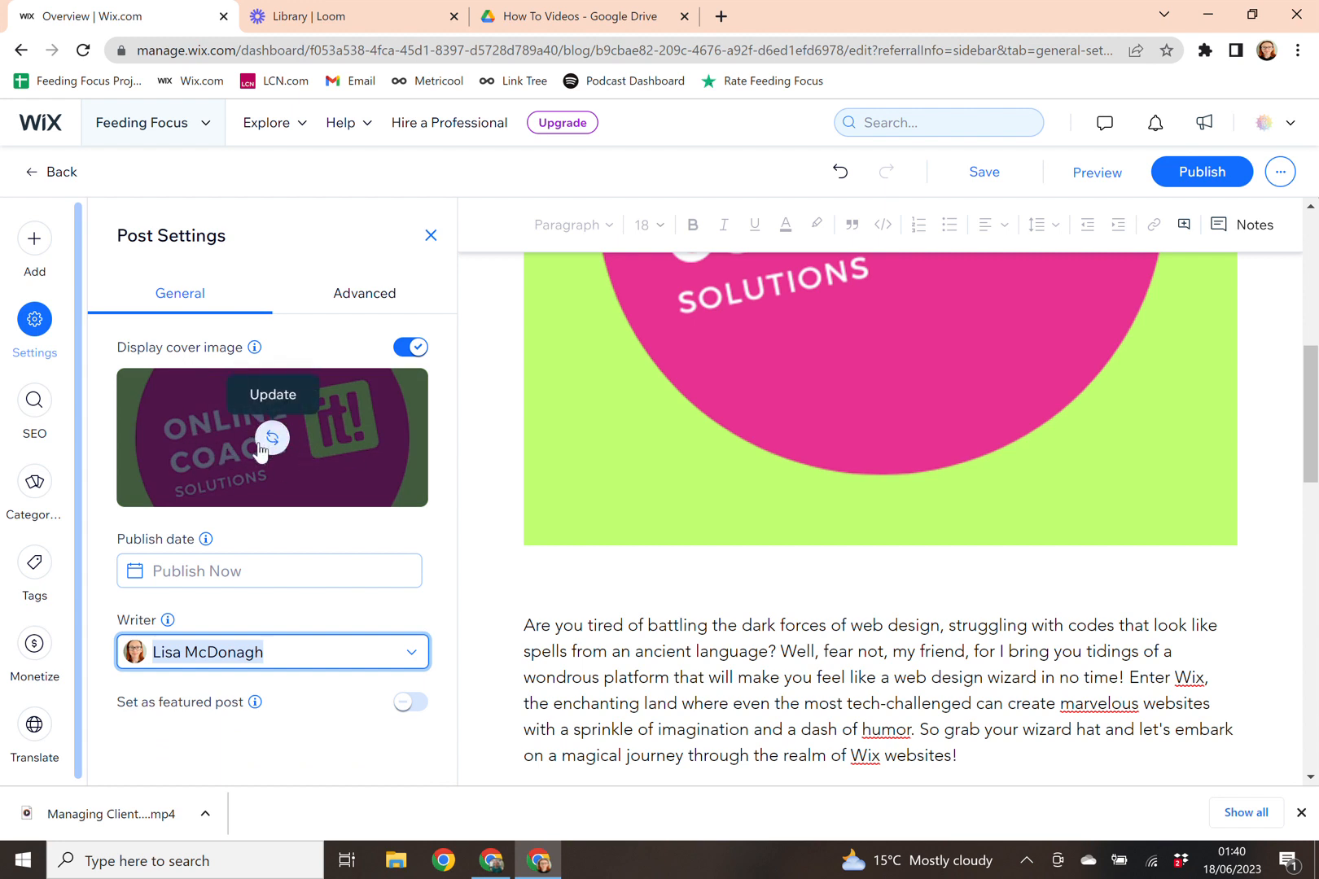
pyautogui.click(356, 308)
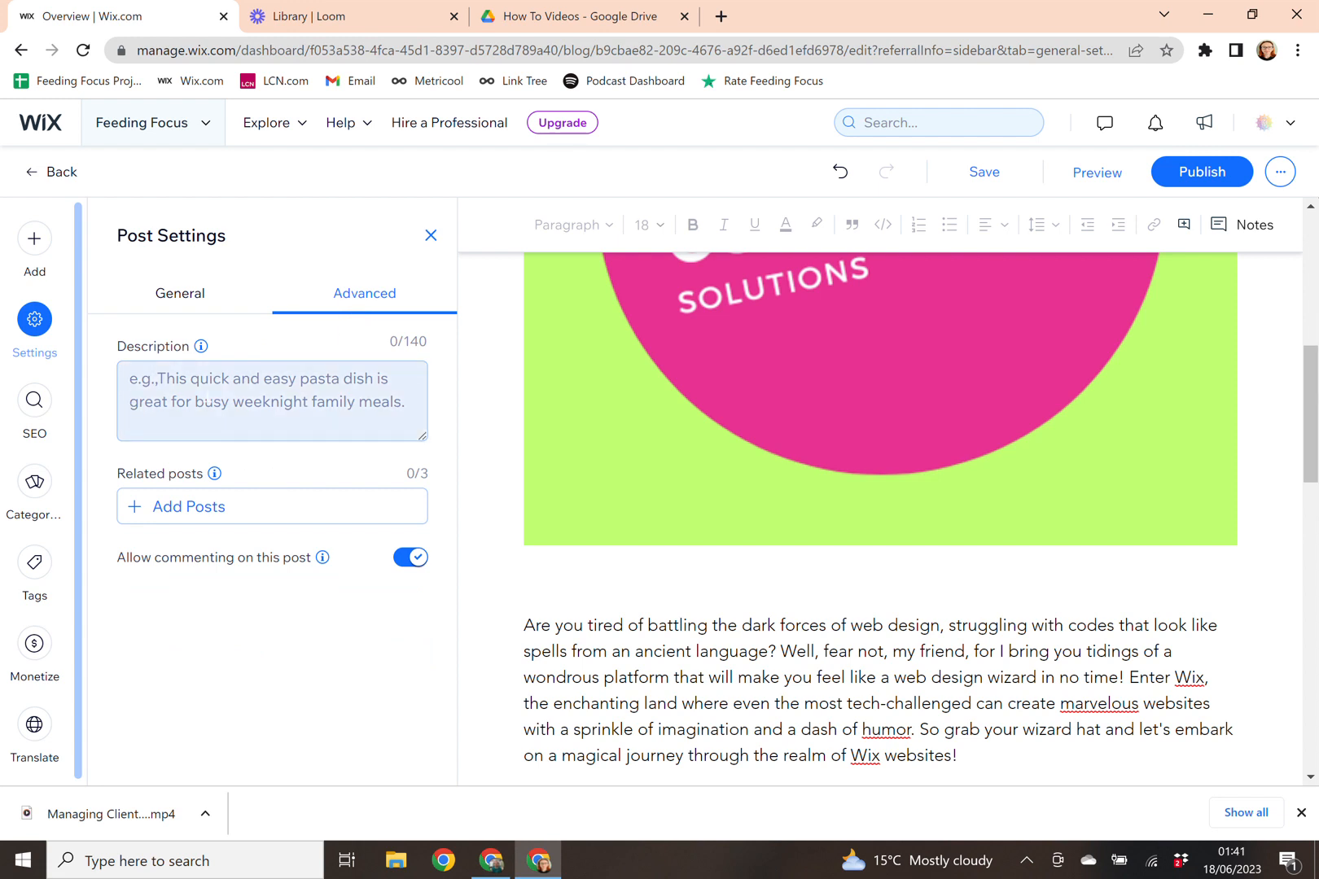
# Step: Copy the intro's opening sentences into the post Description, filling all 140 characters
pyautogui.moveTo(525, 625); pyautogui.dragTo(1131, 677)
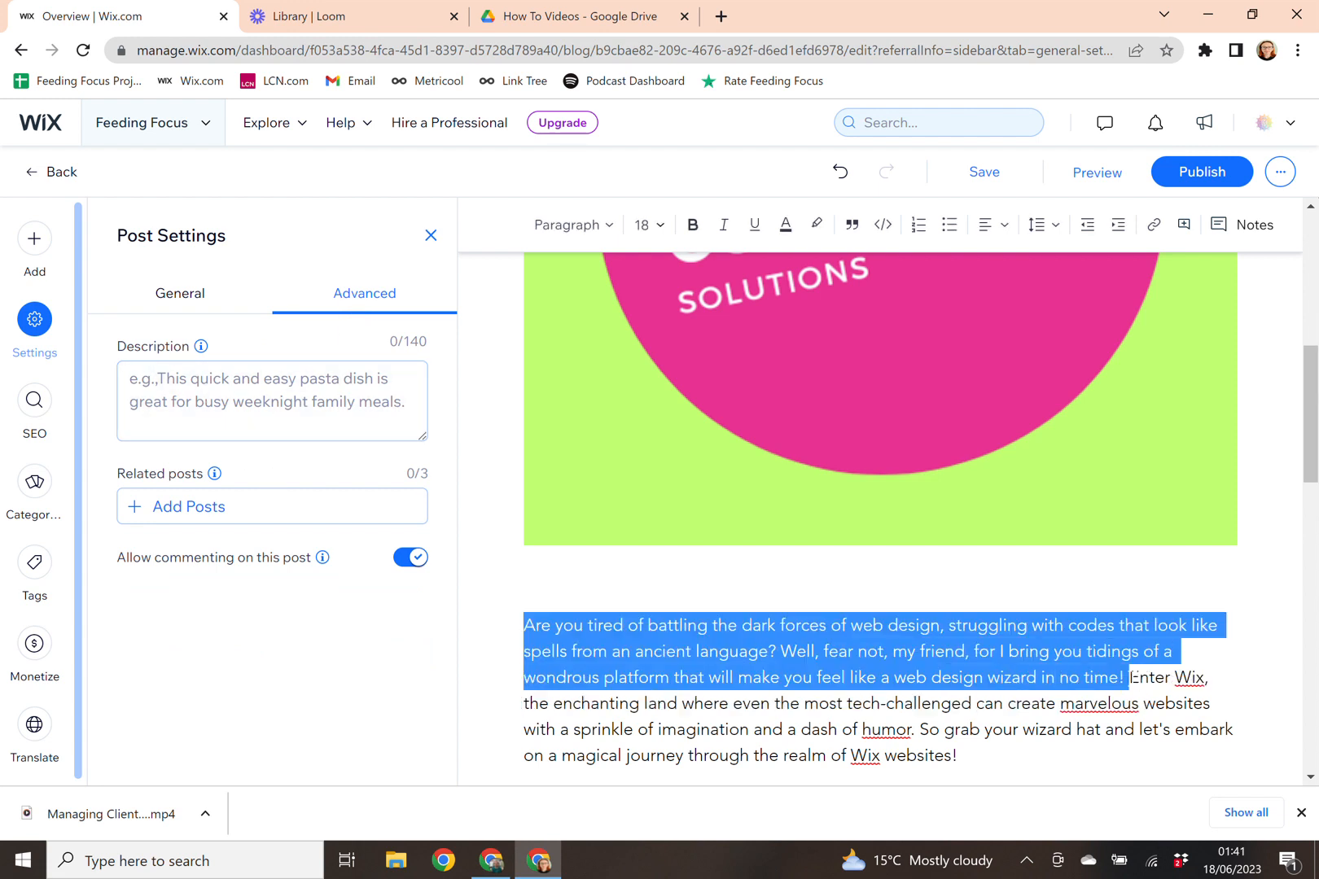
pyautogui.rightClick(830, 672)
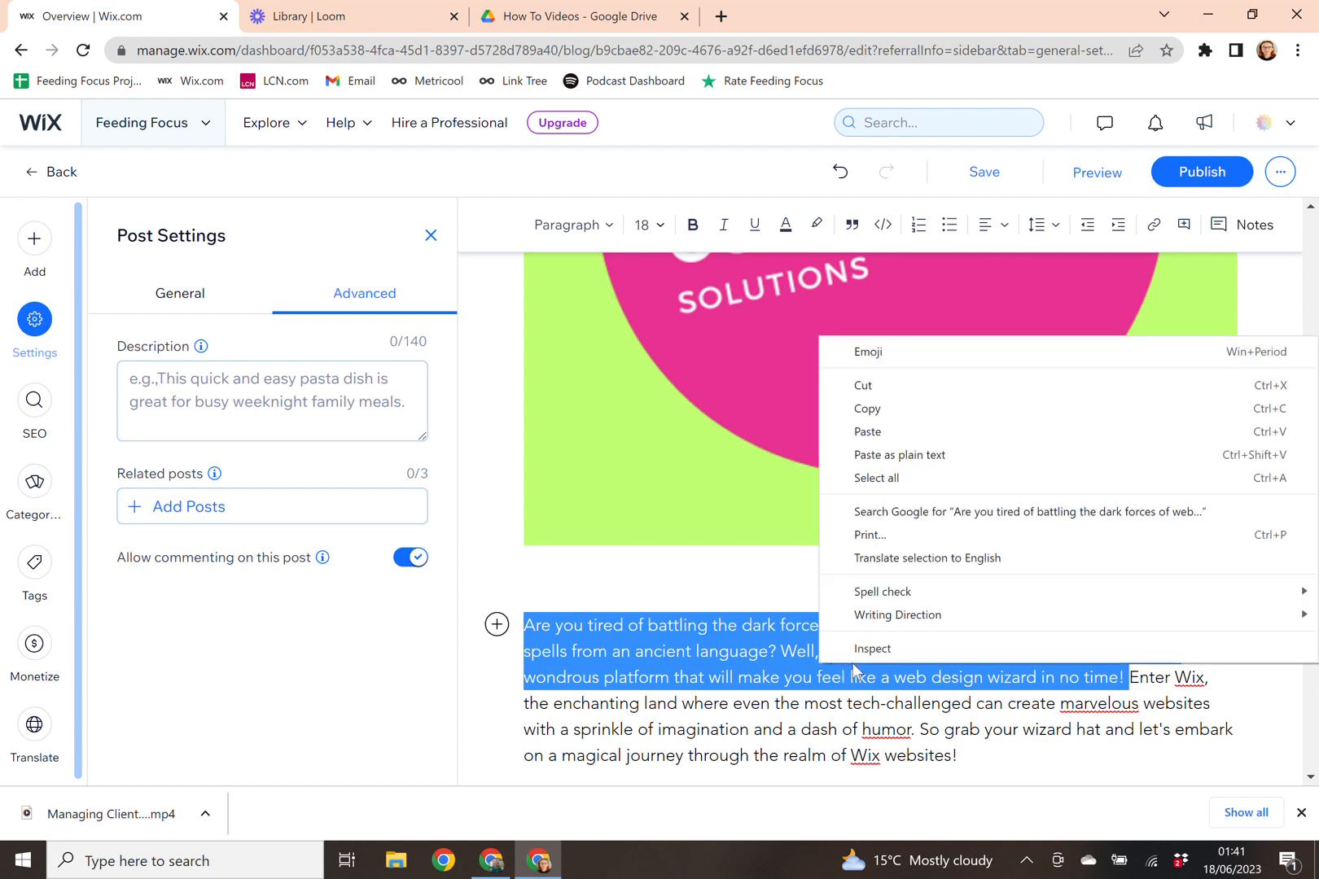
pyautogui.click(899, 409)
pyautogui.rightClick(159, 384)
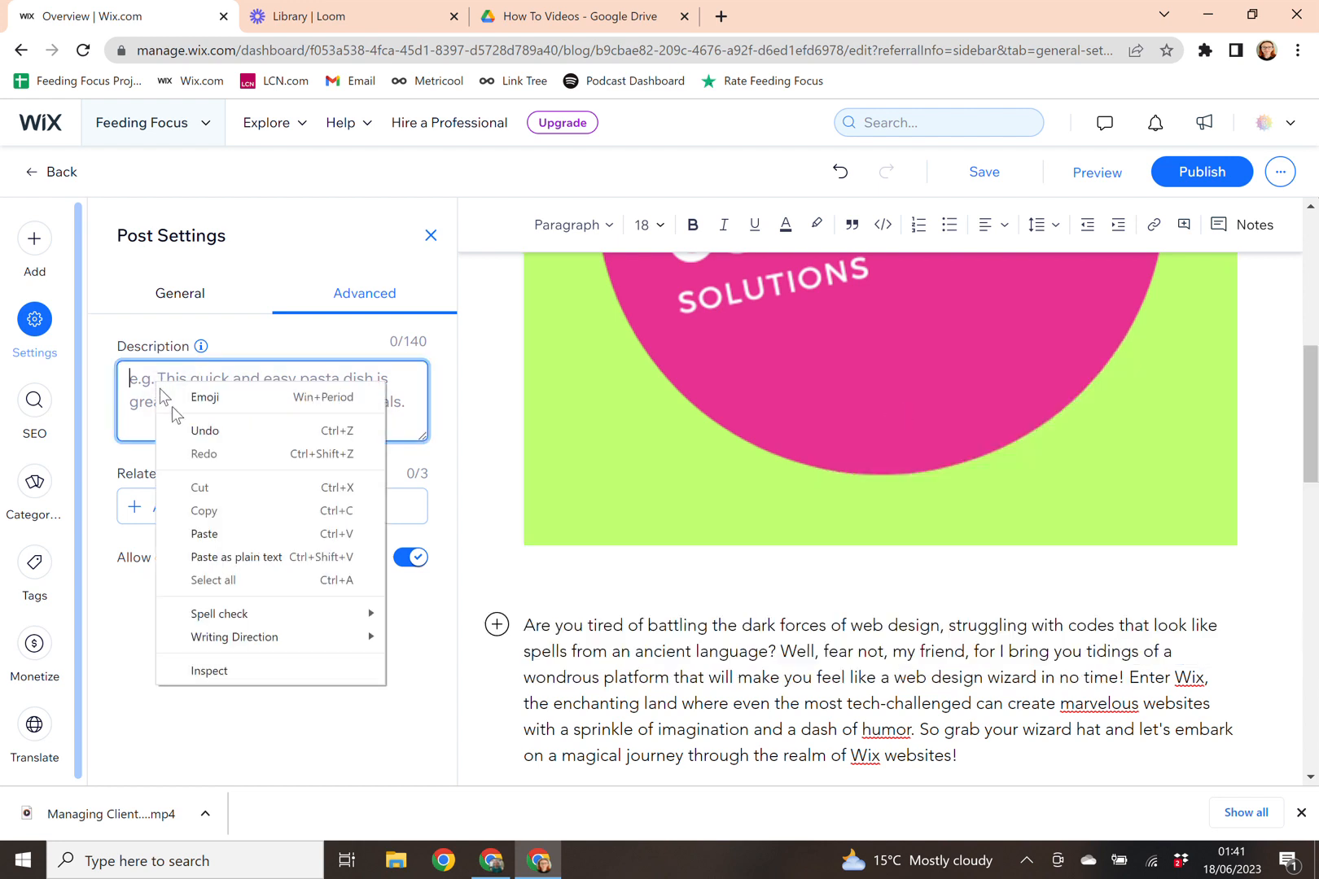
pyautogui.click(237, 534)
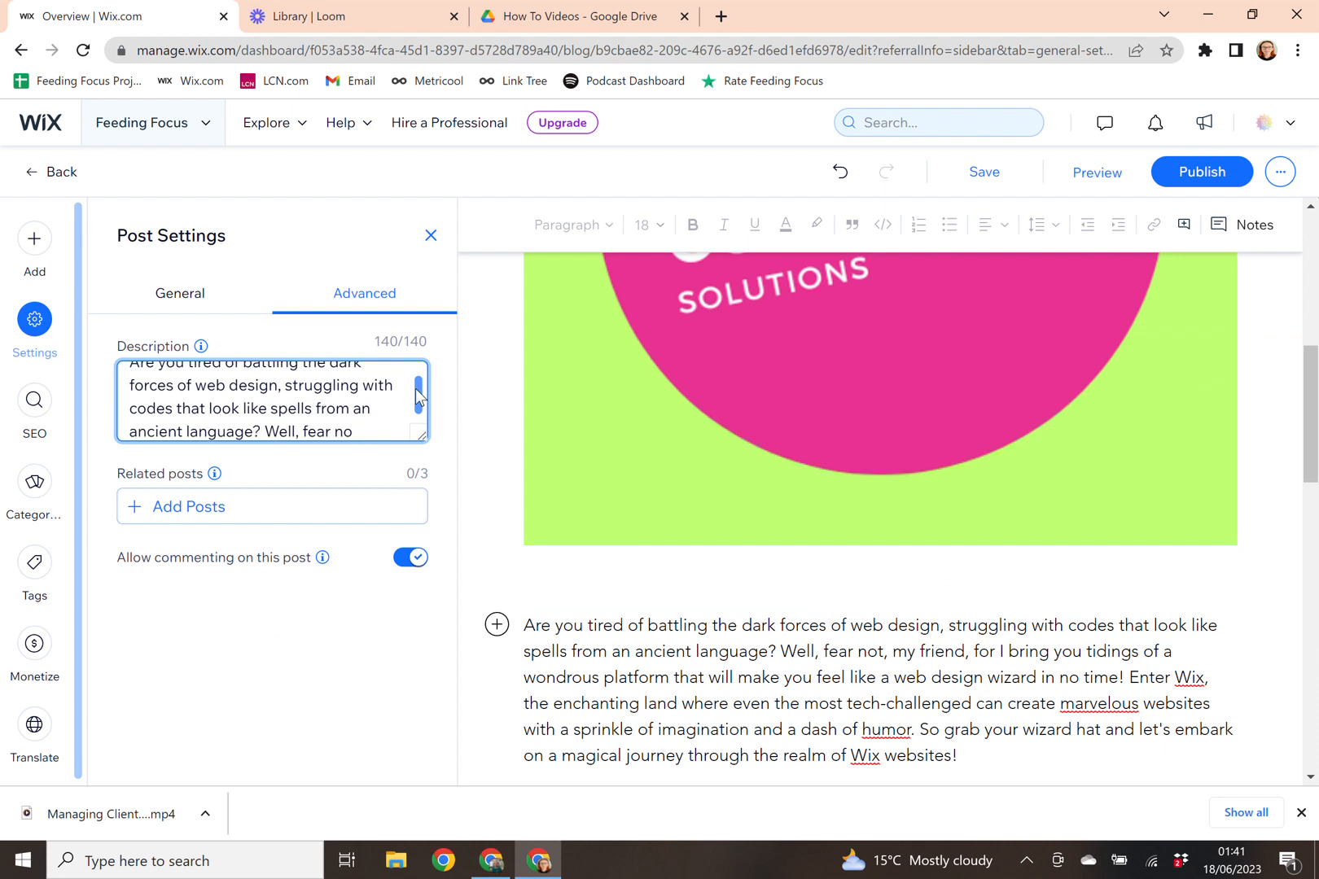
pyautogui.moveTo(417, 397); pyautogui.dragTo(416, 387)
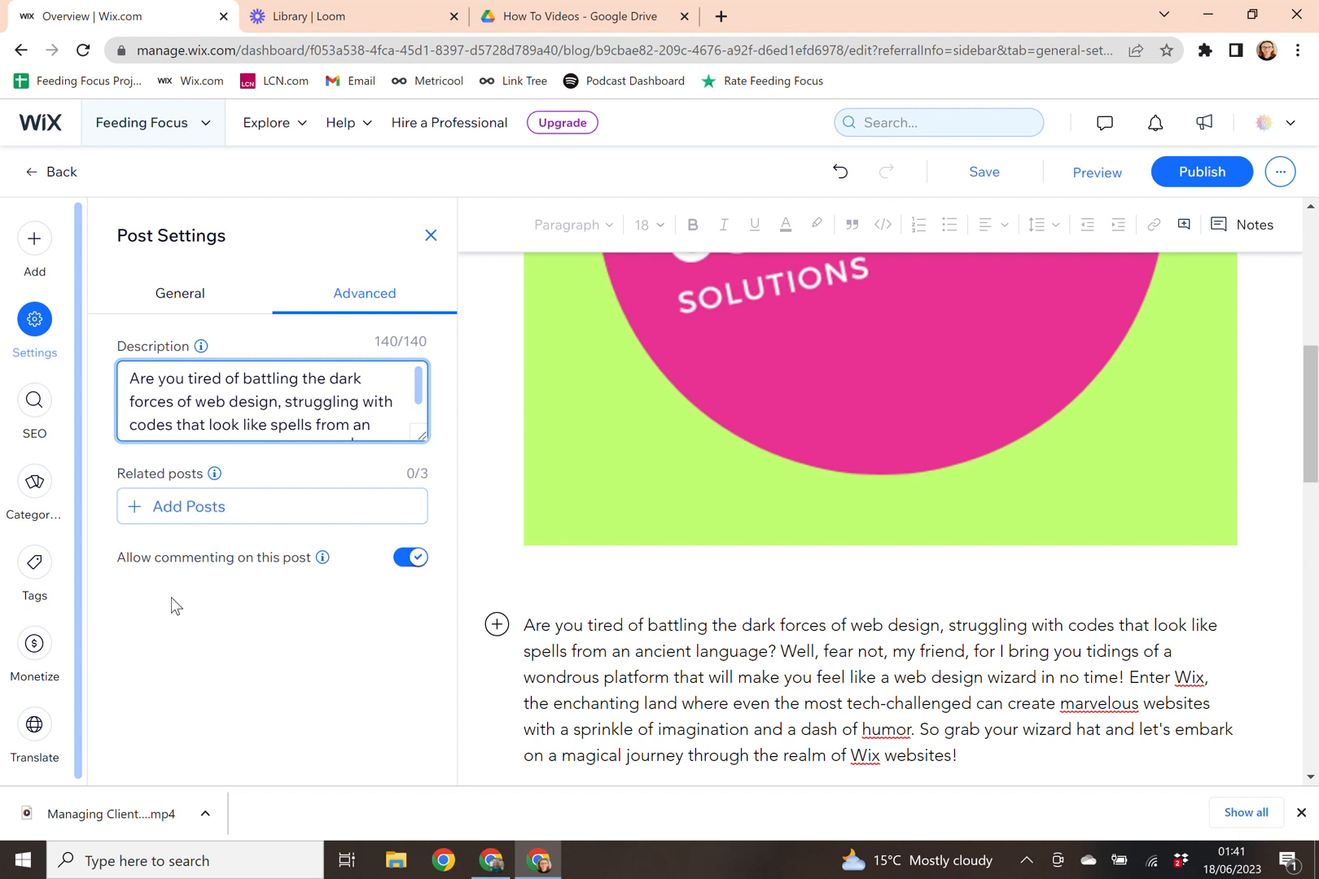
pyautogui.click(194, 517)
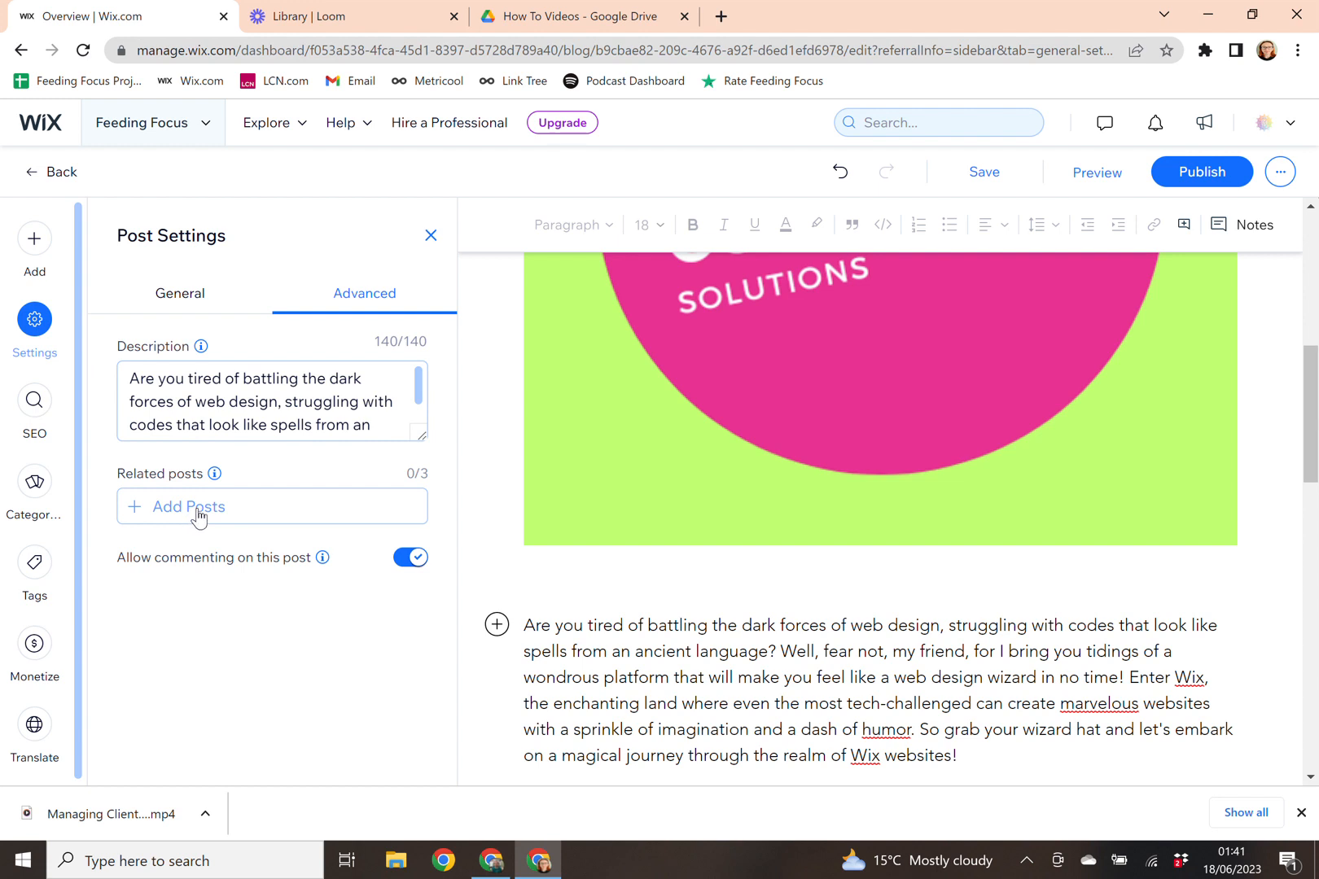
# Step: Relate the 'Welcome to Feeding Focus' and June 14 nutrition posts, then open SEO settings
pyautogui.click(238, 526)
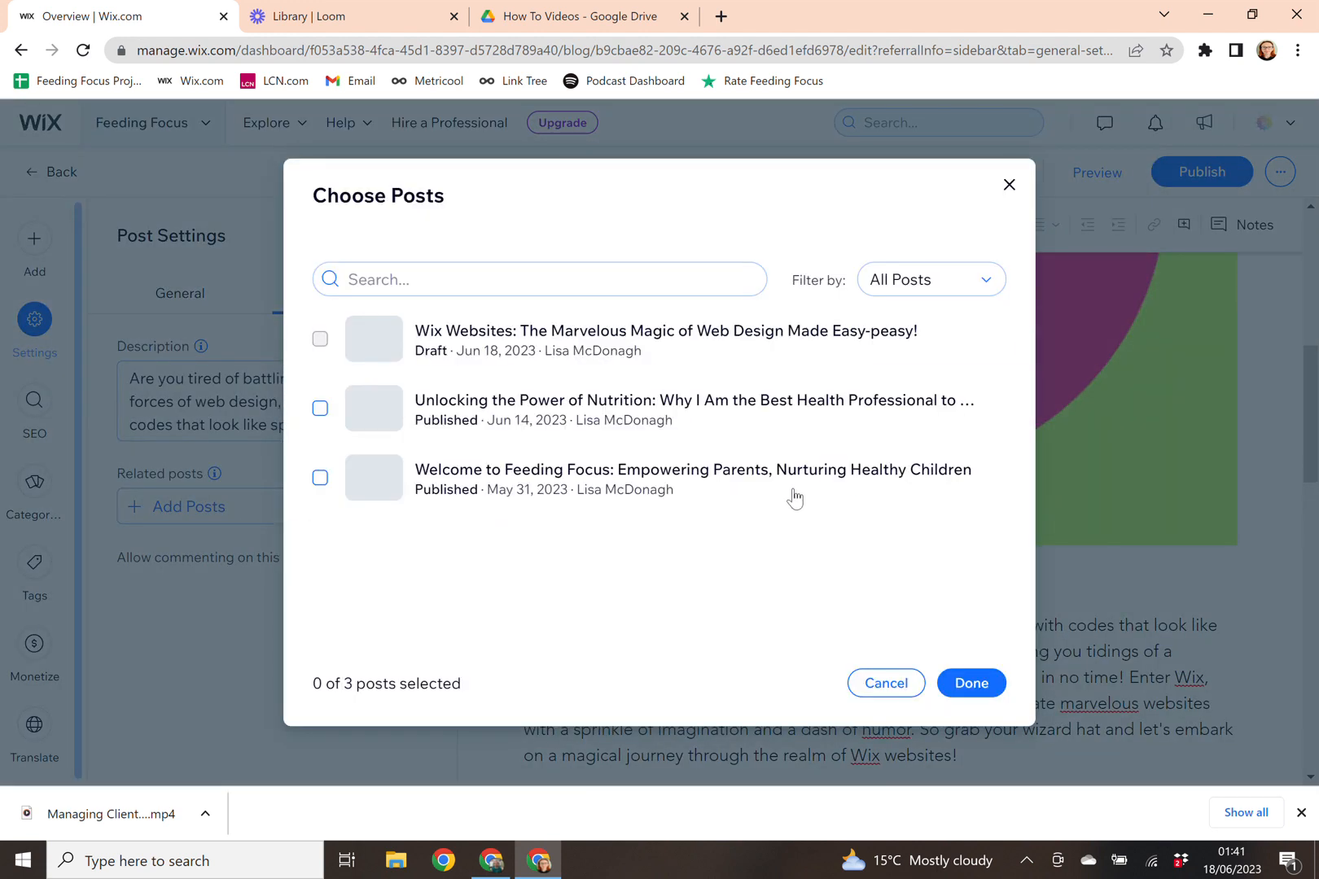
pyautogui.click(320, 479)
pyautogui.click(321, 409)
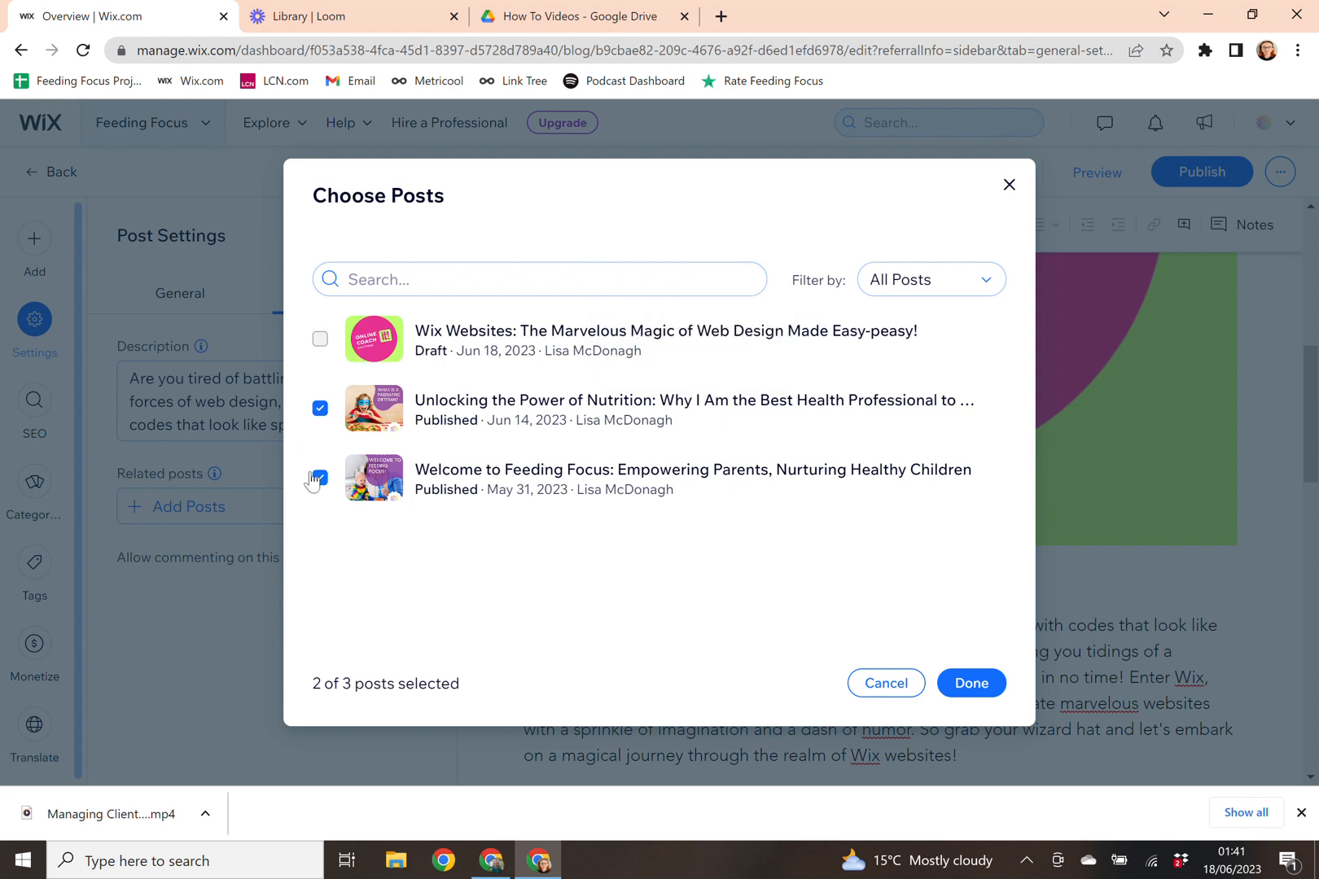
pyautogui.click(971, 684)
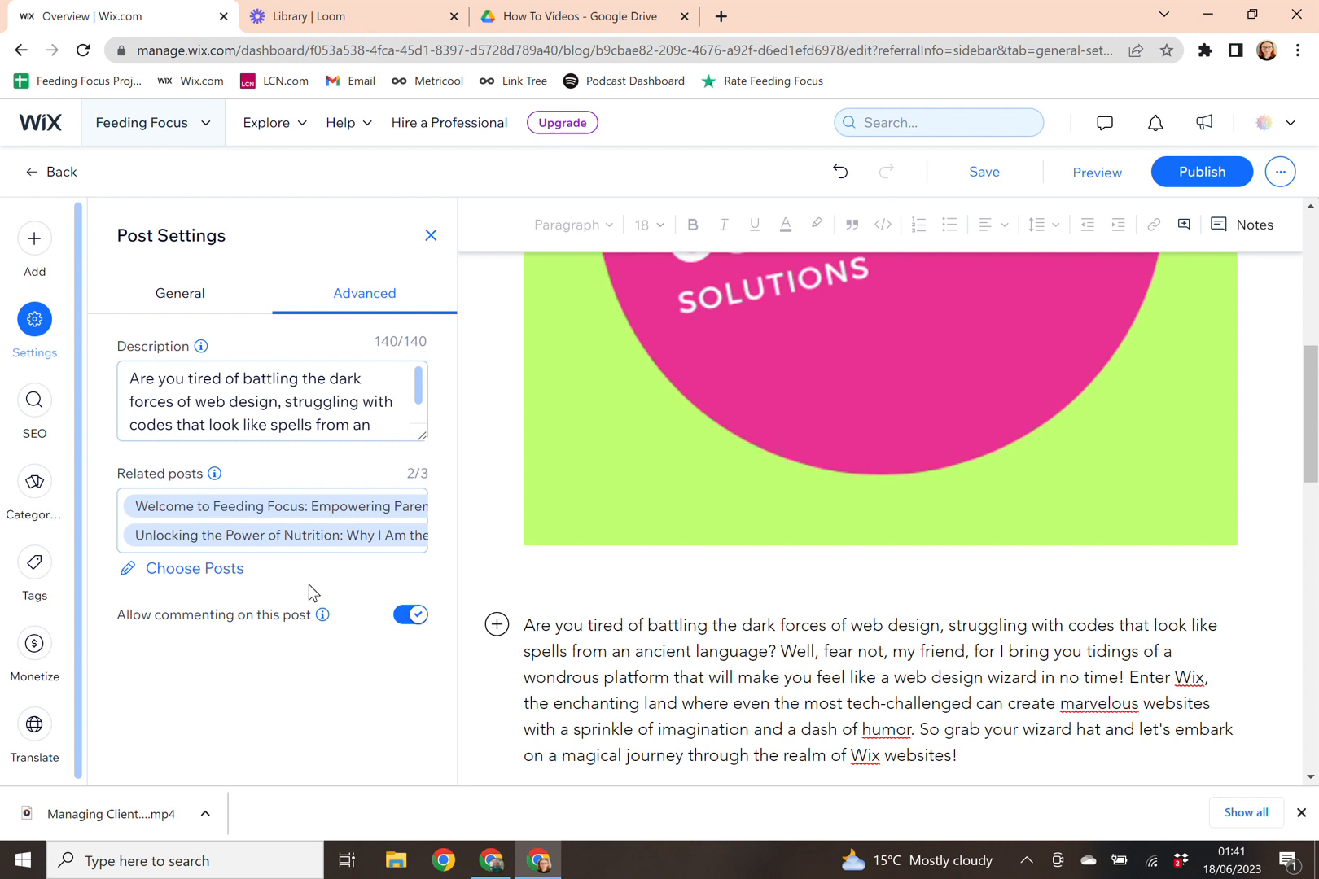
pyautogui.click(48, 414)
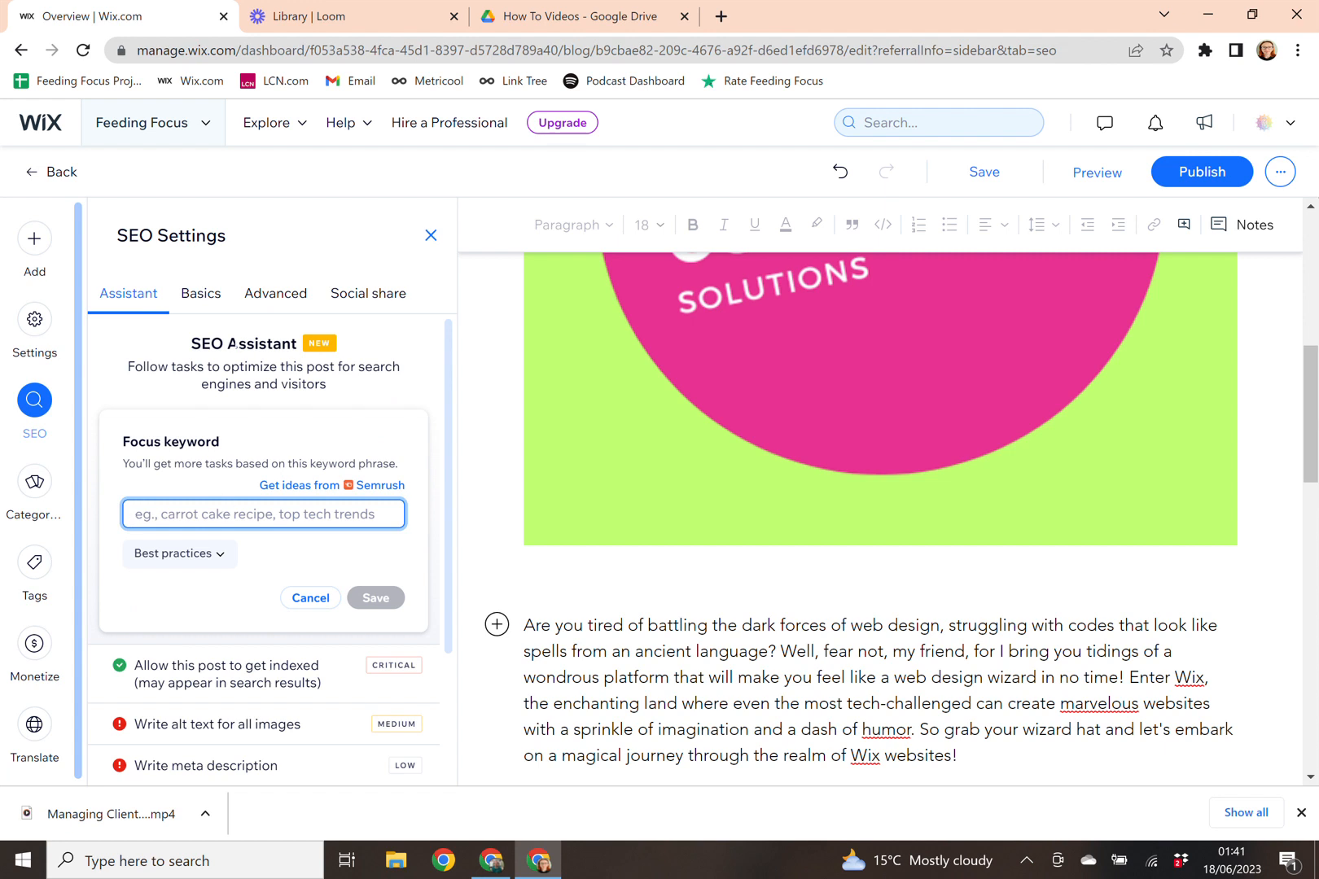
# Step: Paste the post's opening paragraph into the Basics meta description field
pyautogui.click(209, 309)
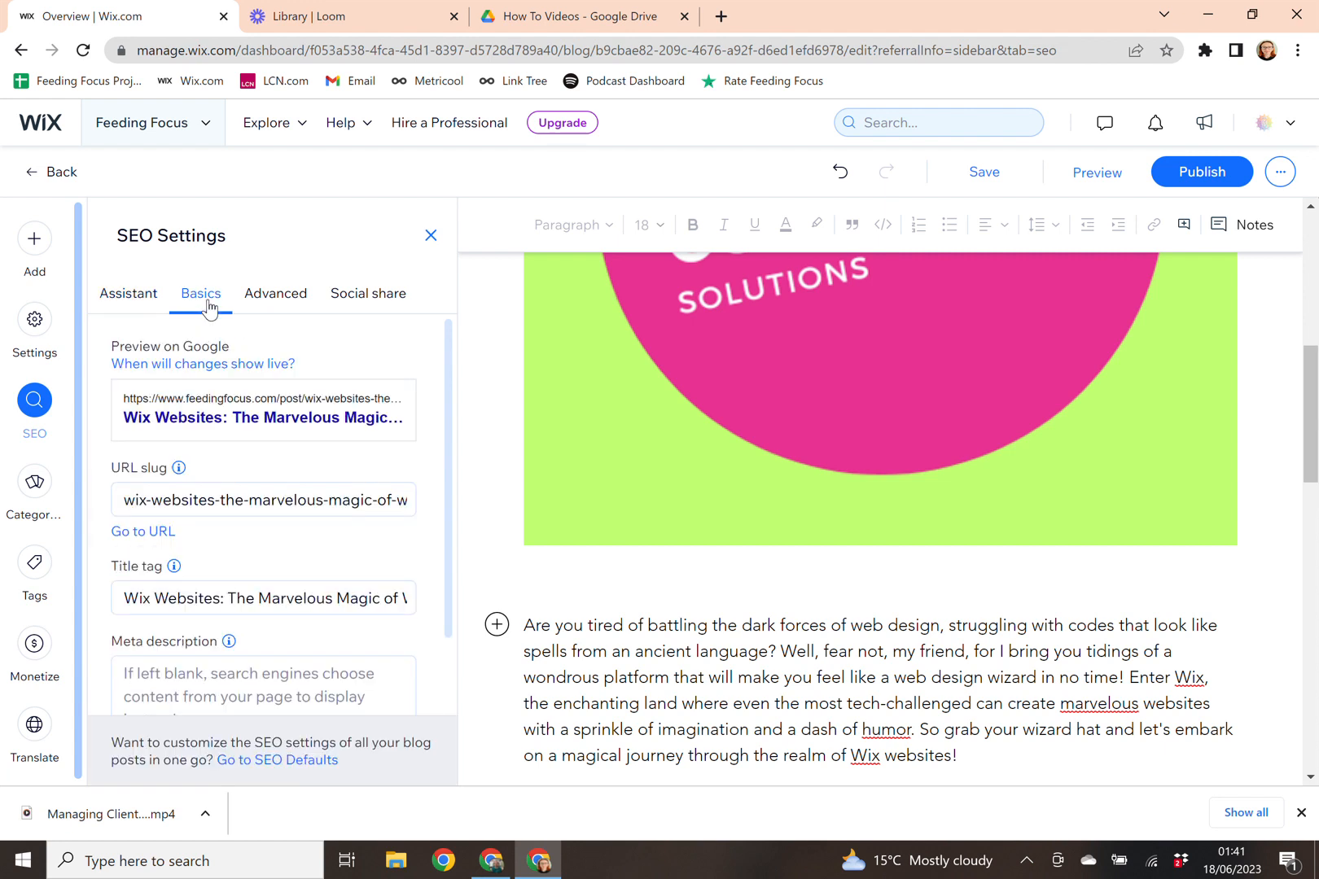
pyautogui.scroll(-2, 268, 481)
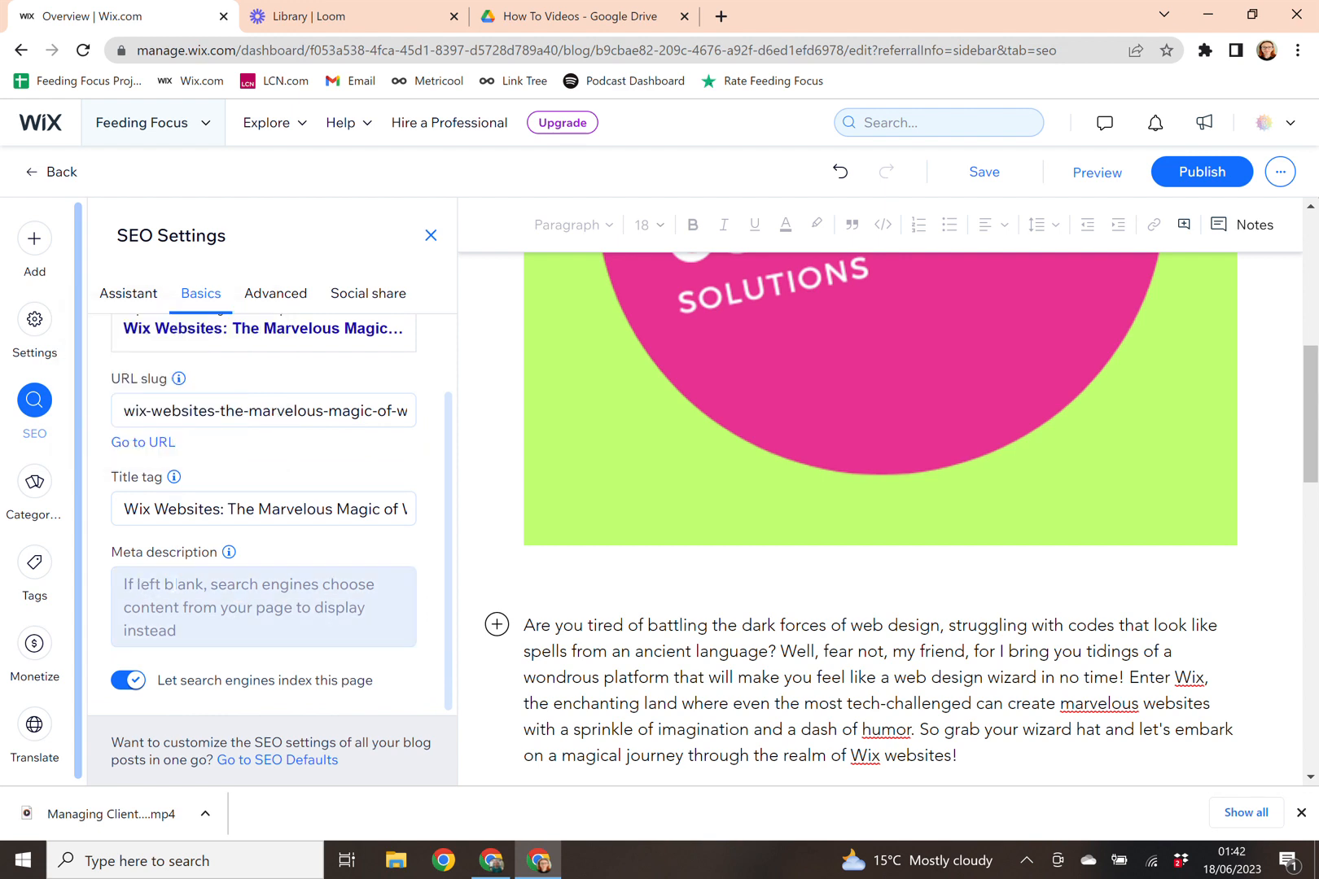
pyautogui.rightClick(147, 593)
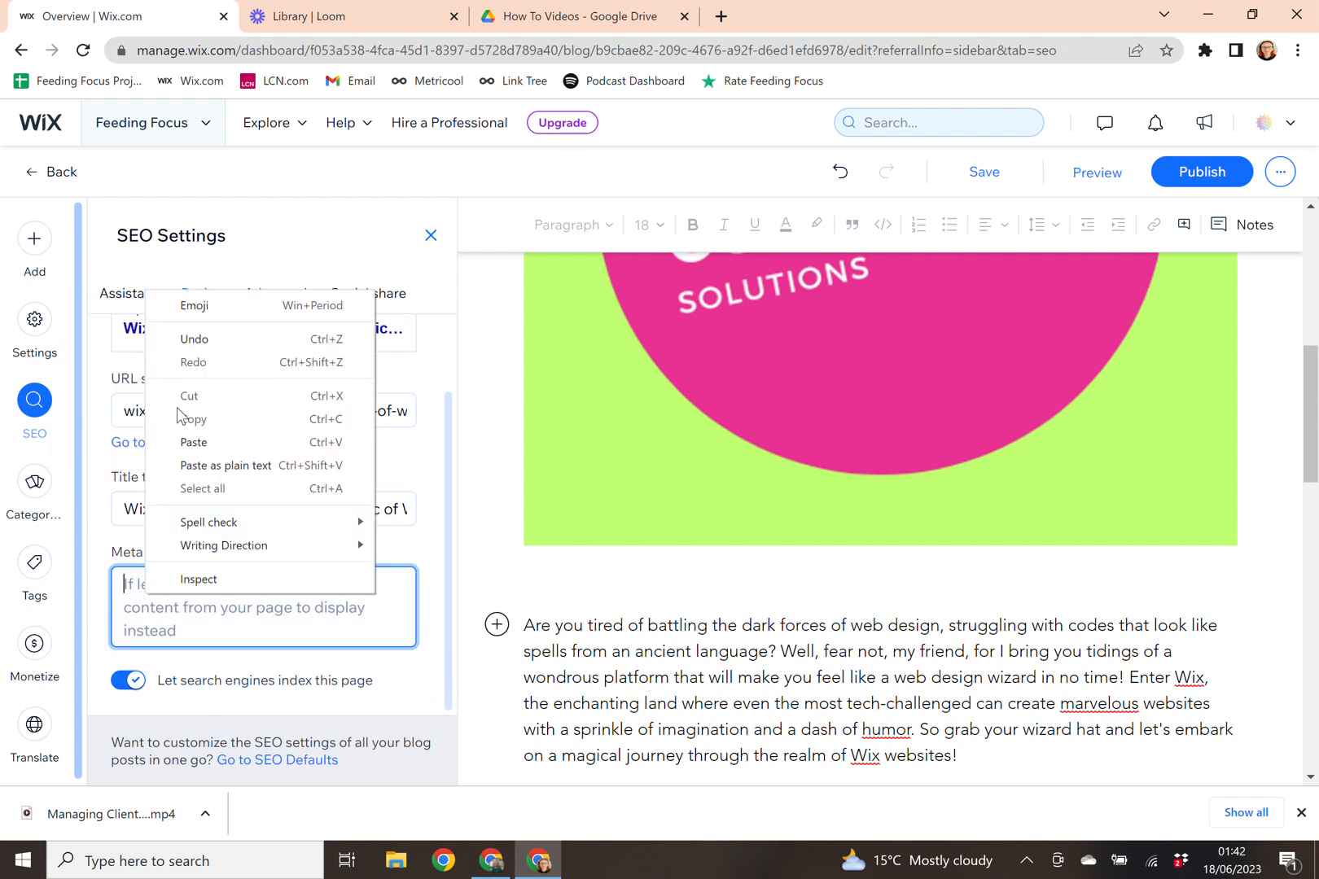
pyautogui.click(193, 442)
pyautogui.scroll(5, 185, 666)
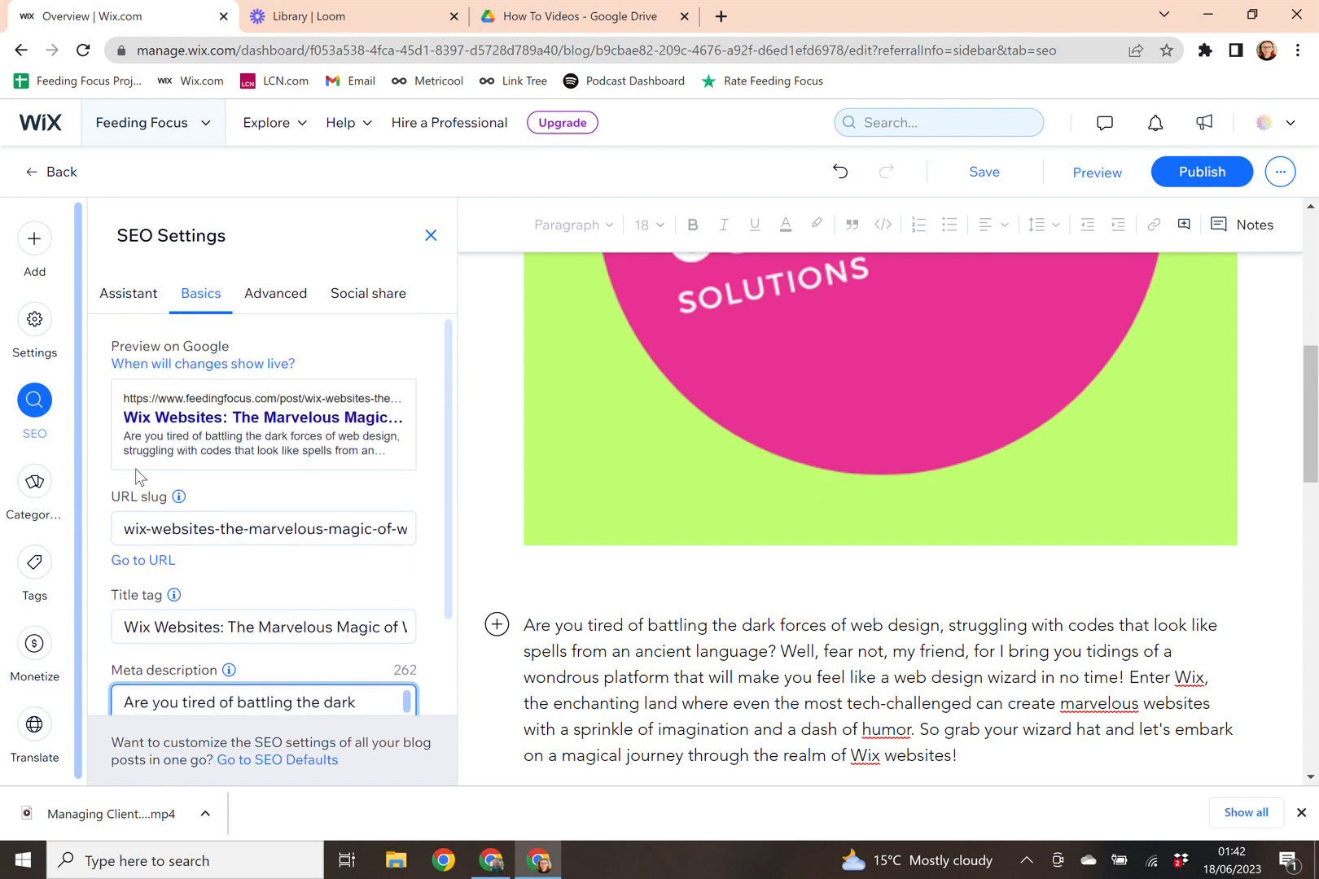
pyautogui.click(45, 504)
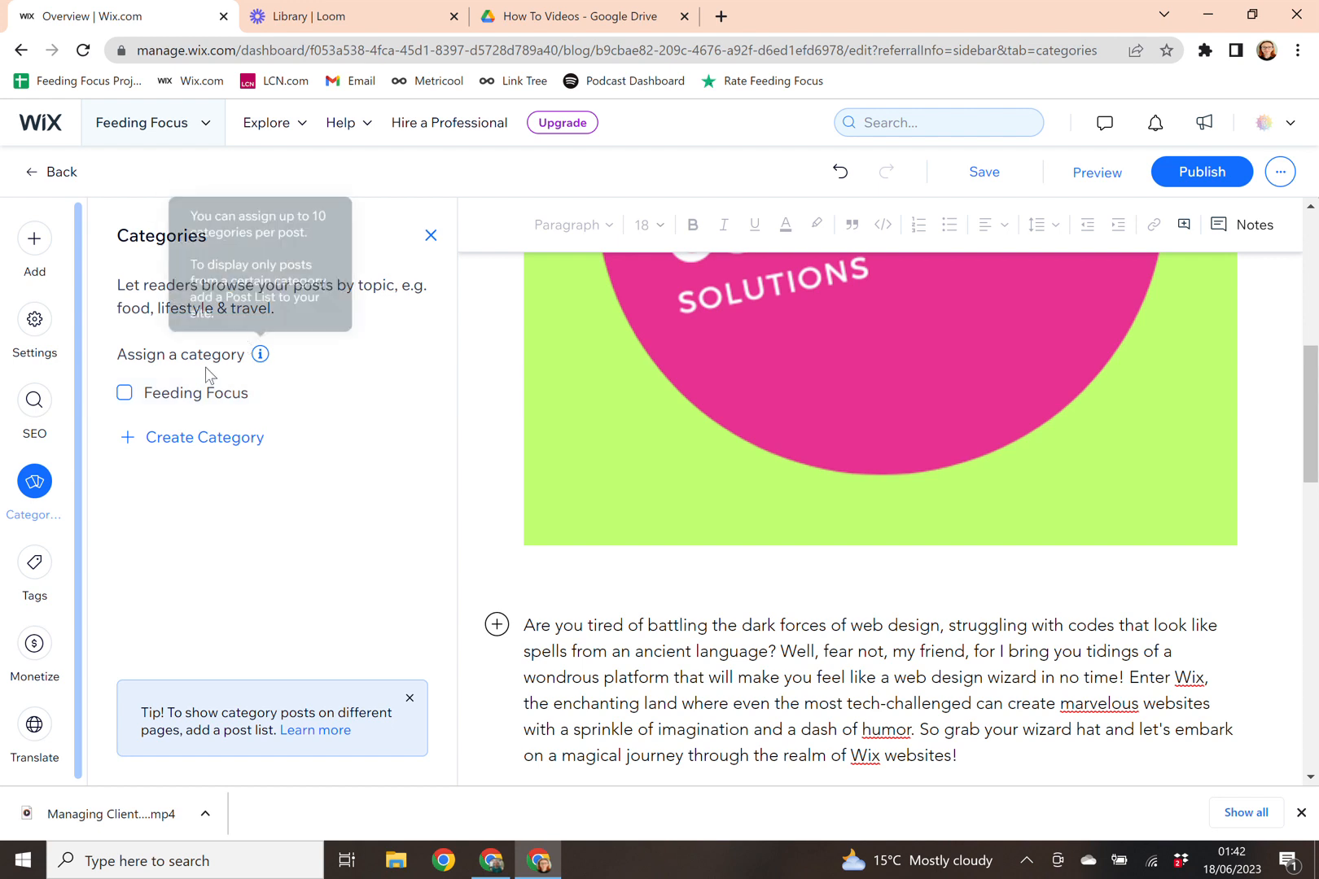
# Step: Create a new 'Test' category, replacing Feeding Focus, as the post's main category
pyautogui.click(149, 405)
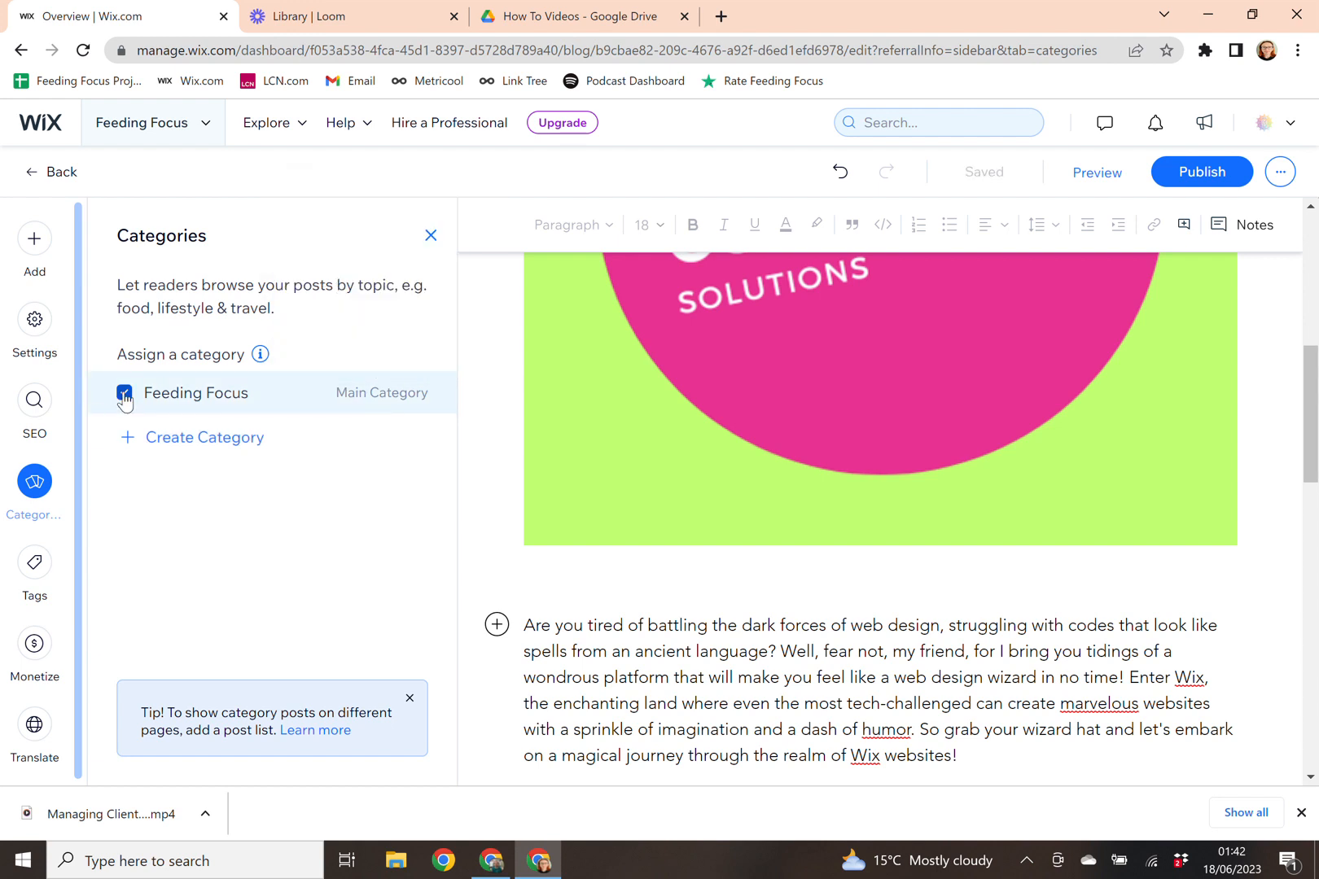
pyautogui.click(125, 395)
pyautogui.click(171, 440)
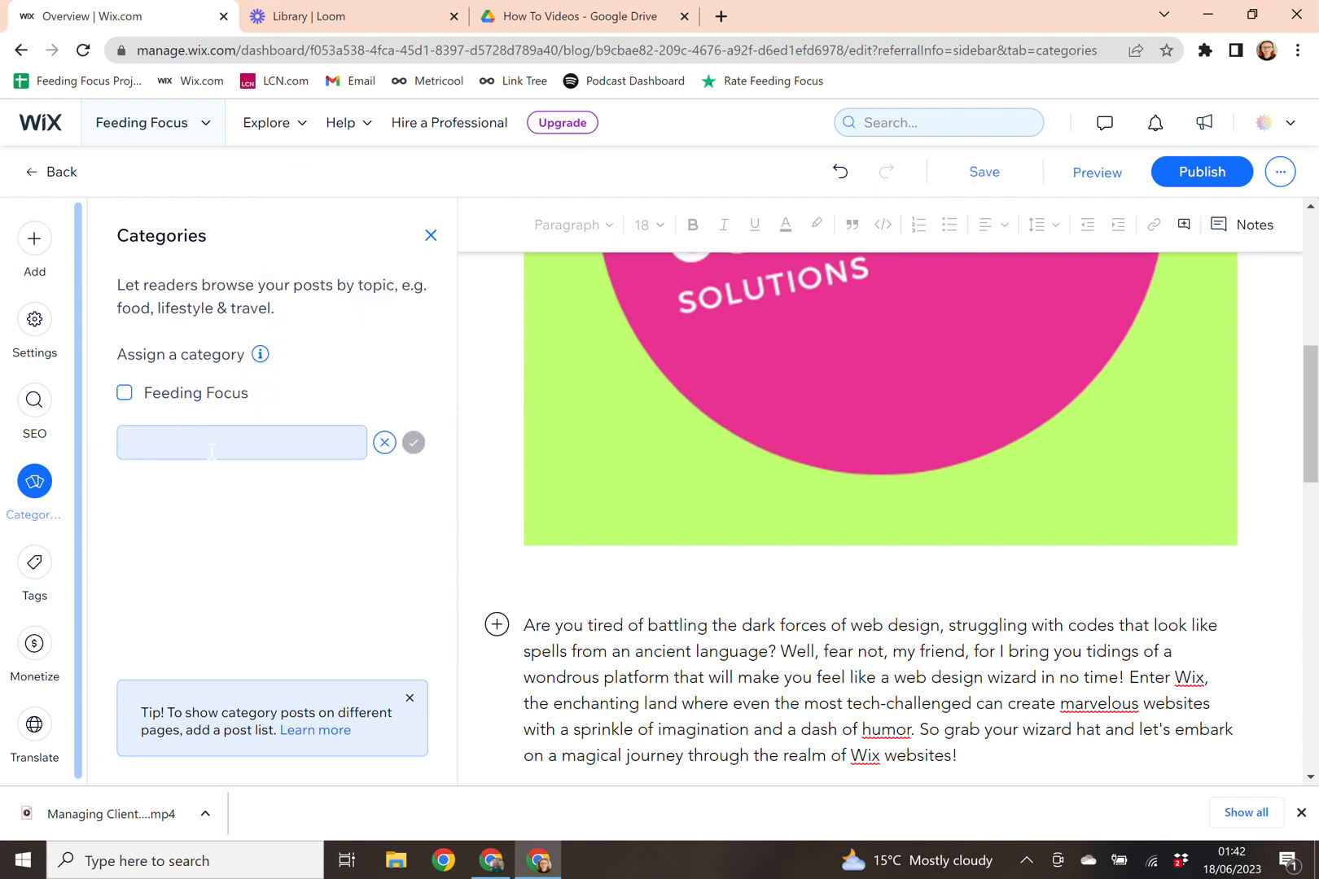
pyautogui.write('Test')
pyautogui.click(415, 444)
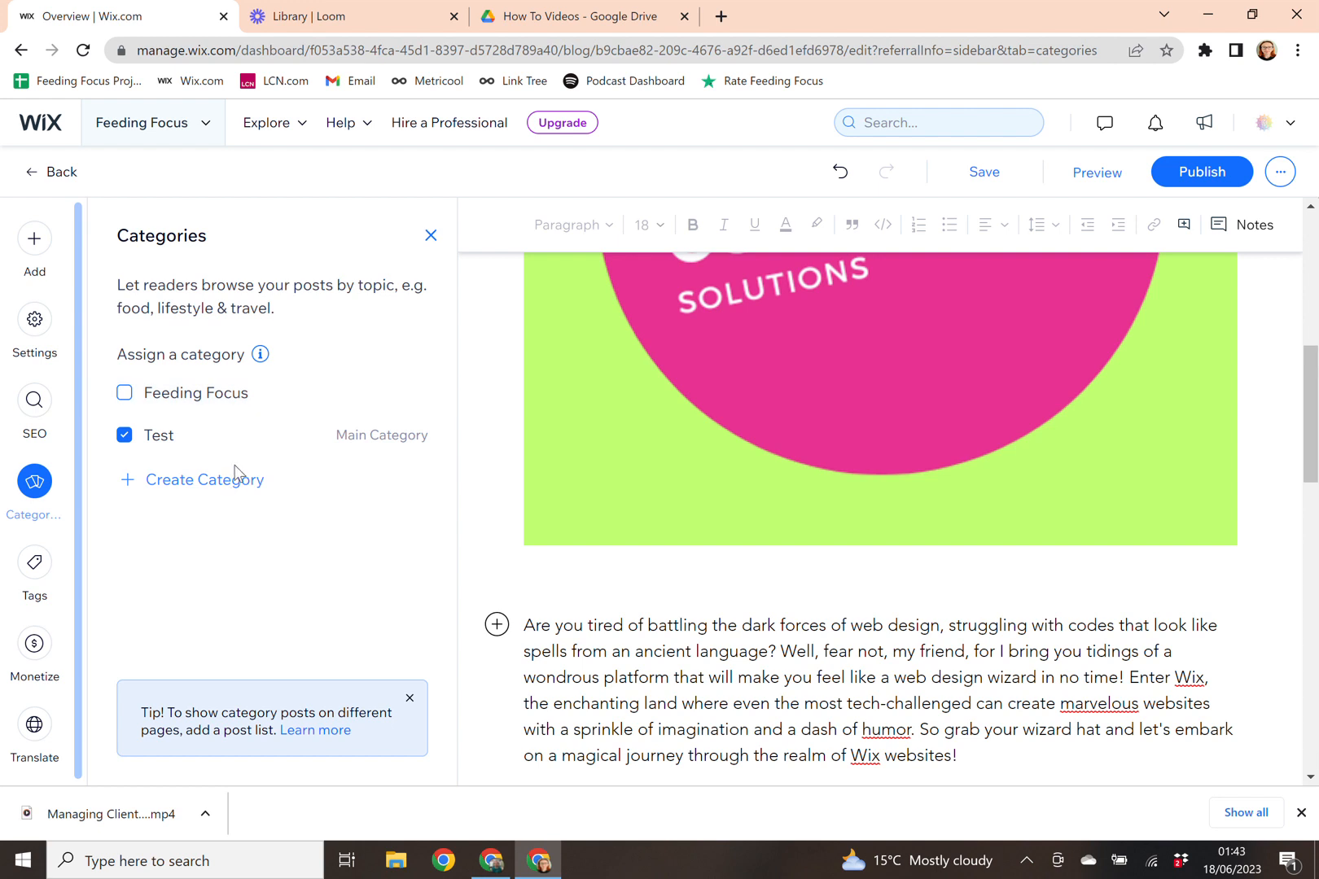
pyautogui.click(33, 580)
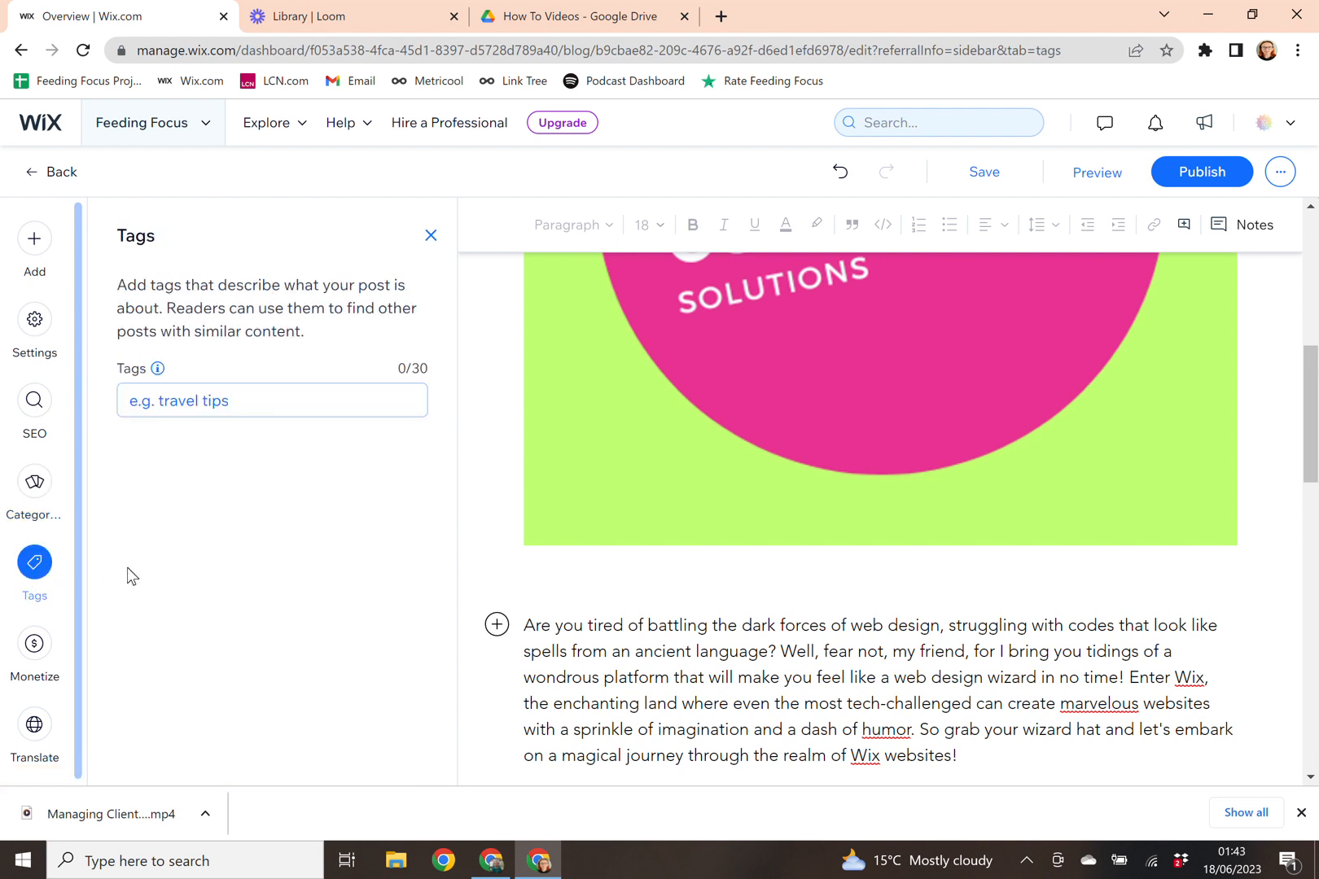
pyautogui.click(212, 418)
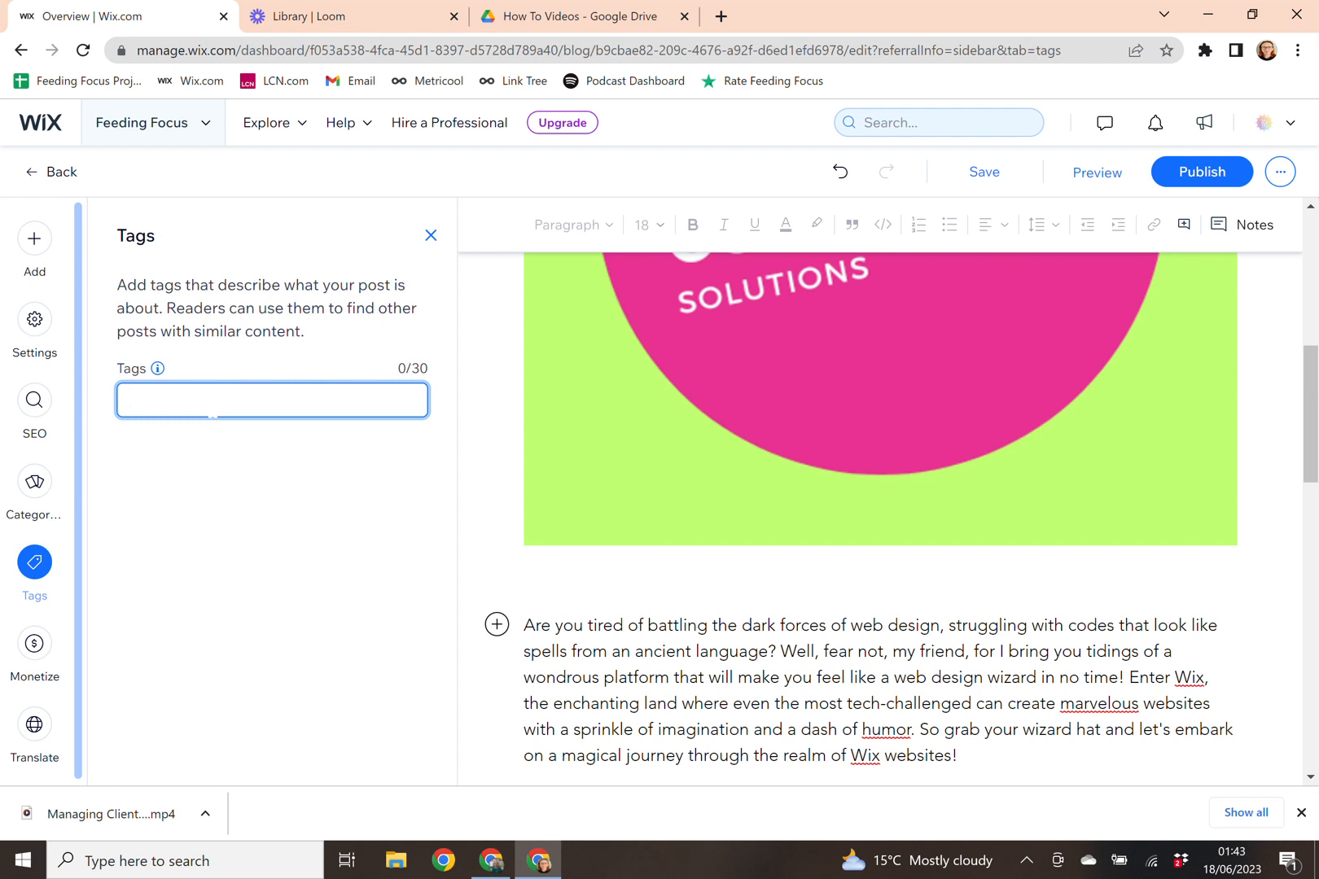
pyautogui.write('Cheese')
pyautogui.press('Return')
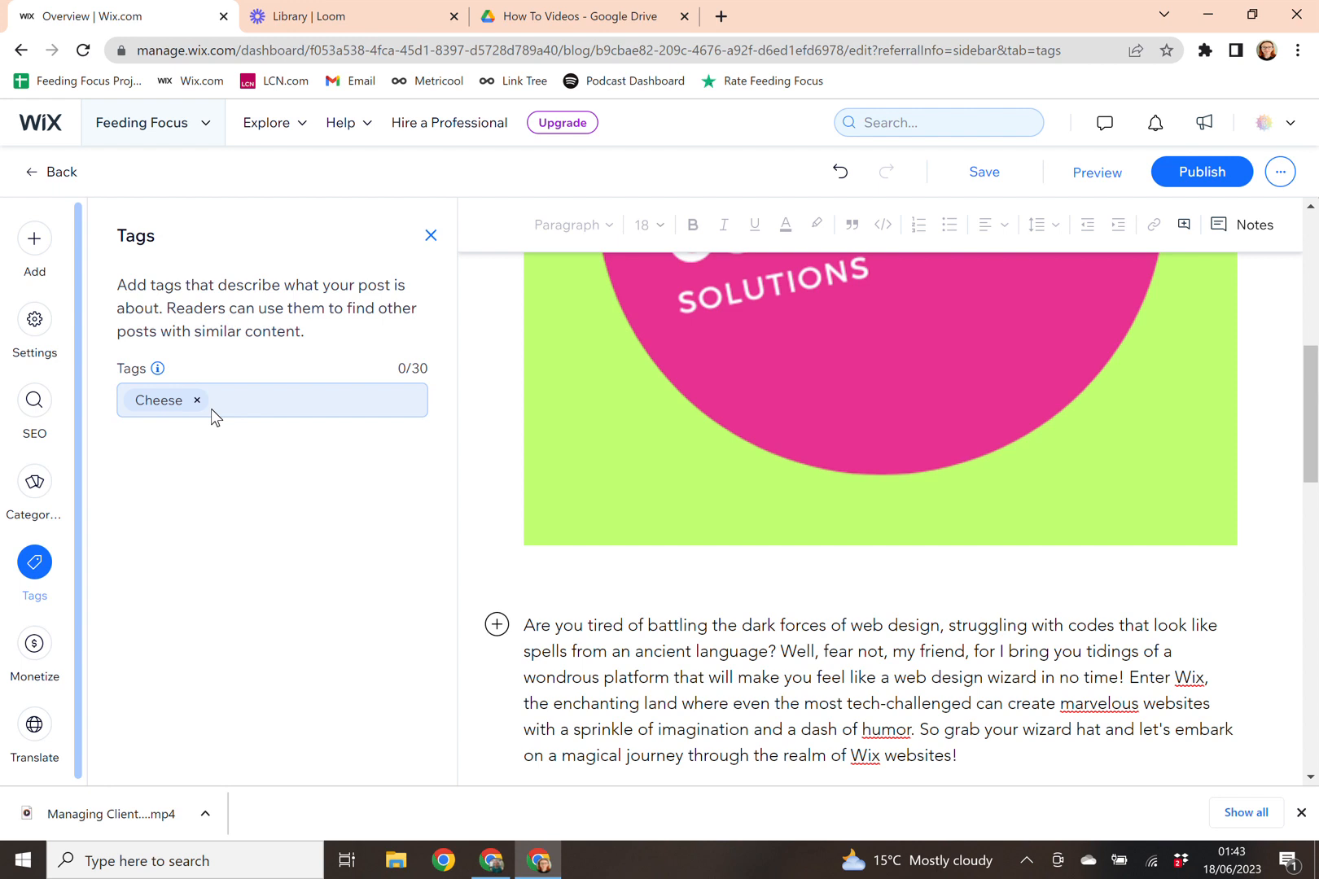
pyautogui.click(211, 409)
pyautogui.write('Food')
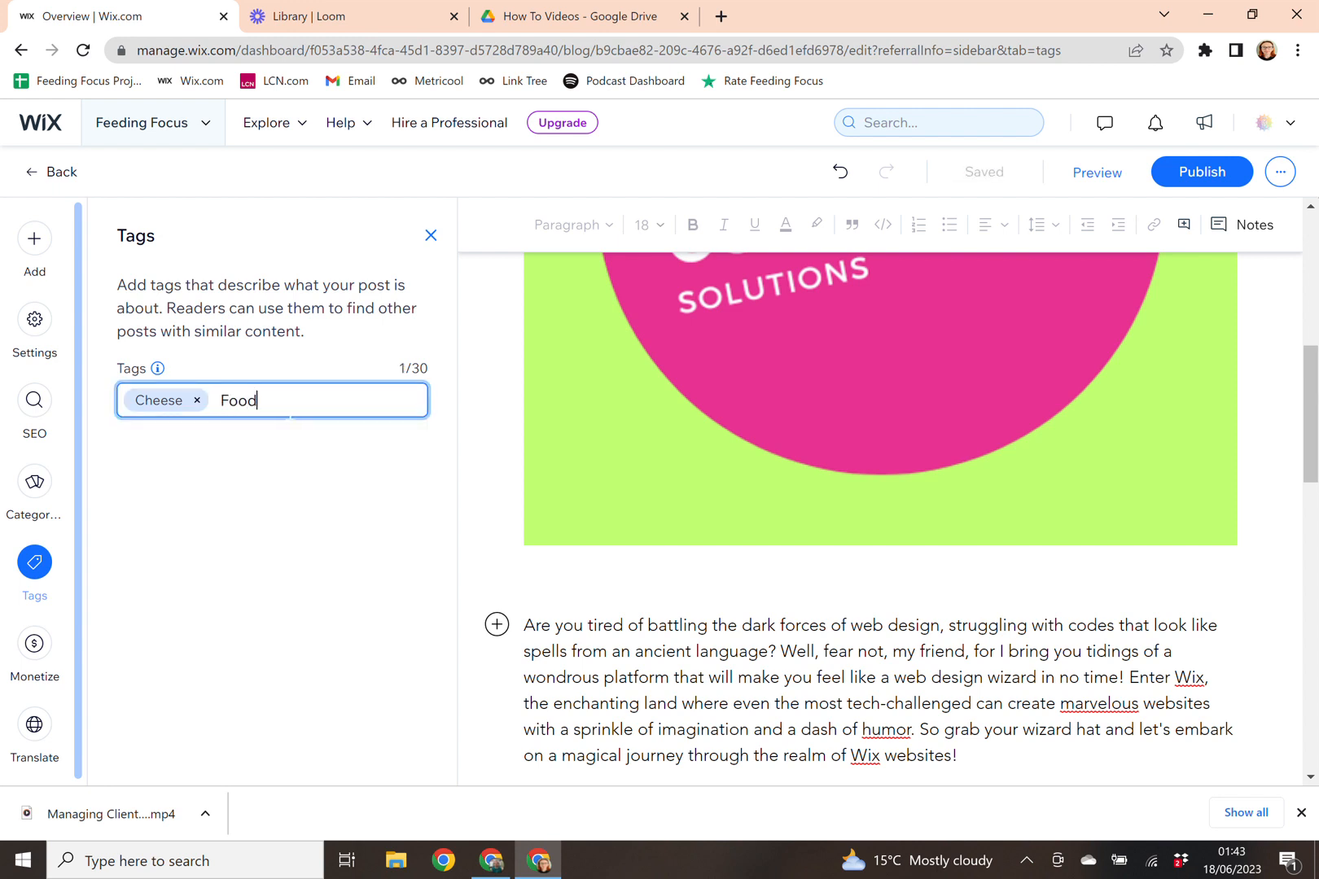
pyautogui.press('Return')
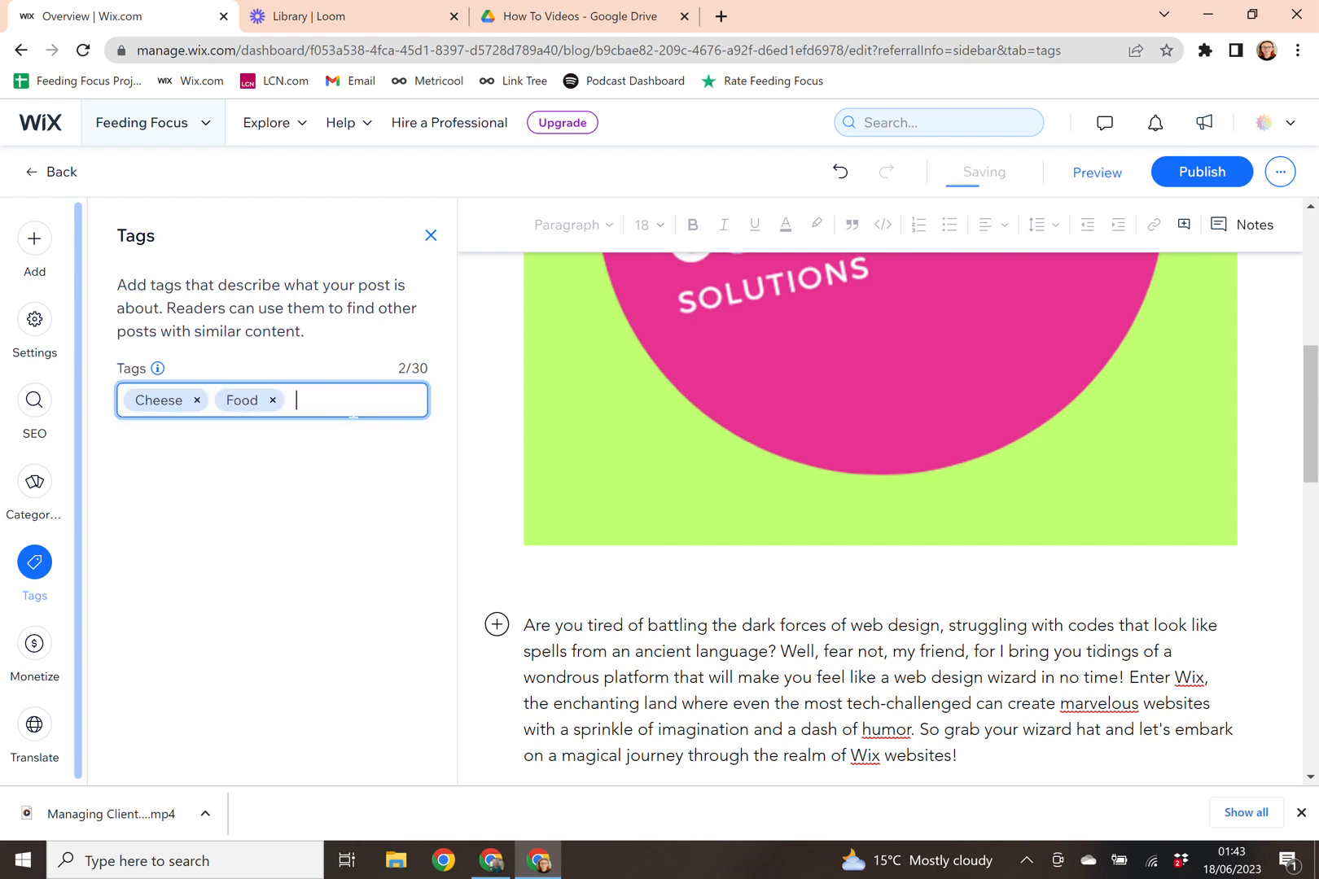
pyautogui.click(273, 402)
pyautogui.click(197, 402)
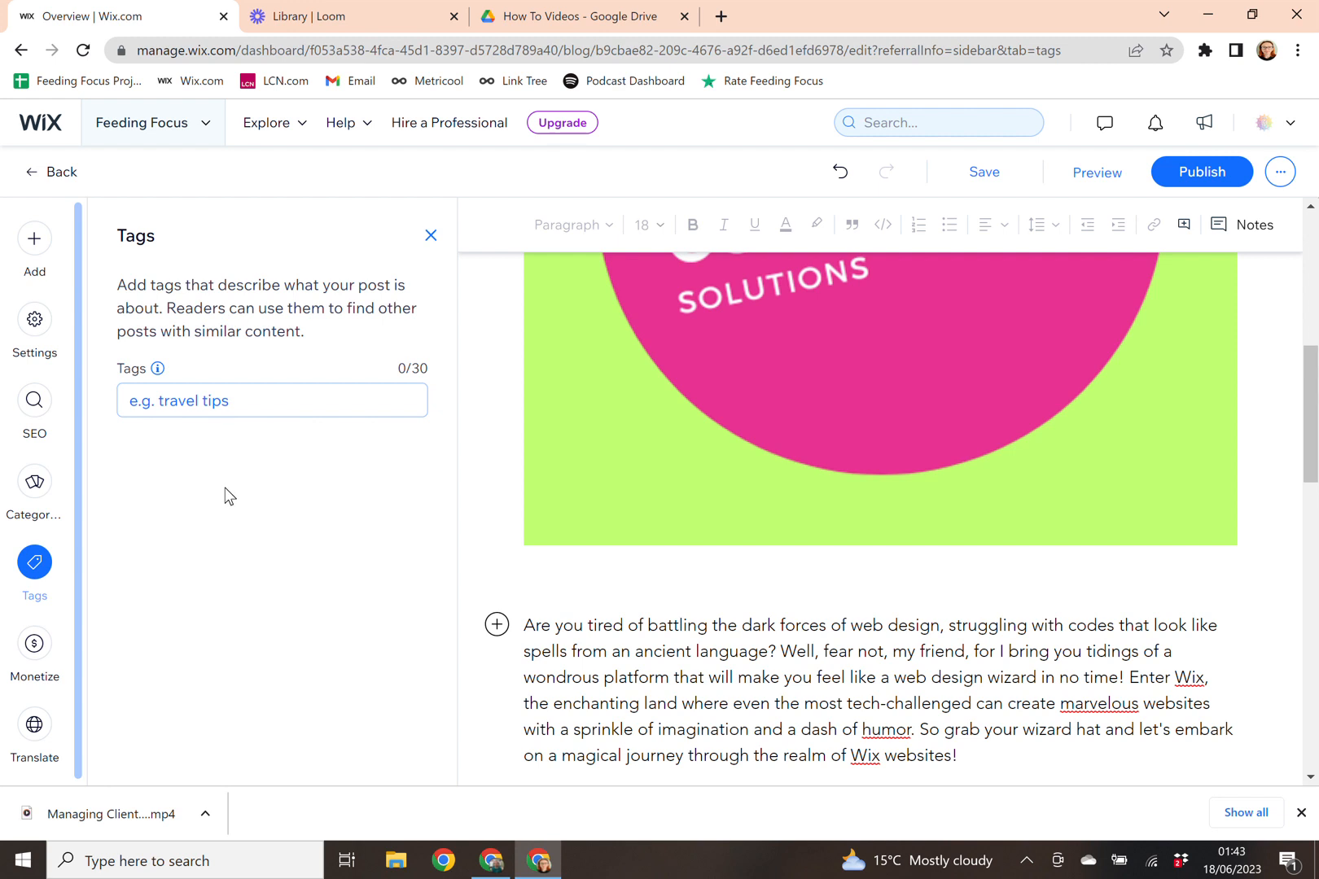
# Step: Save the post, preview it from title to footer, then go back to editing
pyautogui.moveTo(986, 180)
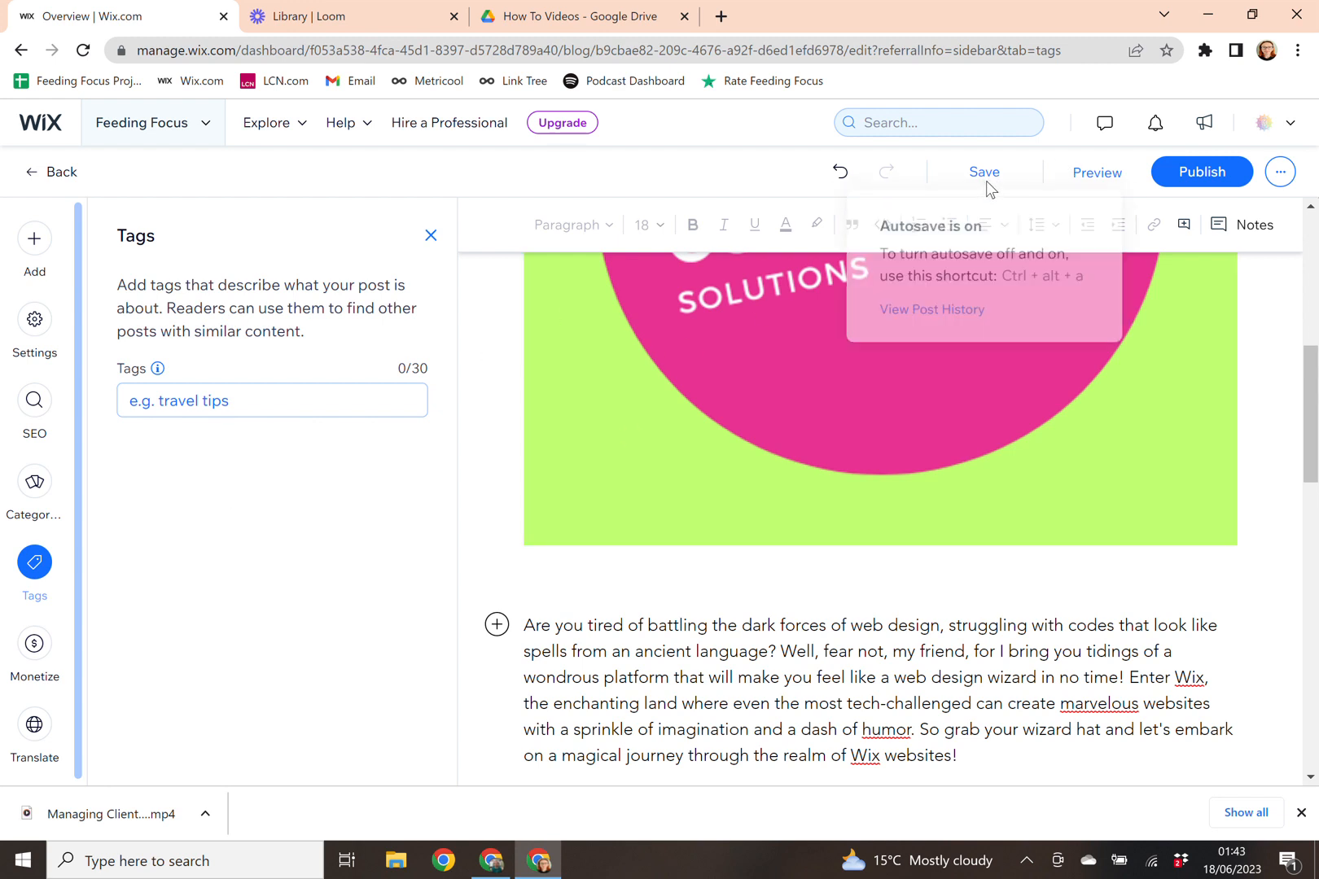
pyautogui.click(982, 173)
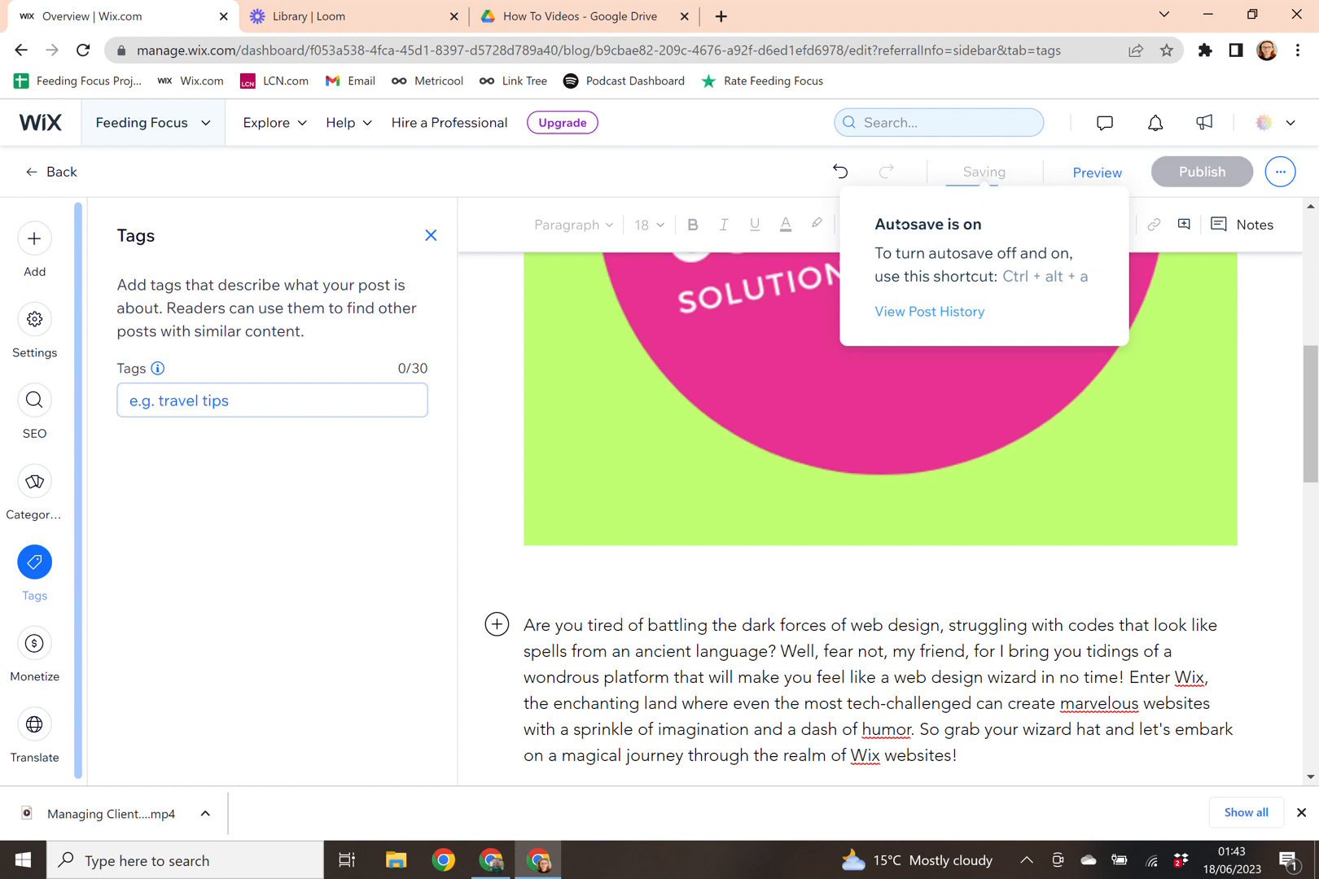
pyautogui.click(1092, 182)
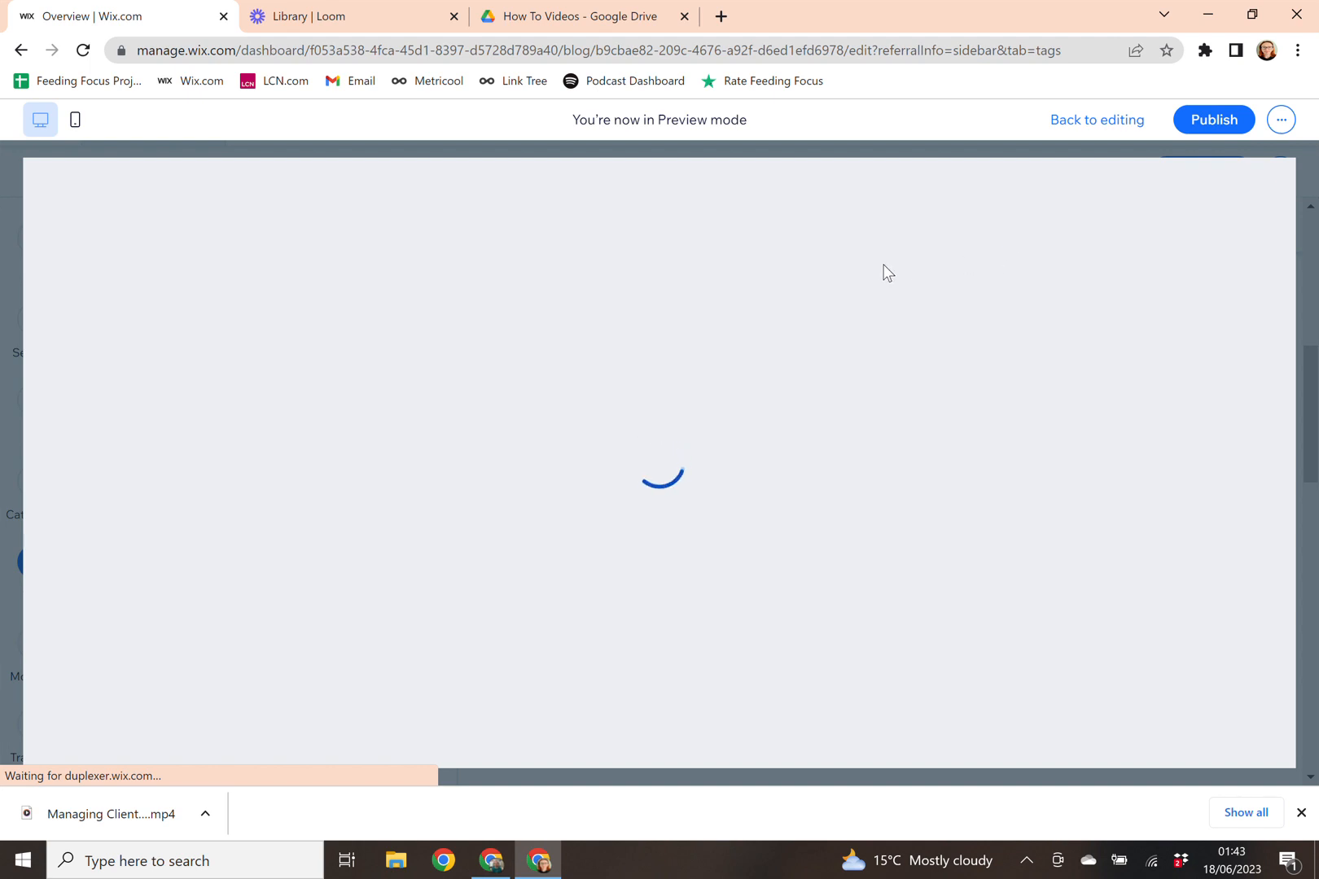
pyautogui.scroll(-5, 902, 277)
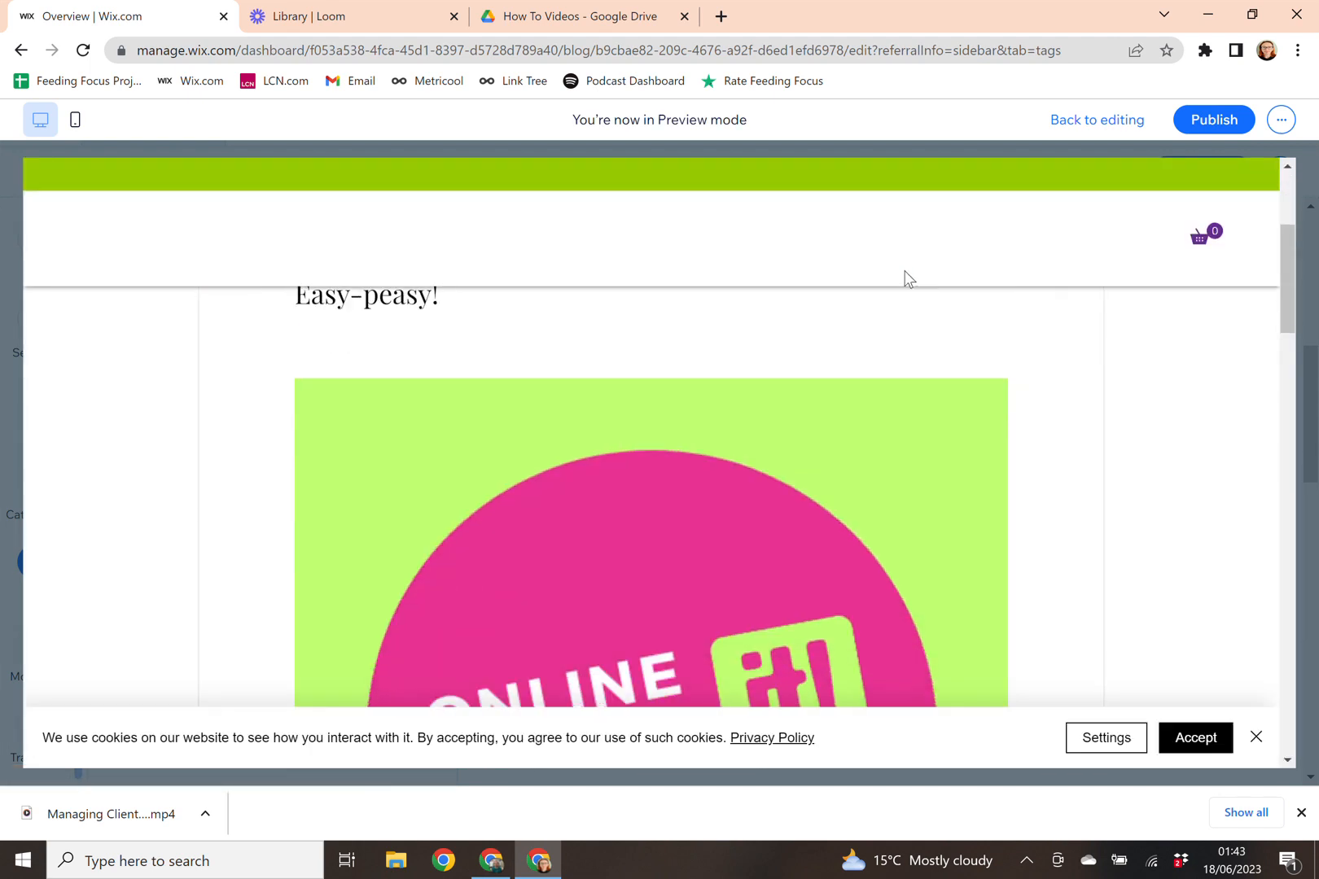
pyautogui.scroll(-15, 905, 271)
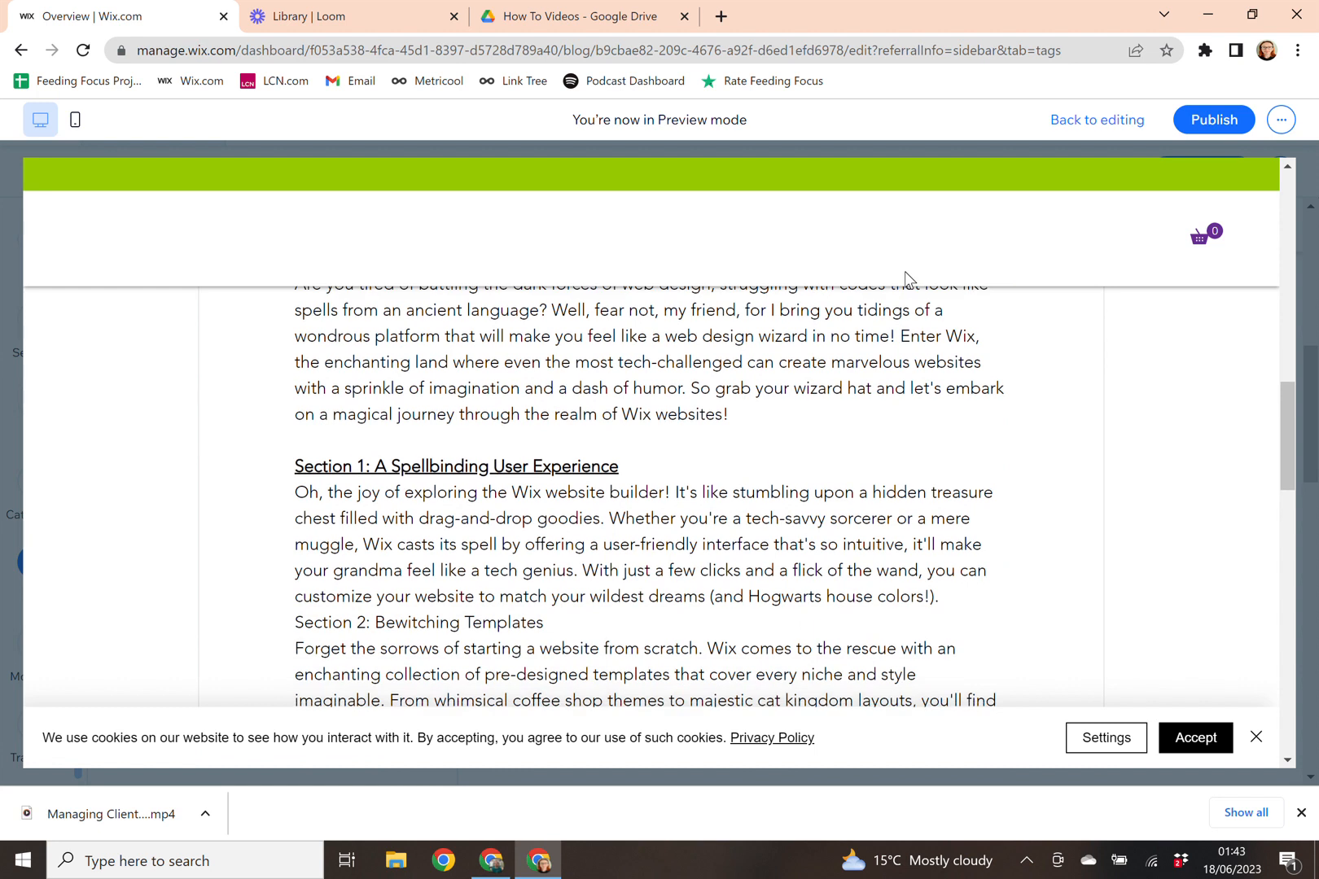
pyautogui.scroll(-20, 905, 271)
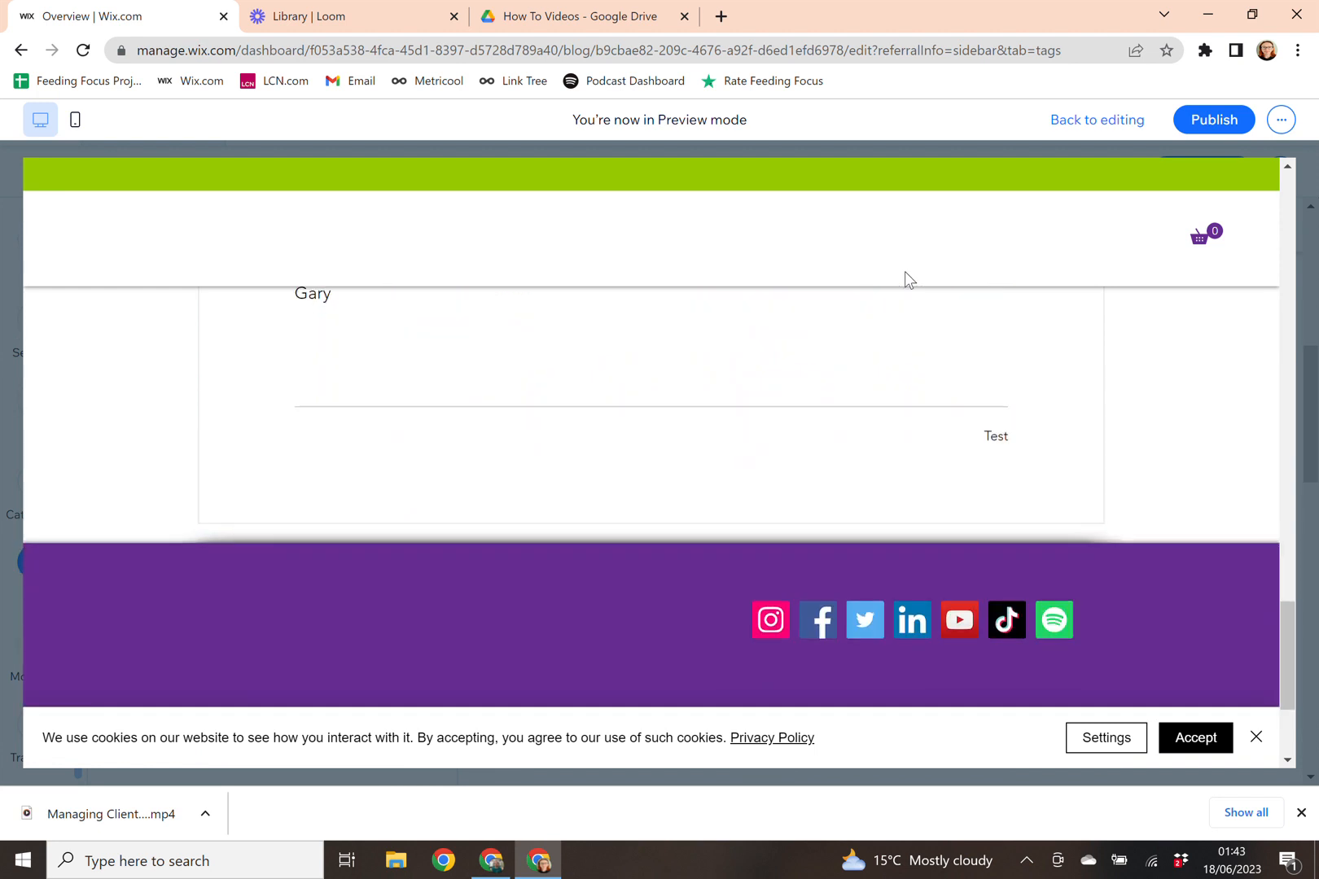
pyautogui.scroll(20, 904, 271)
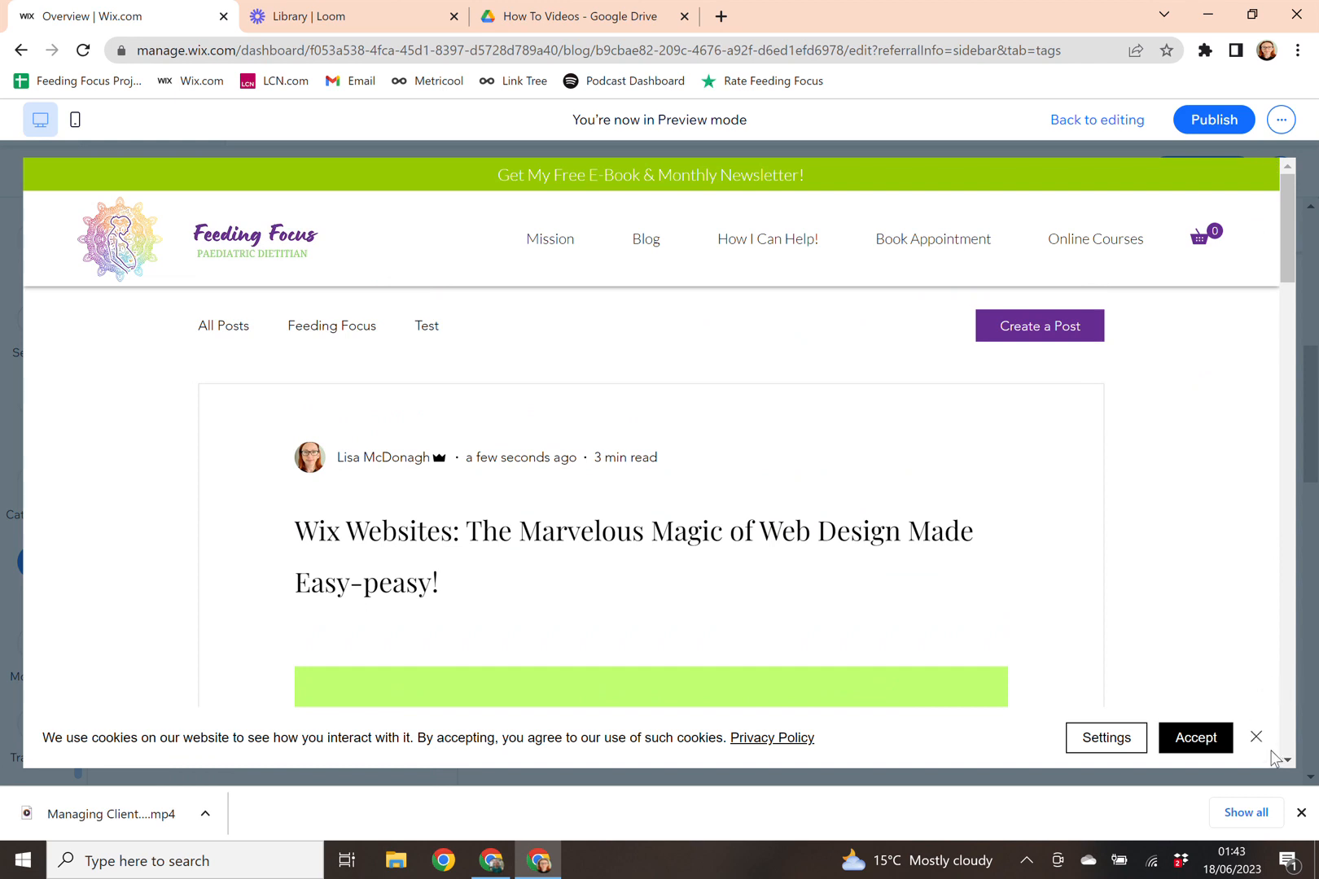
pyautogui.click(1106, 124)
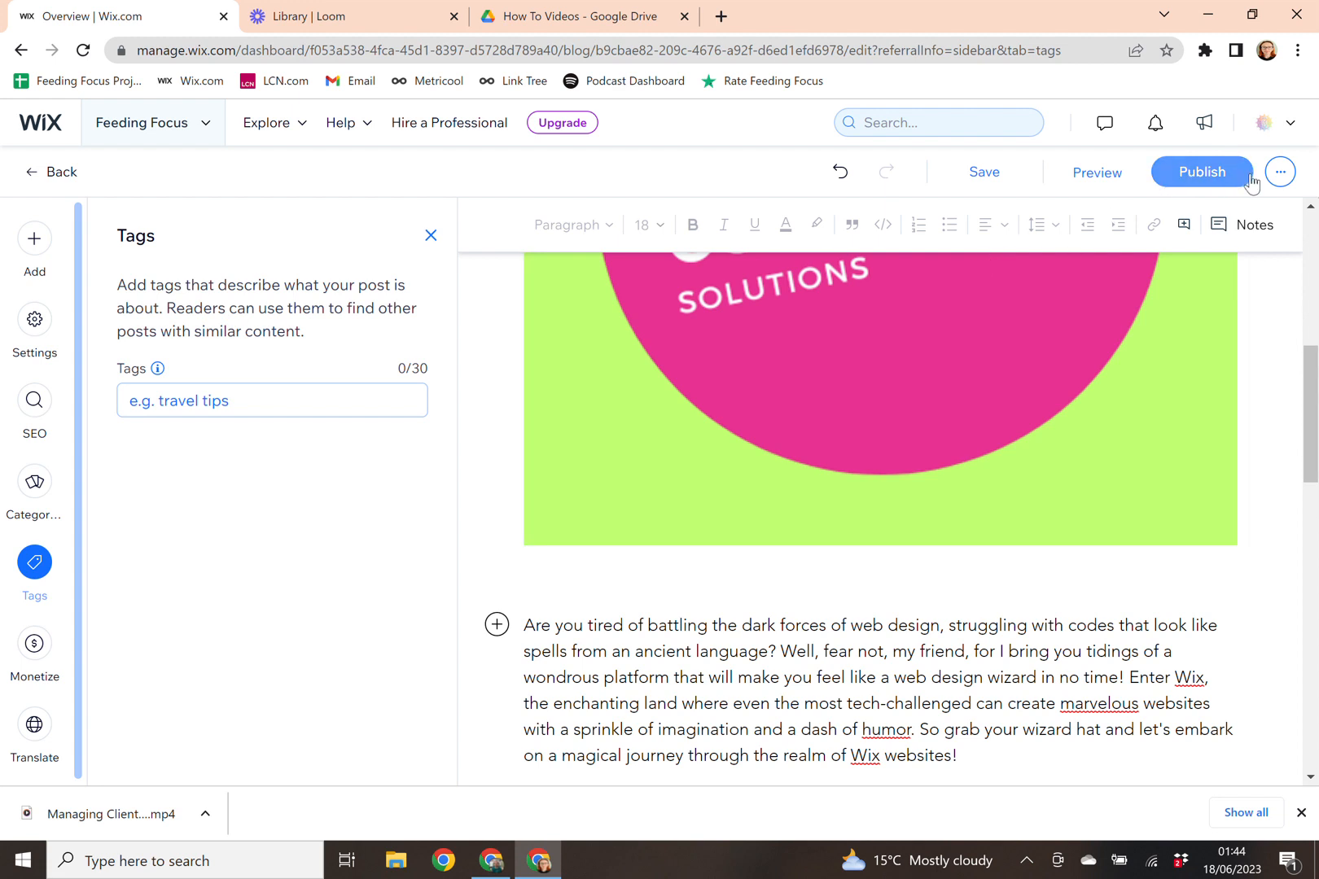
# Step: Schedule the post to publish on 20 June 2023 at 06:59 AM
pyautogui.click(1275, 180)
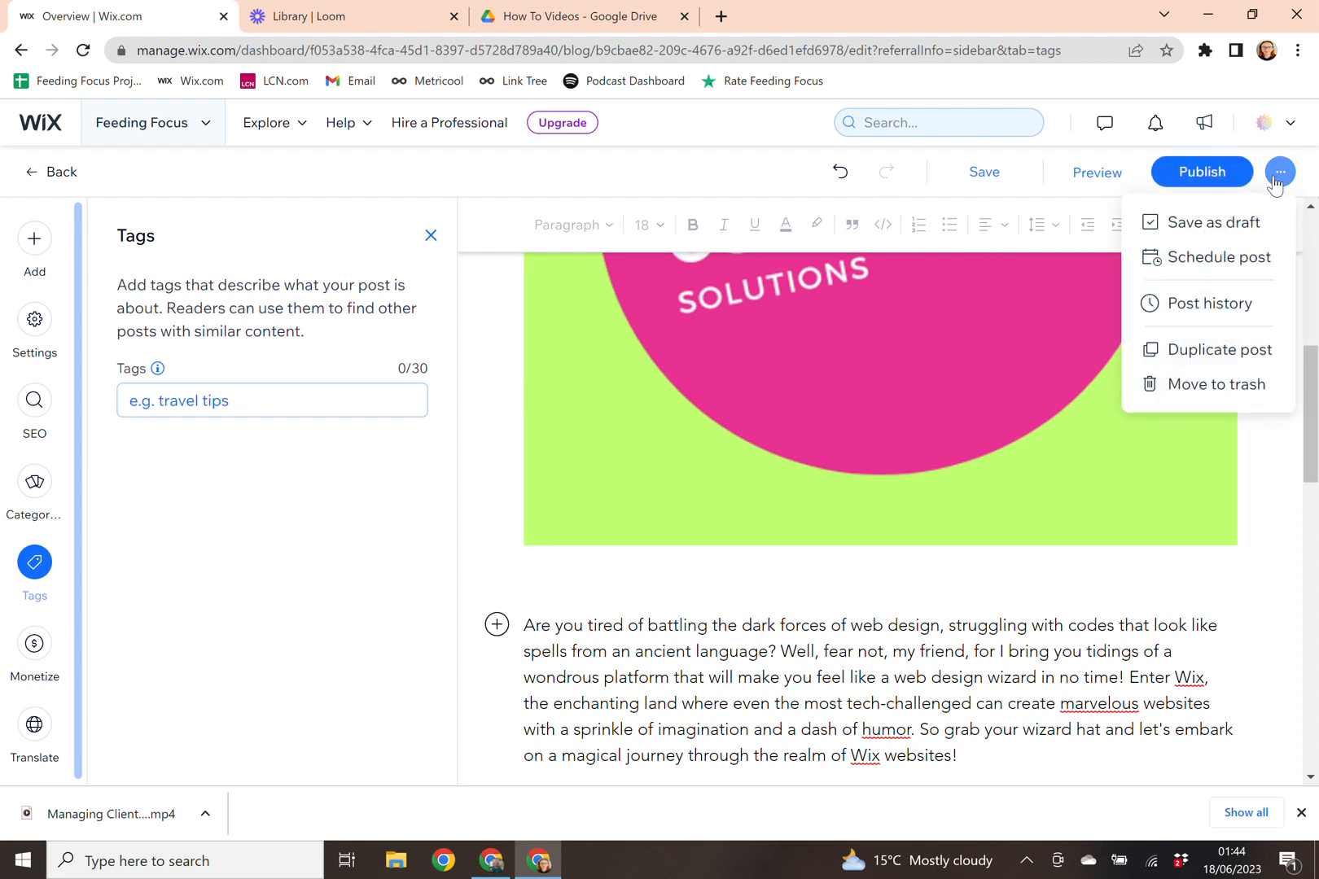
pyautogui.click(1243, 278)
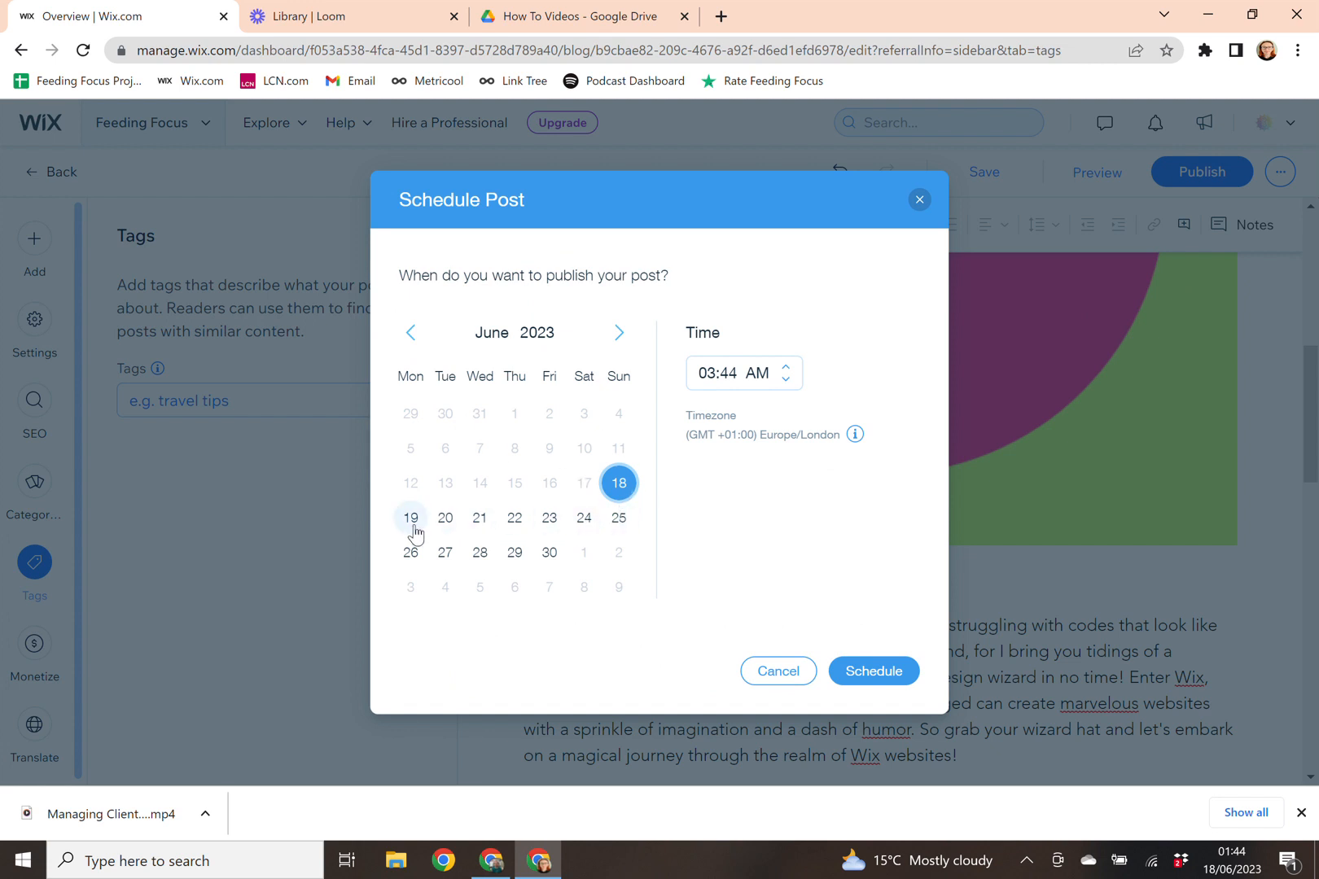
pyautogui.click(458, 529)
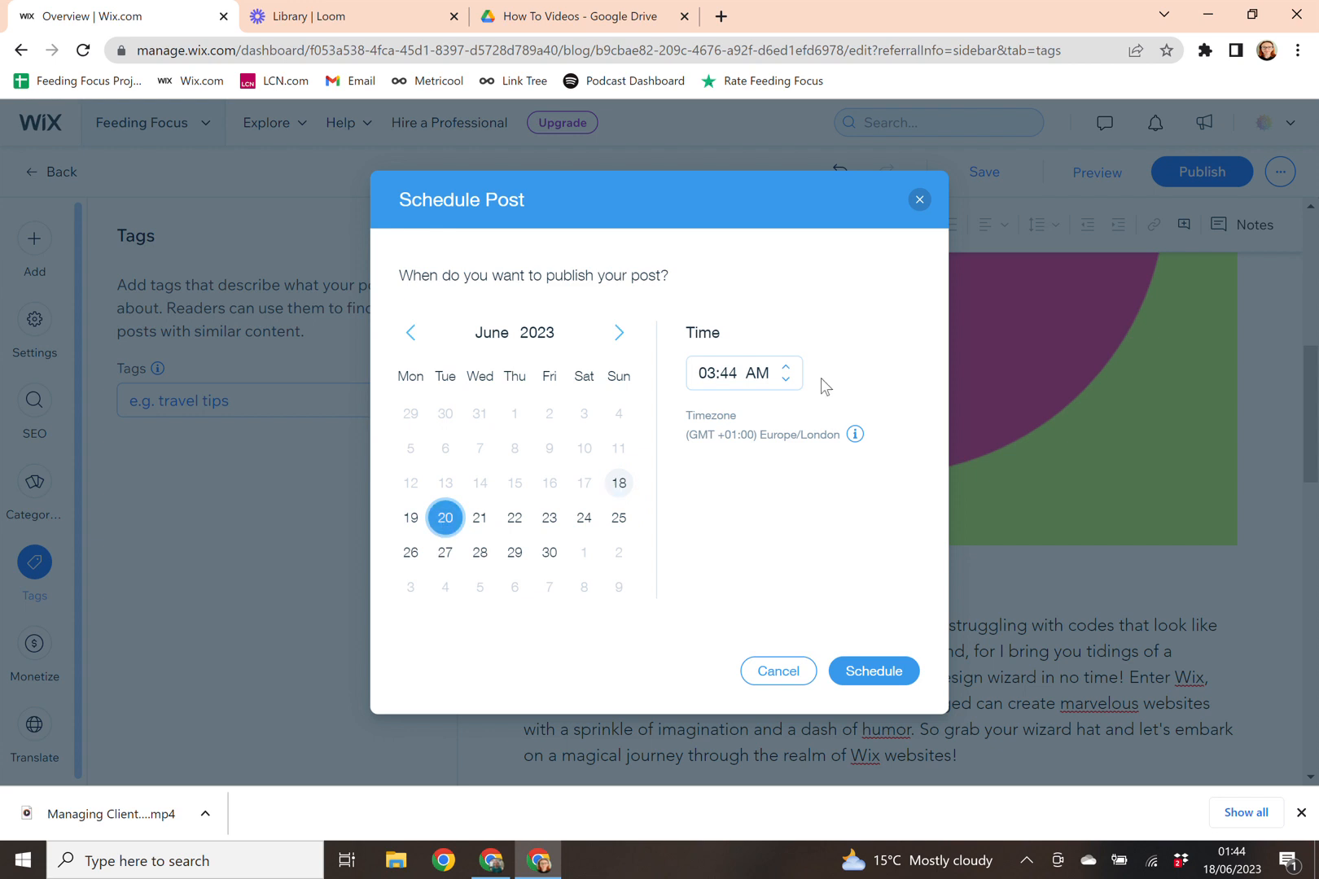
pyautogui.click(786, 367)
pyautogui.click(787, 367)
pyautogui.click(786, 367)
pyautogui.click(787, 367)
pyautogui.click(787, 367)
pyautogui.click(786, 367)
pyautogui.click(787, 368)
pyautogui.click(787, 367)
pyautogui.doubleClick(787, 367)
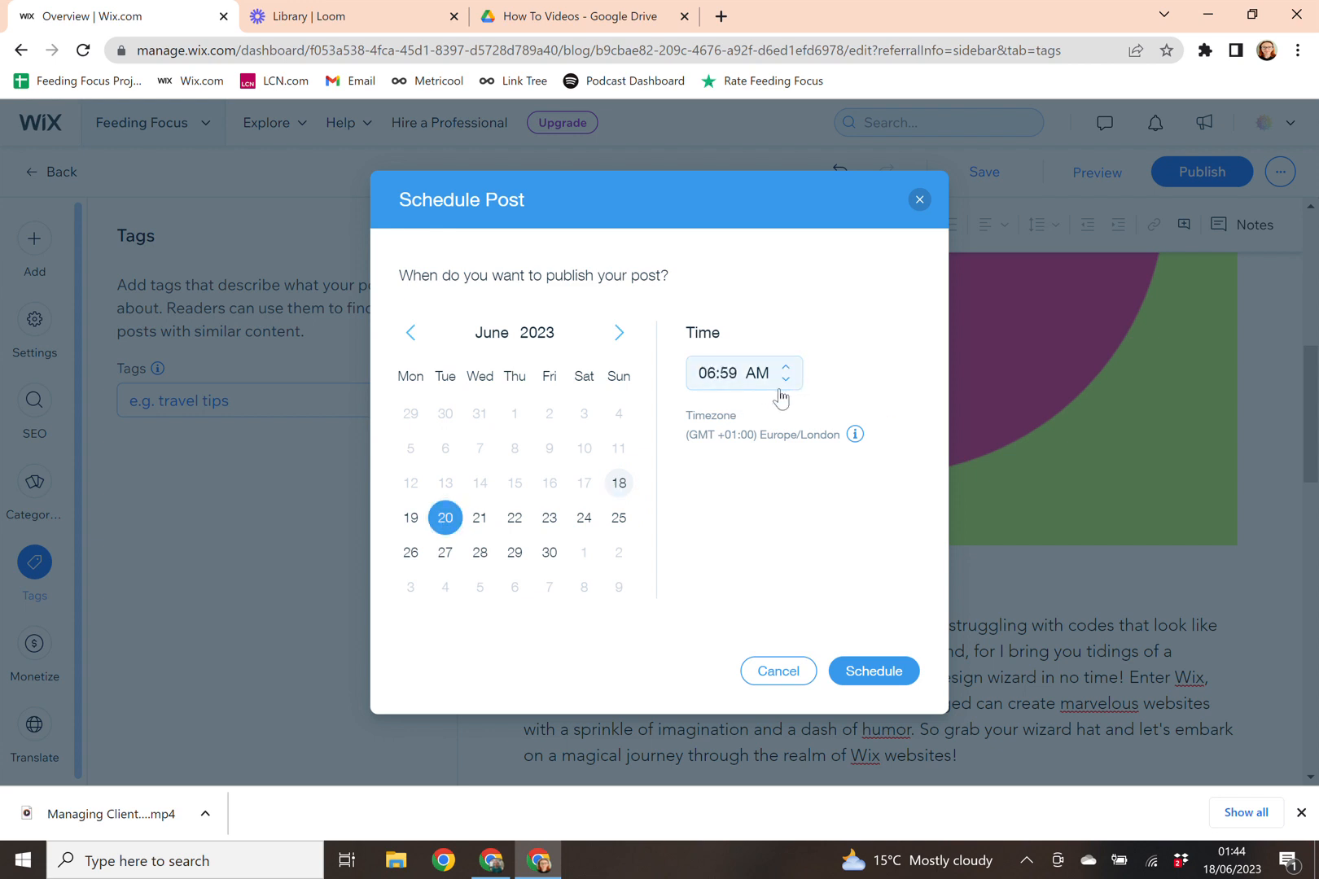
pyautogui.click(888, 672)
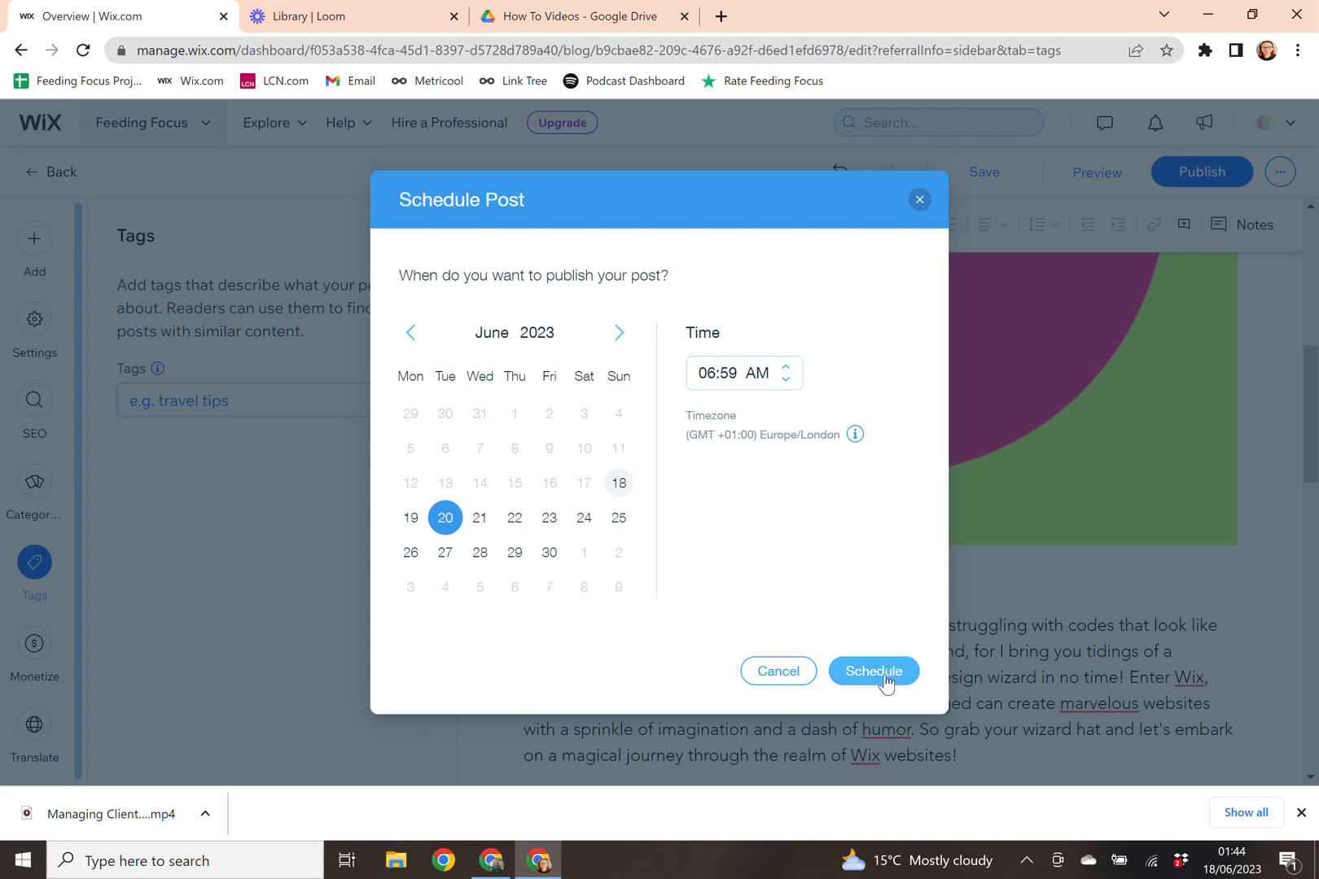